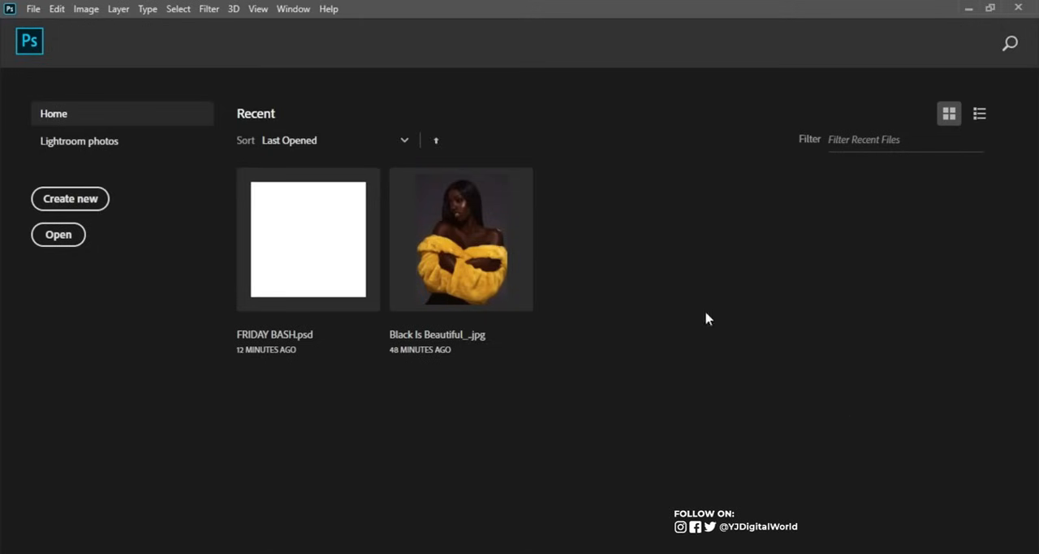
Start a new document and set its width and height to 1200 pixels each.
left_click(34, 9)
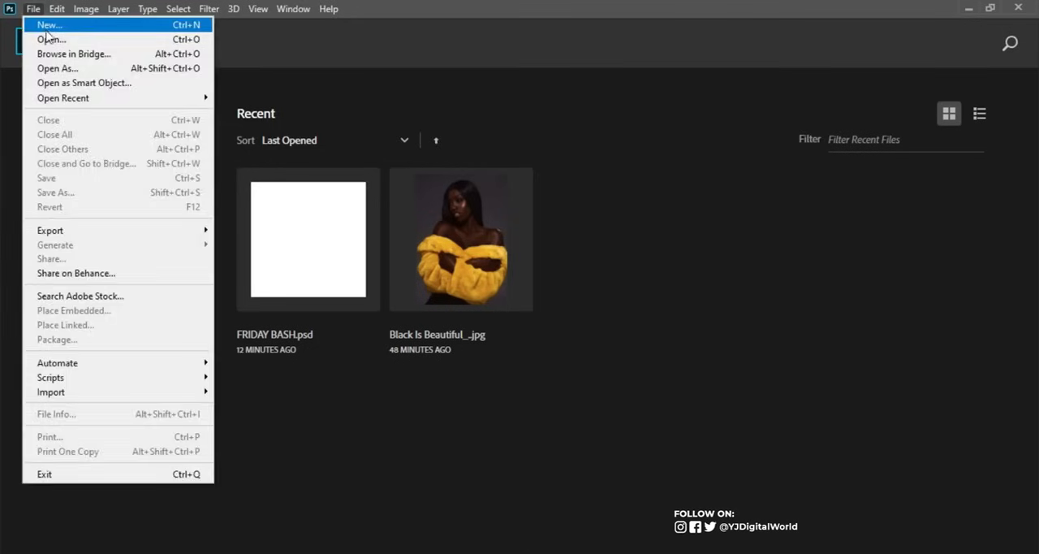
left_click(55, 31)
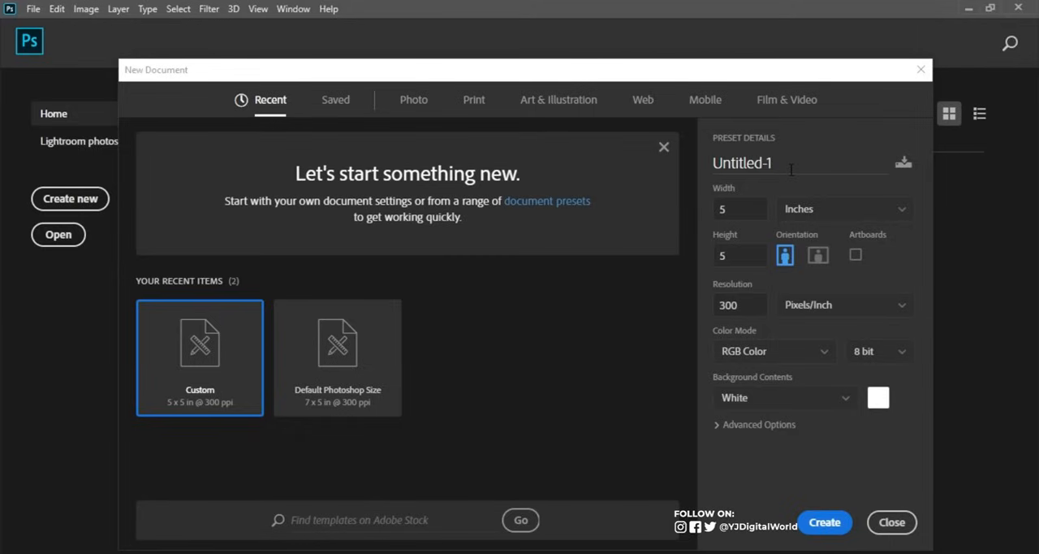
left_click(806, 213)
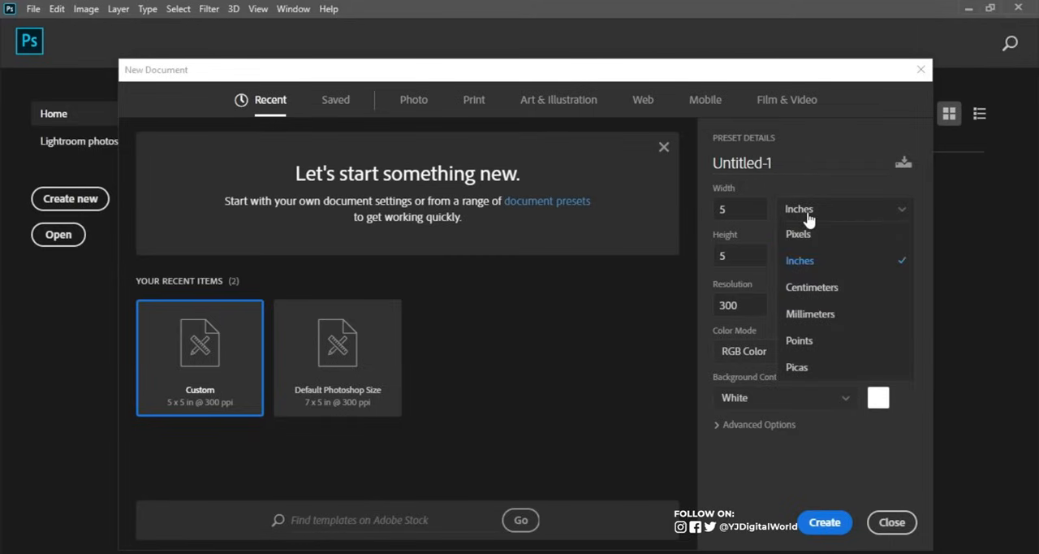
left_click(804, 233)
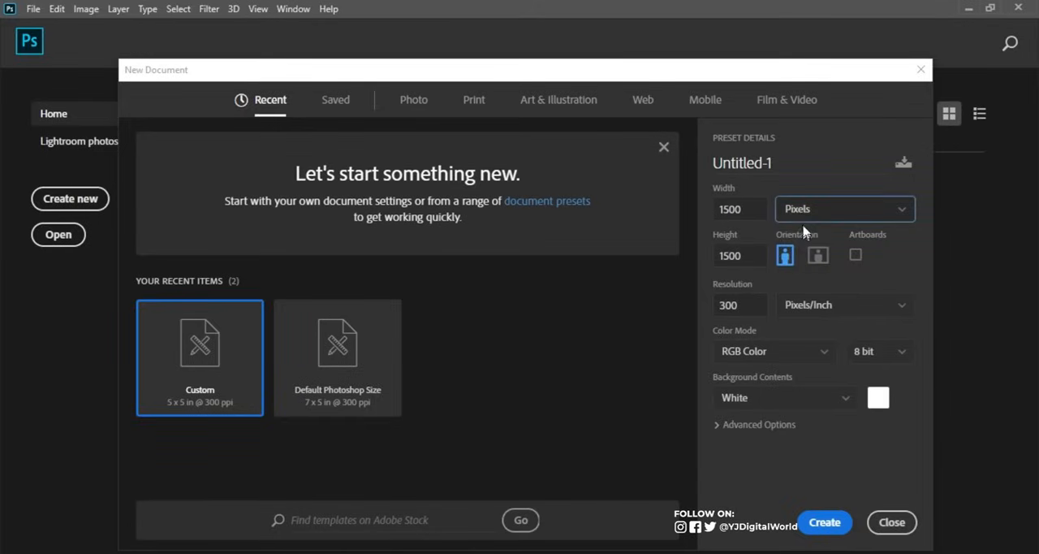
double_click(748, 209)
key("BackSpace")
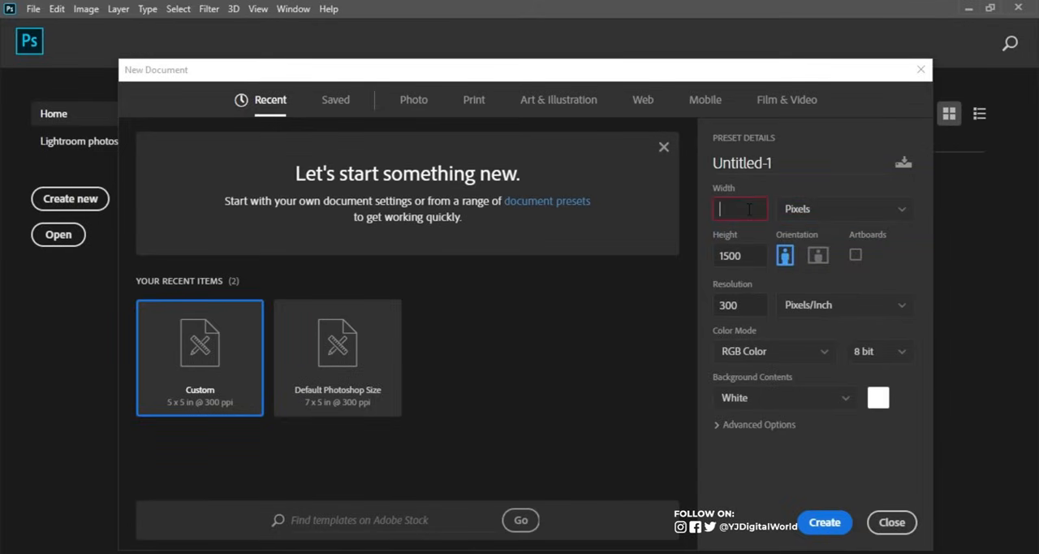
type("1200")
left_click(741, 255)
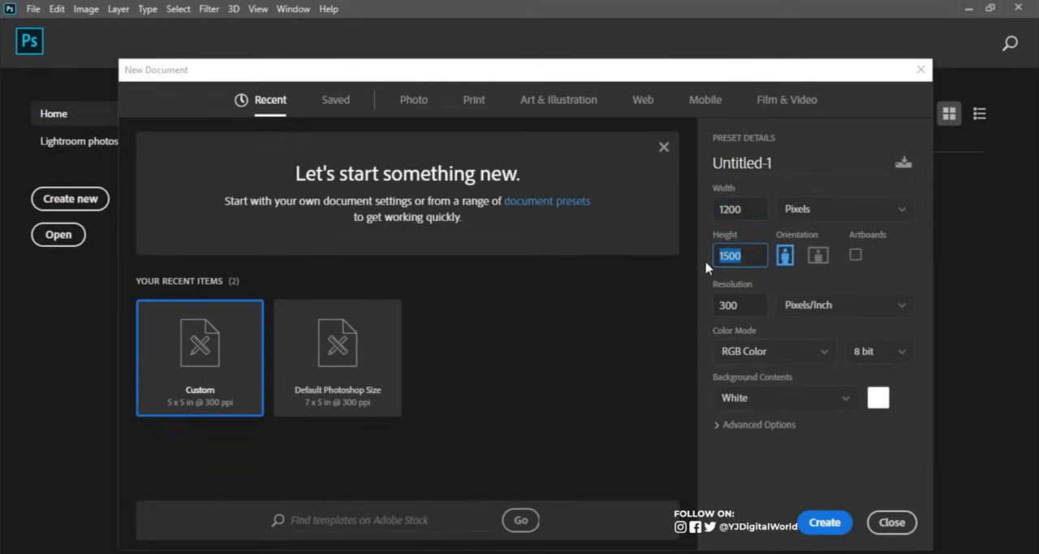
type("120")
Keep the resolution at 300 pixels/inch, choose RGB Color mode and create the document.
left_click(731, 305)
left_click(776, 351)
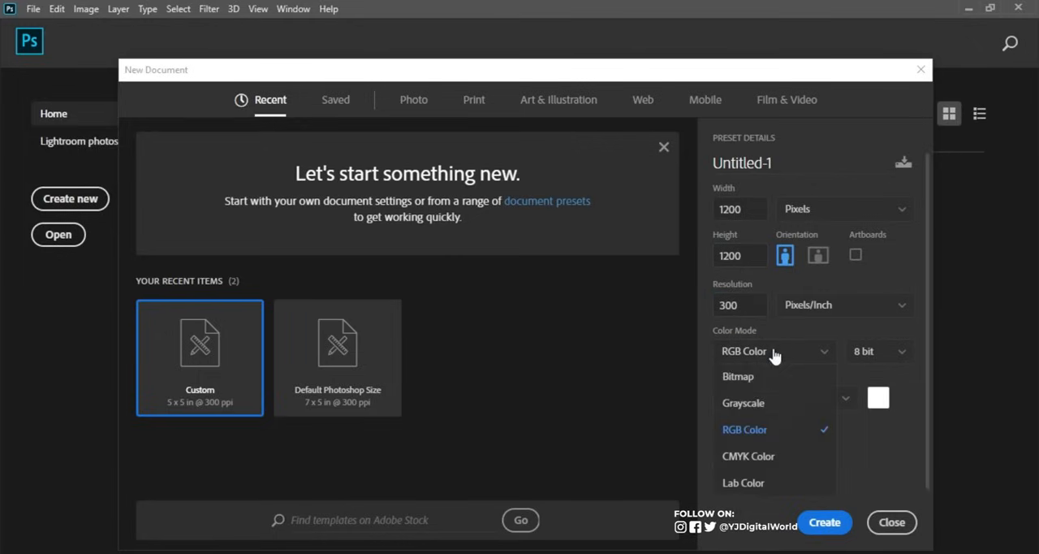
left_click(766, 430)
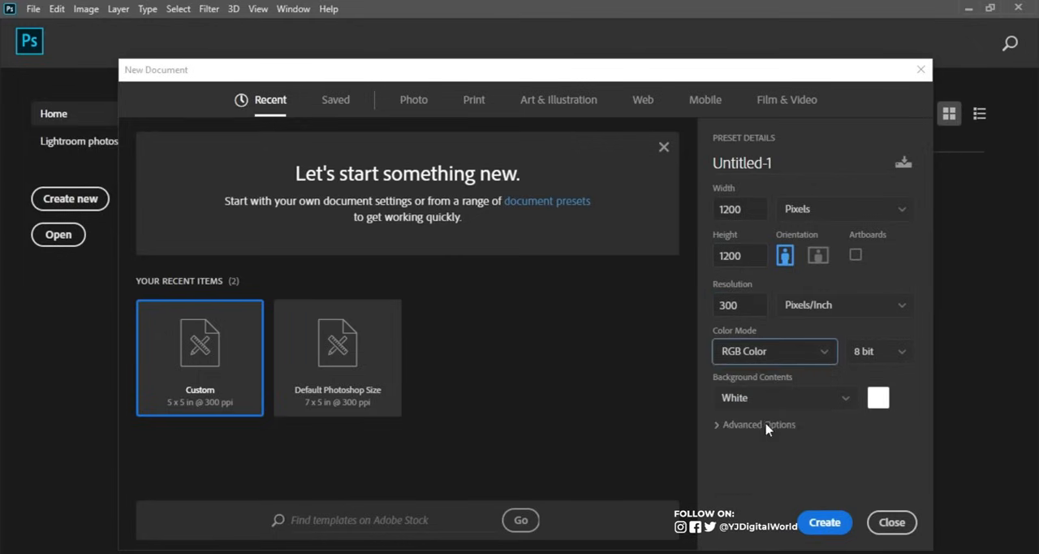
left_click(825, 524)
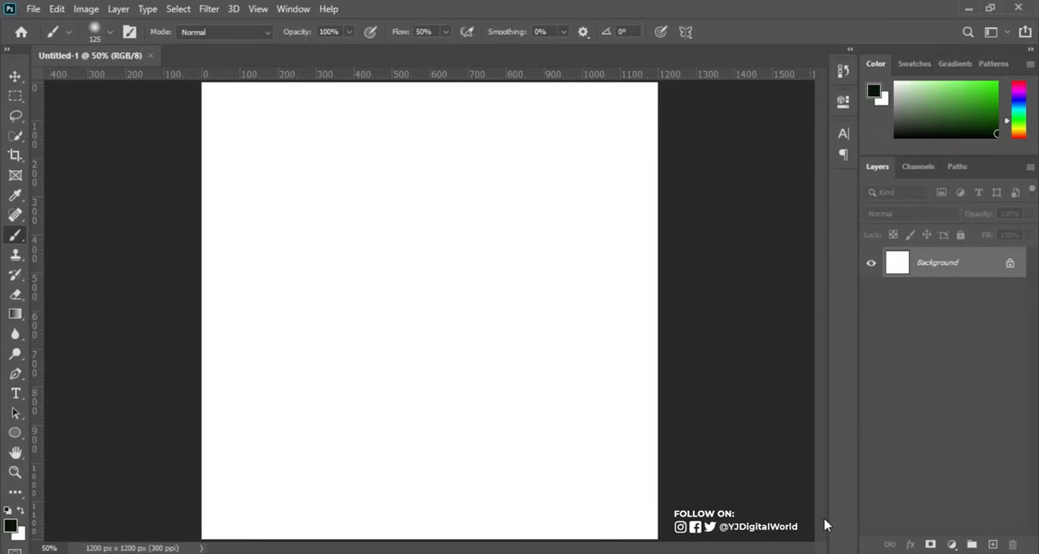
Place the abstract-green-blur-background image from the PARTY folder, enlarge it to about 137% and fit it against the canvas's right edge.
left_click(952, 544)
left_click(840, 467)
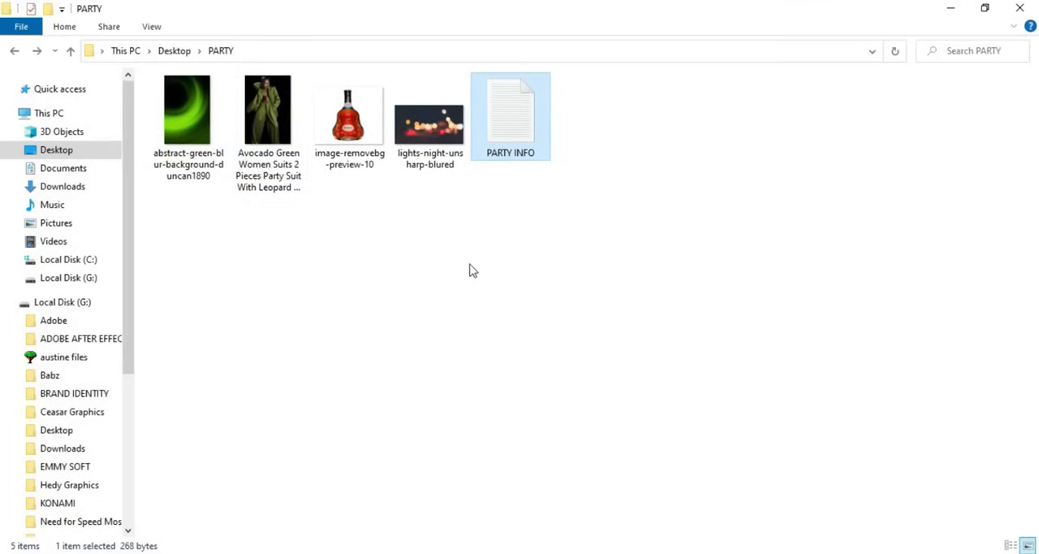
left_click(203, 138)
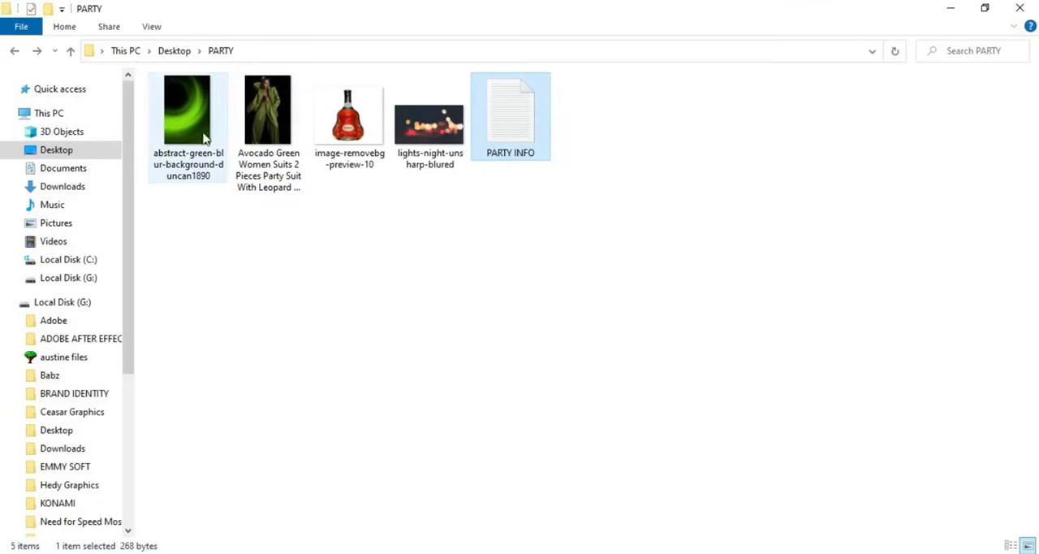
left_click_drag(280, 238, 499, 269)
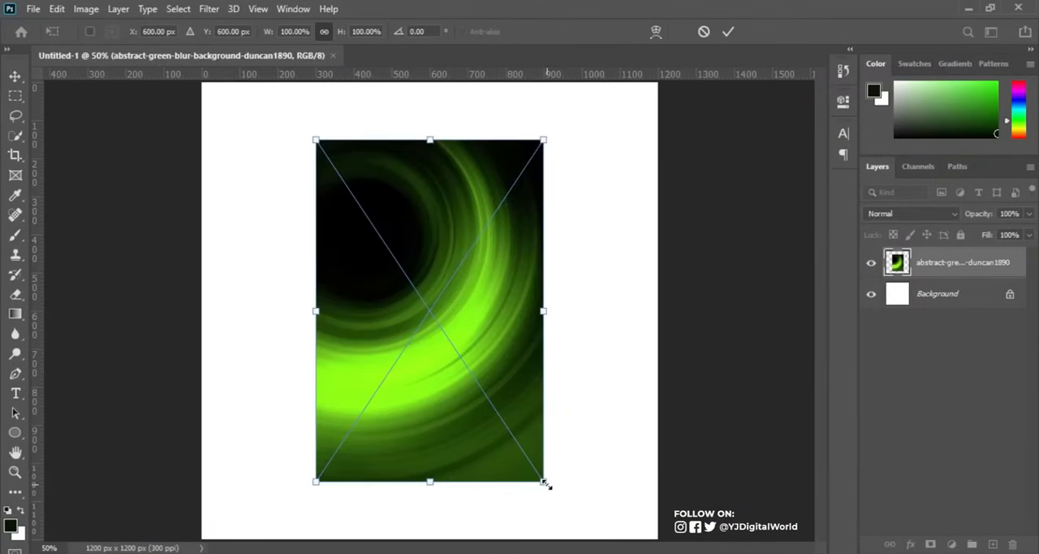
left_click_drag(545, 484, 607, 534)
left_click_drag(513, 407, 589, 406)
key("Return")
key("b")
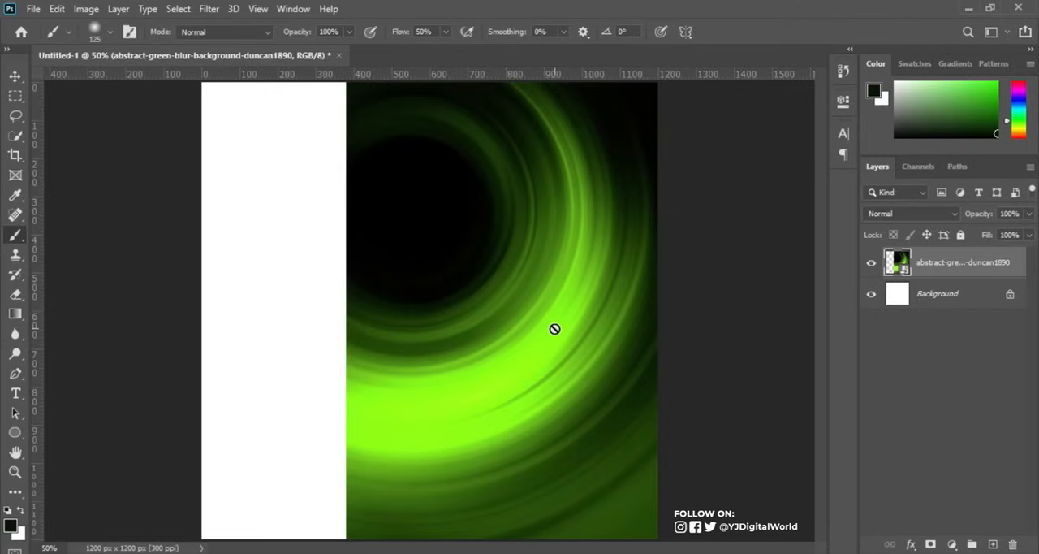
Duplicate the green background layer, flip the copy horizontally and move it over the blank left part of the canvas.
left_click_drag(944, 268, 992, 541)
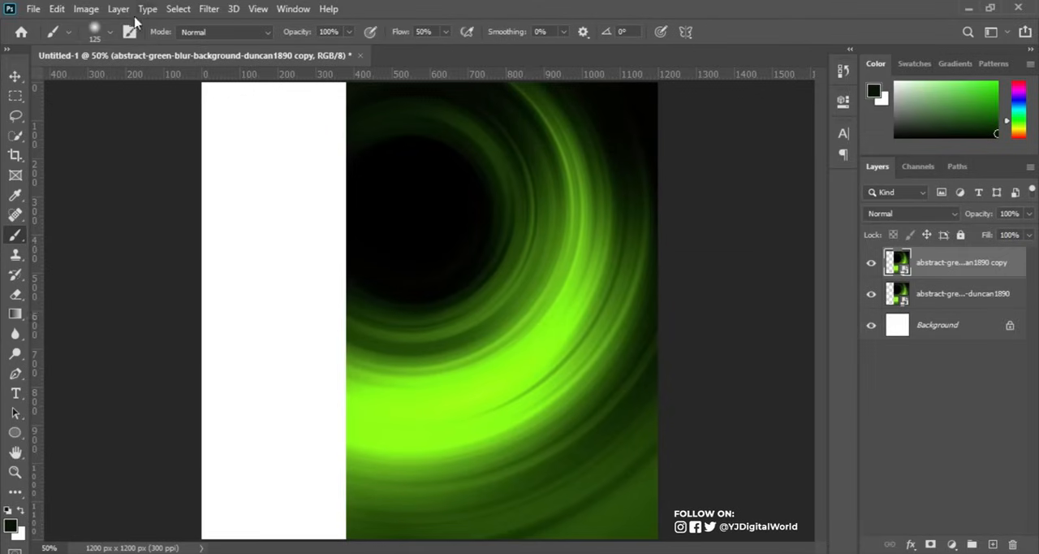
left_click(59, 9)
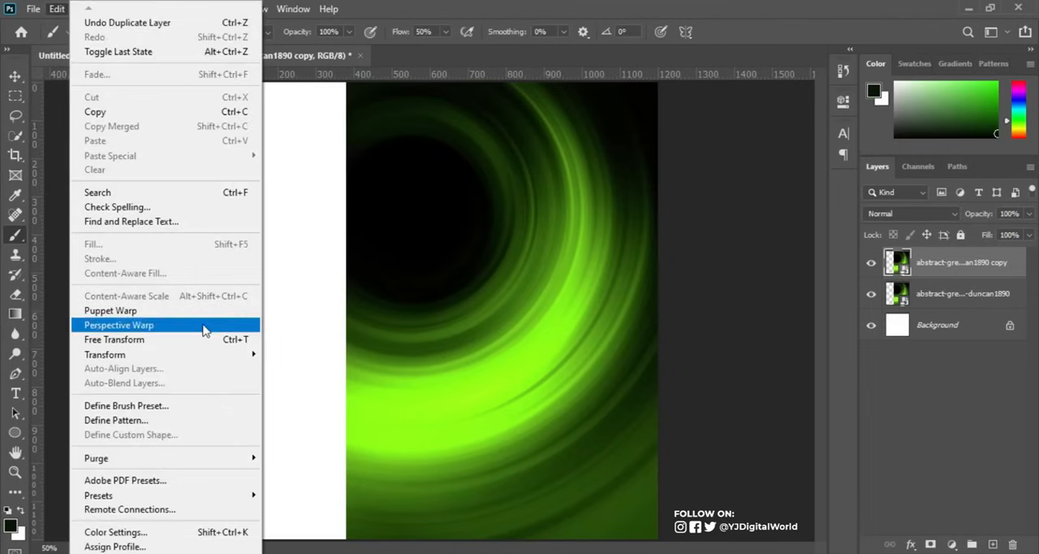
left_click(203, 340)
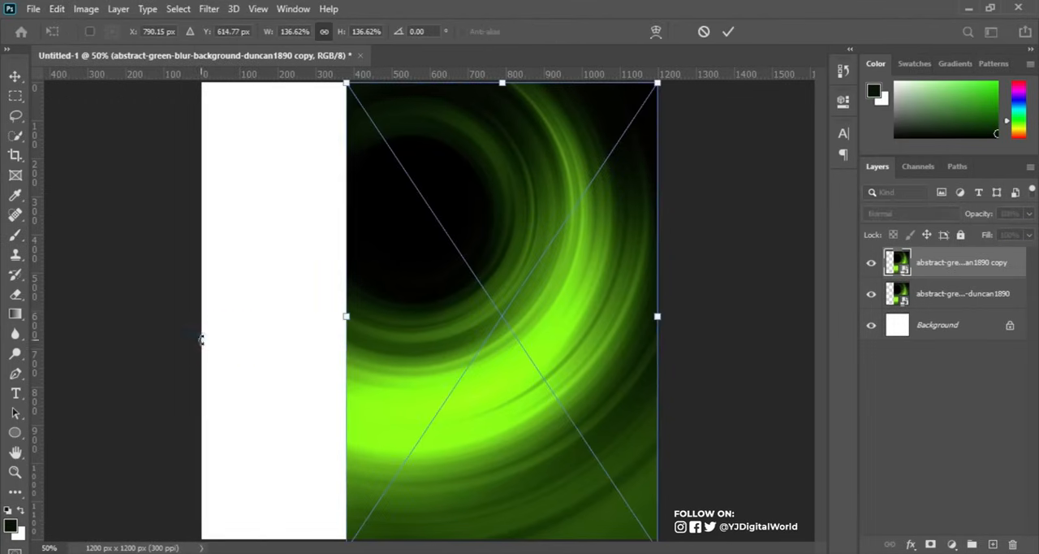
right_click(456, 305)
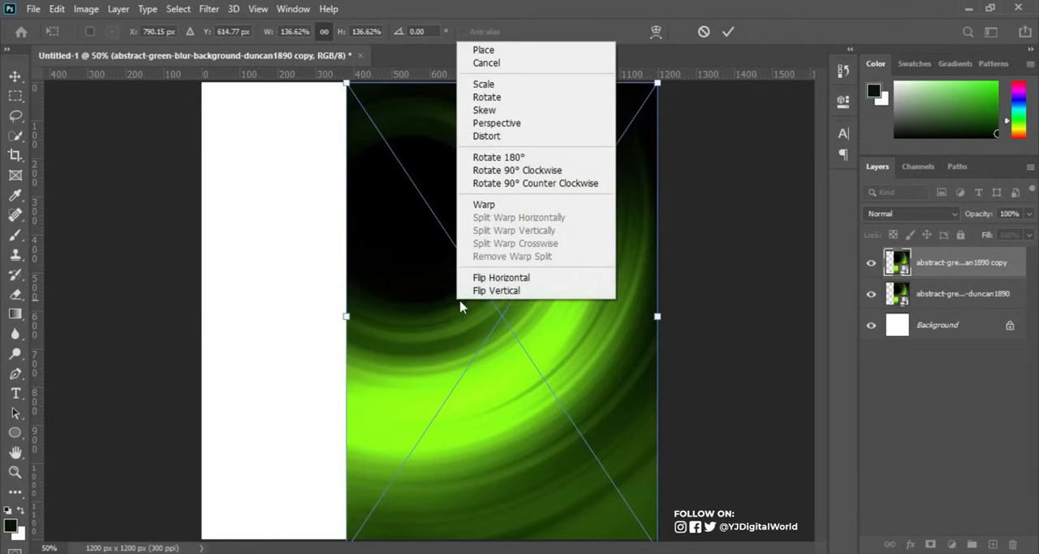
left_click(516, 278)
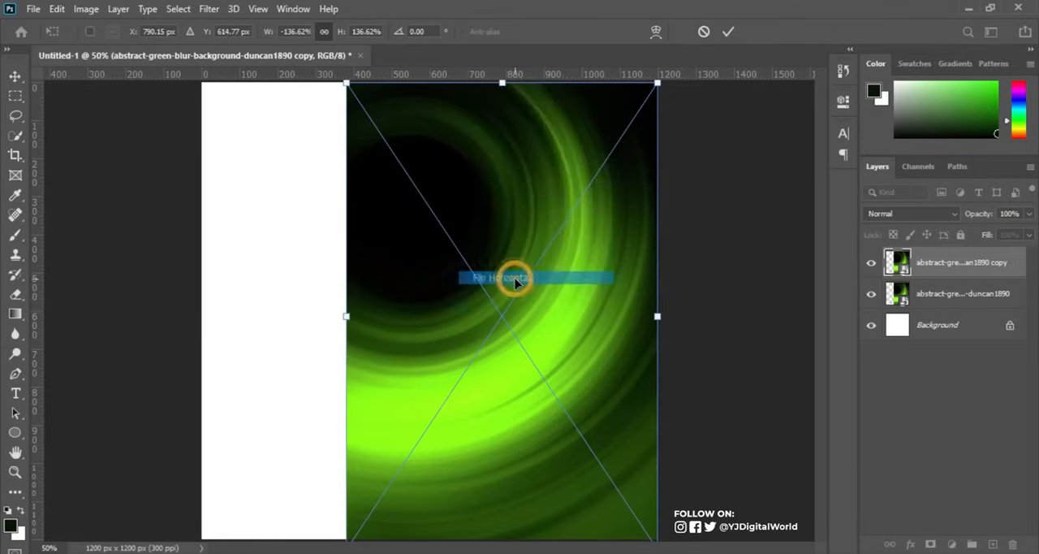
left_click_drag(524, 258, 364, 251)
key("Return")
key("b")
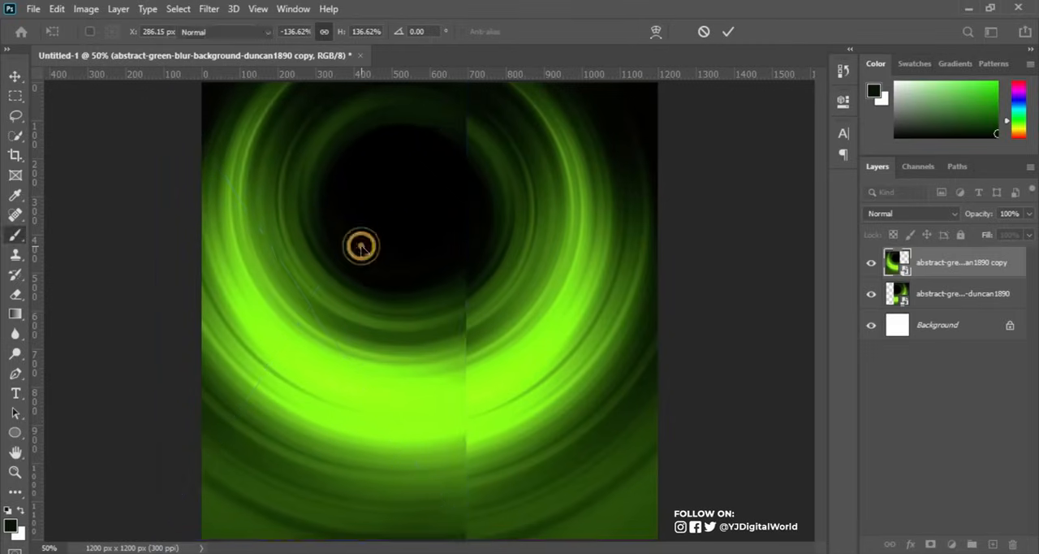
Rasterize the flipped copy and shift it slightly left to line up its rings with the original image.
left_click(380, 252)
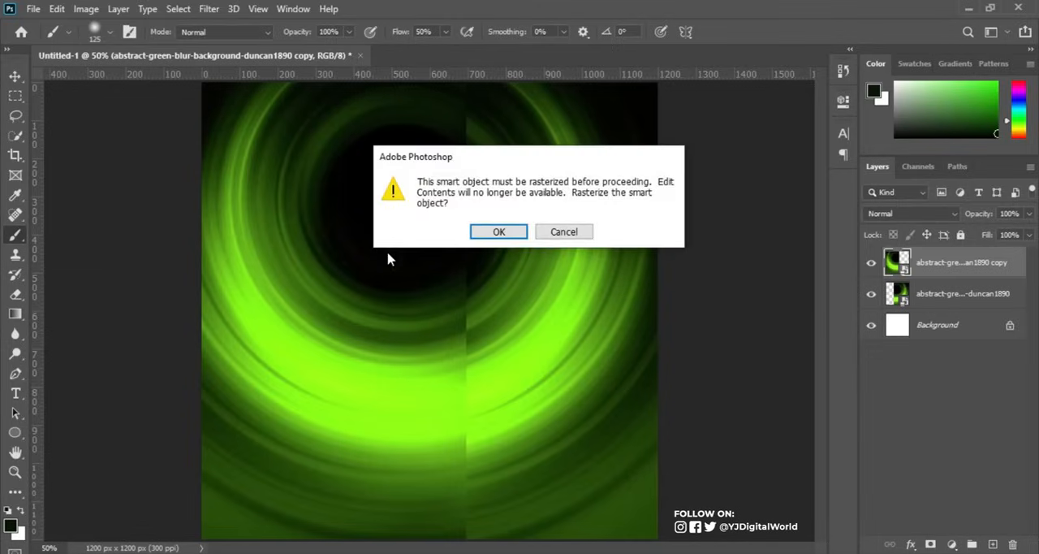
left_click(489, 231)
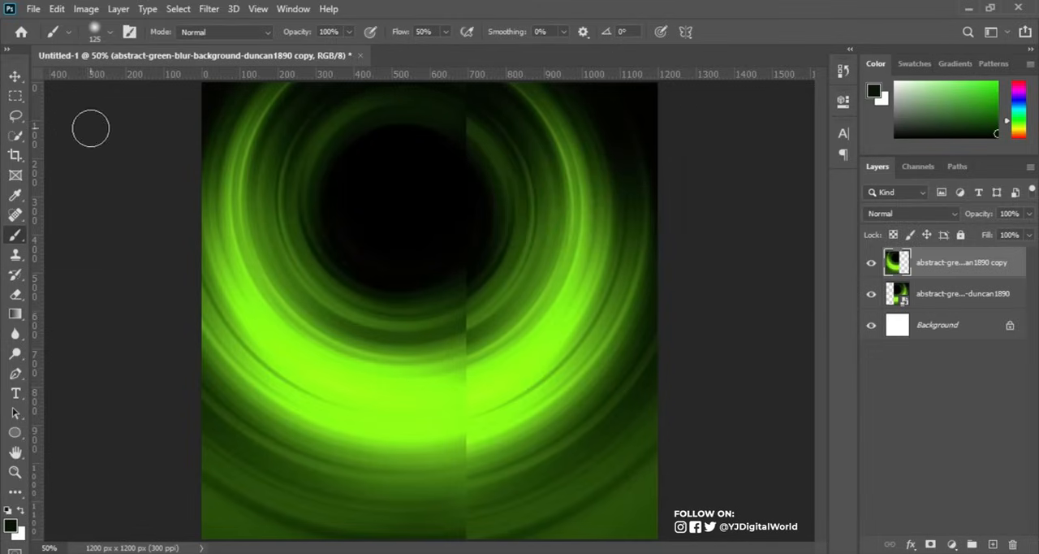
left_click(15, 76)
mouse_move(360, 251)
left_mouse_down()
mouse_move(343, 257)
mouse_move(369, 257)
mouse_move(351, 257)
left_mouse_up()
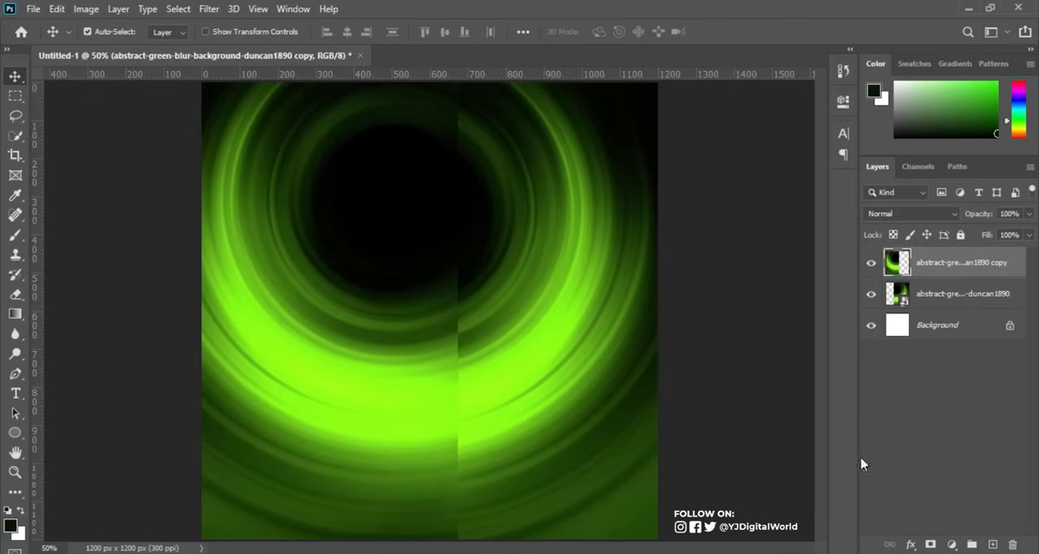
Add a layer mask to the flipped copy and choose the Soft Round brush for painting on it.
left_click(931, 544)
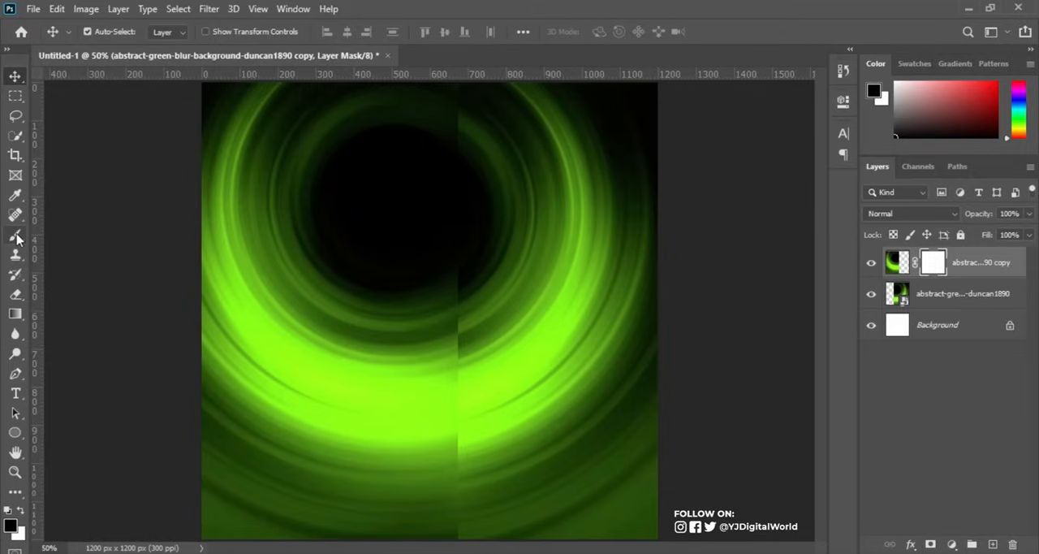
left_click(16, 235)
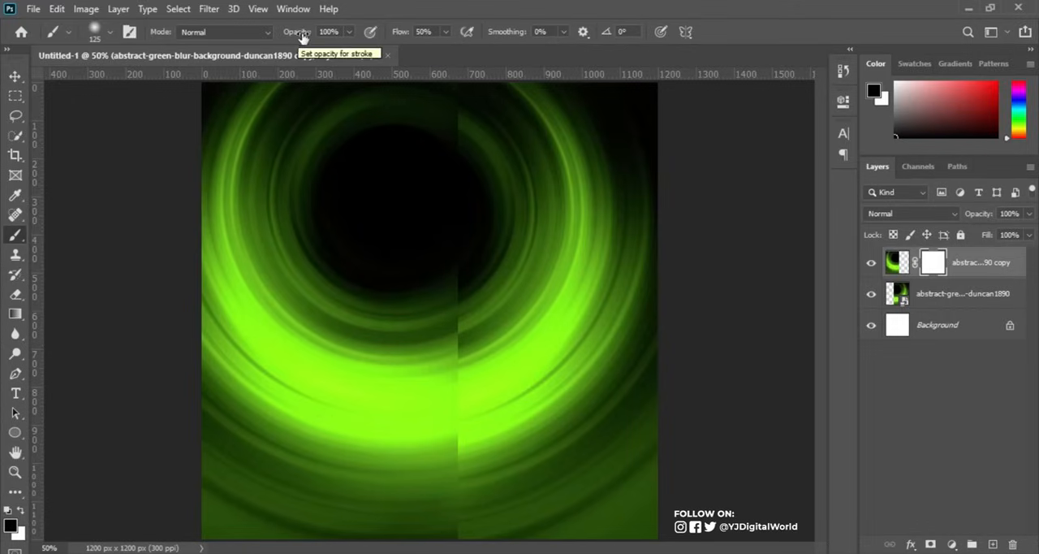
right_click(477, 222)
left_click(505, 333)
left_click(502, 357)
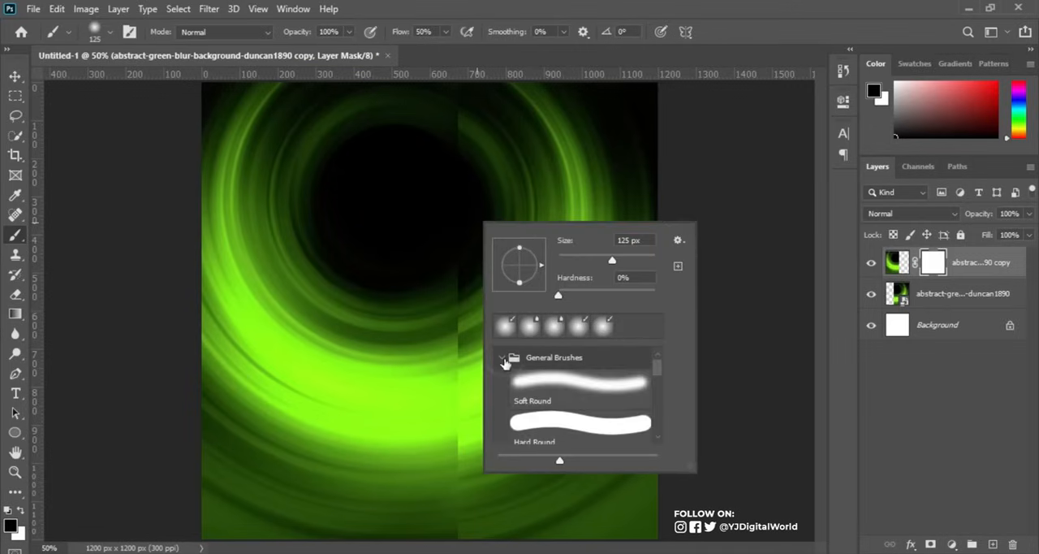
left_click(569, 380)
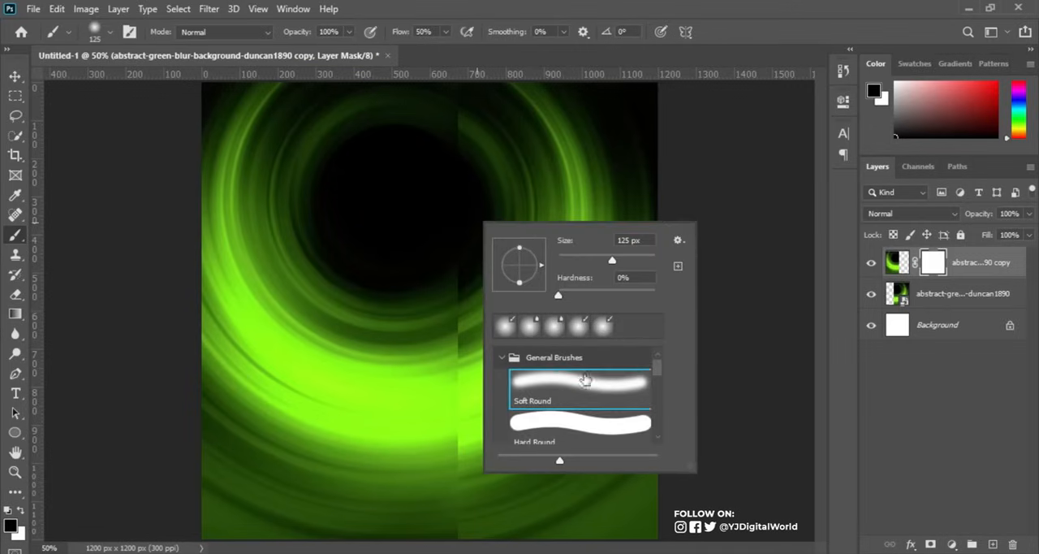
left_click(734, 20)
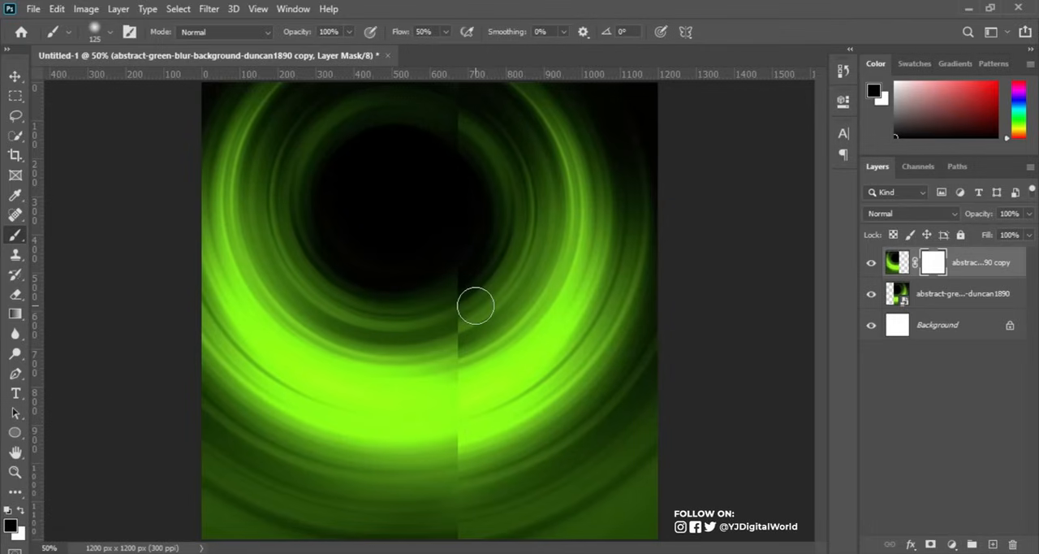
Enlarge the brush to 250 px and paint black on the mask along the vertical seam to blend the two halves.
key("bracketright")
key("bracketright")
key("bracketright")
key("bracketright")
left_click_drag(468, 268, 444, 538)
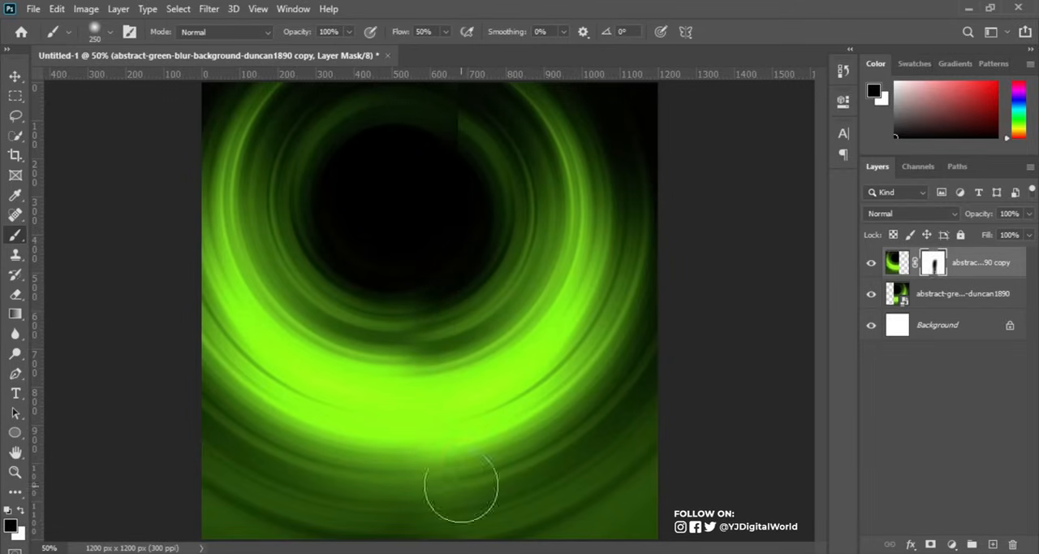
mouse_move(454, 166)
left_mouse_down()
mouse_move(469, 92)
mouse_move(475, 113)
mouse_move(464, 108)
mouse_move(471, 85)
mouse_move(488, 131)
mouse_move(453, 98)
left_mouse_up()
left_click_drag(480, 136, 455, 92)
left_click_drag(484, 137, 428, 97)
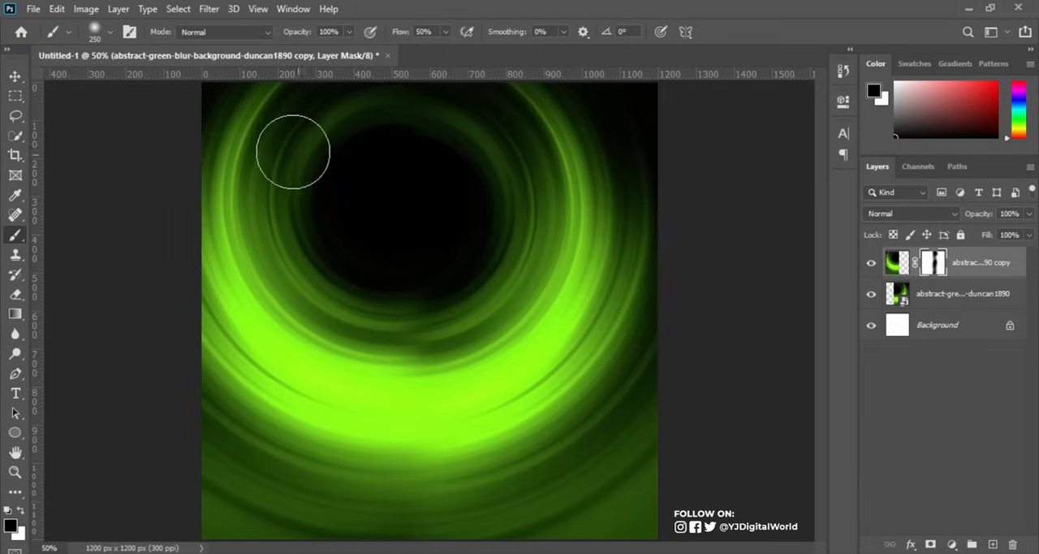
Place the lights-night-unsharp-blured image across the top of the canvas and set its blend mode to Screen.
left_click(15, 77)
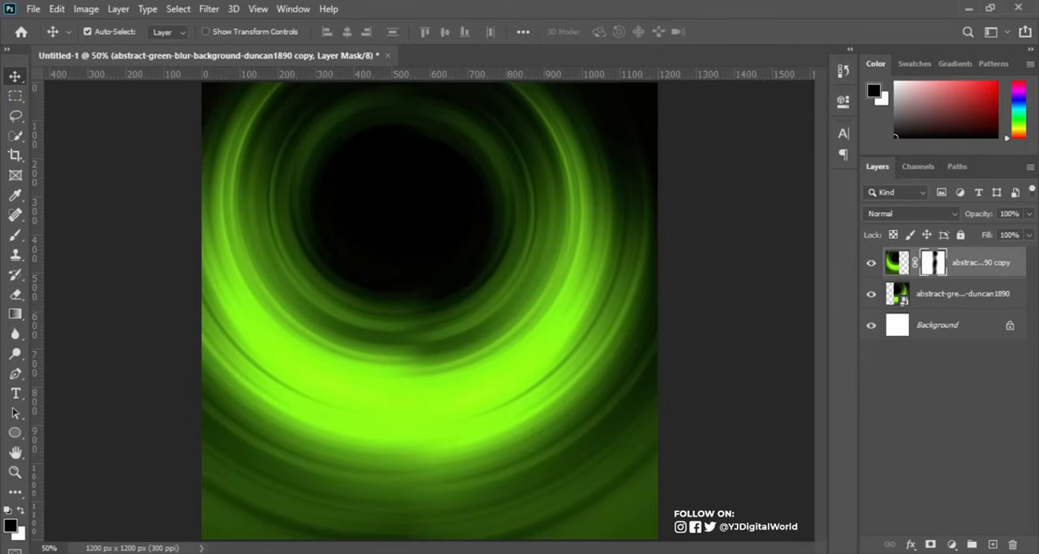
key("alt+Tab")
left_click_drag(424, 113, 483, 146)
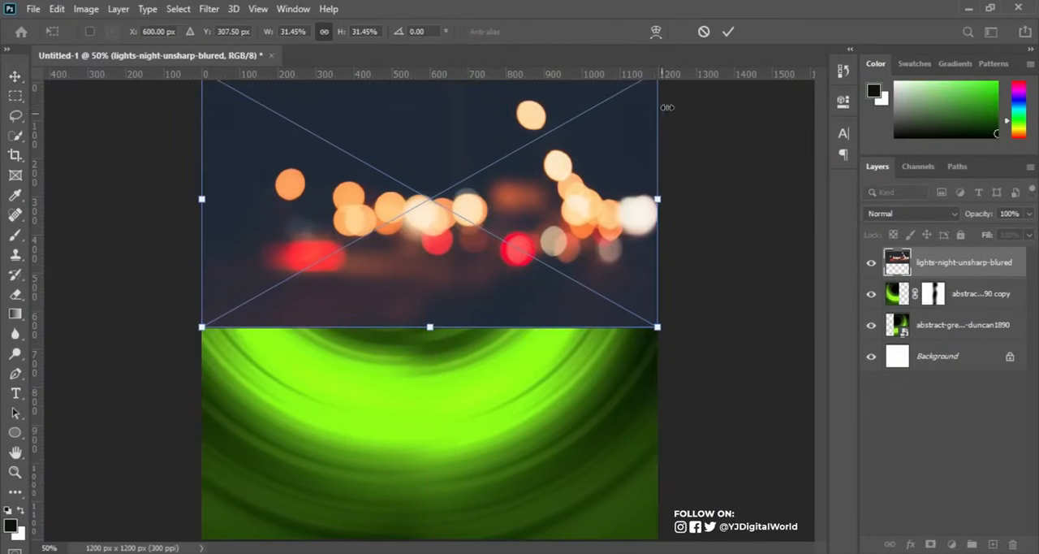
left_click(729, 32)
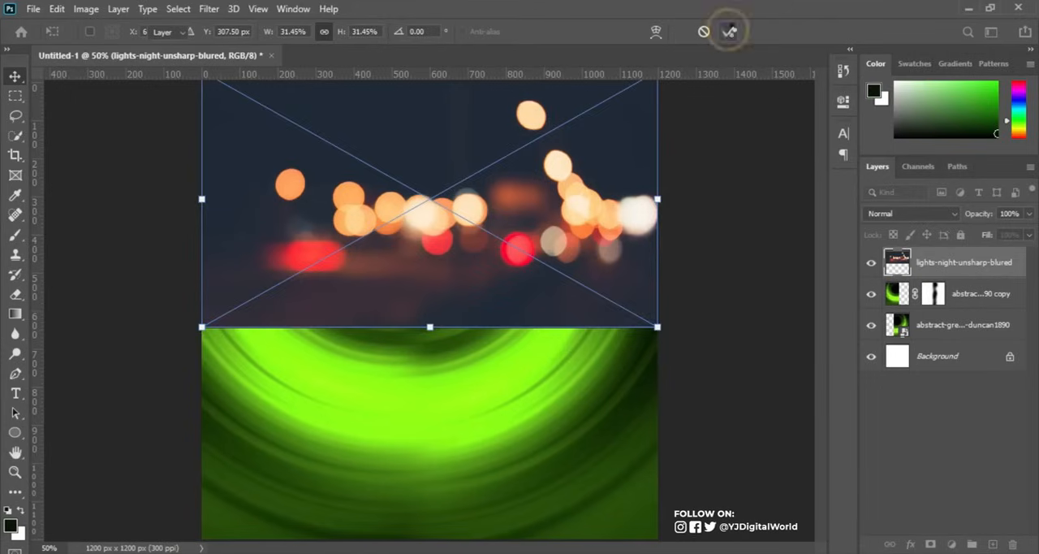
left_click(924, 220)
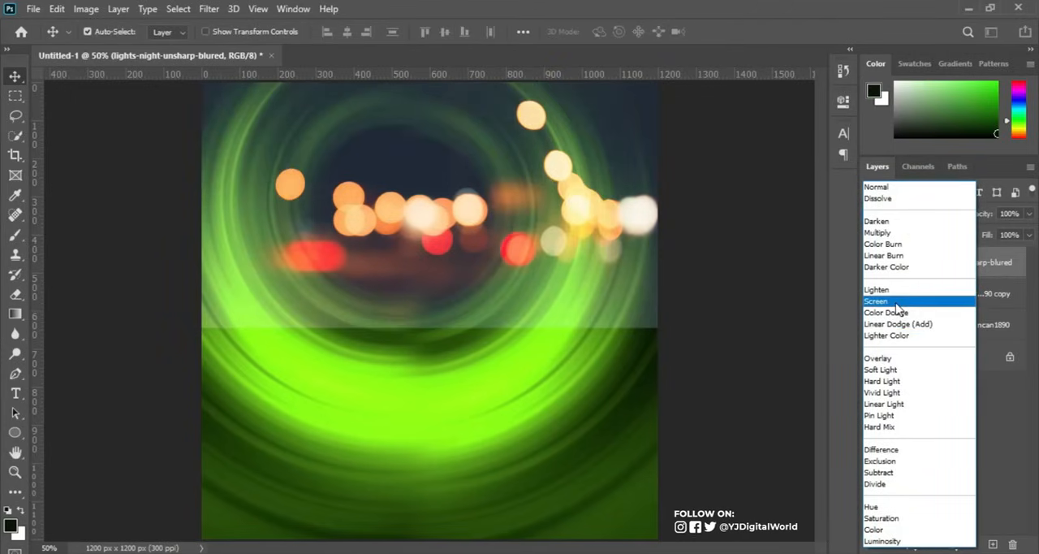
left_click(898, 305)
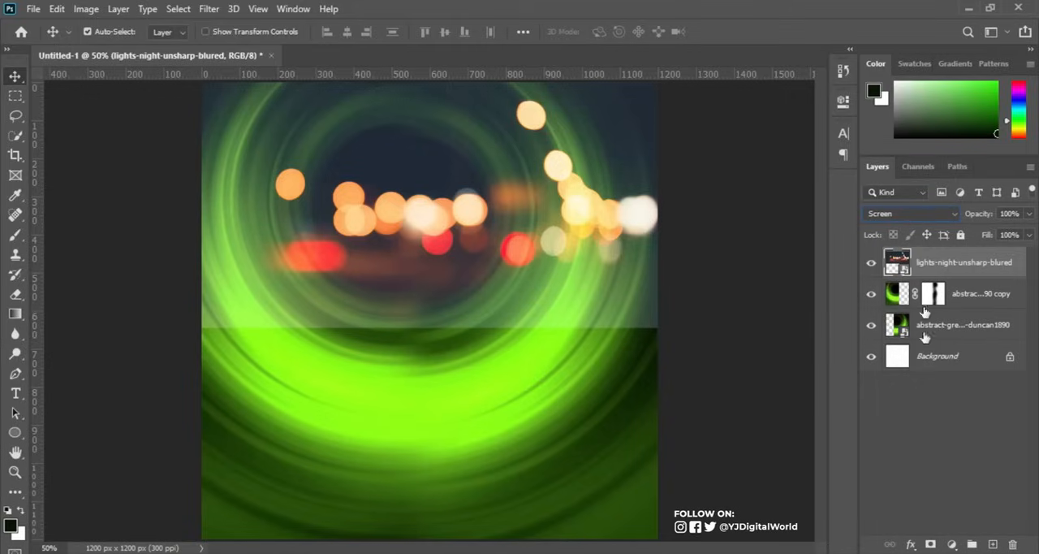
Add a layer mask to the lights layer and brush black along its lower edge to fade it into the green background.
left_click(932, 544)
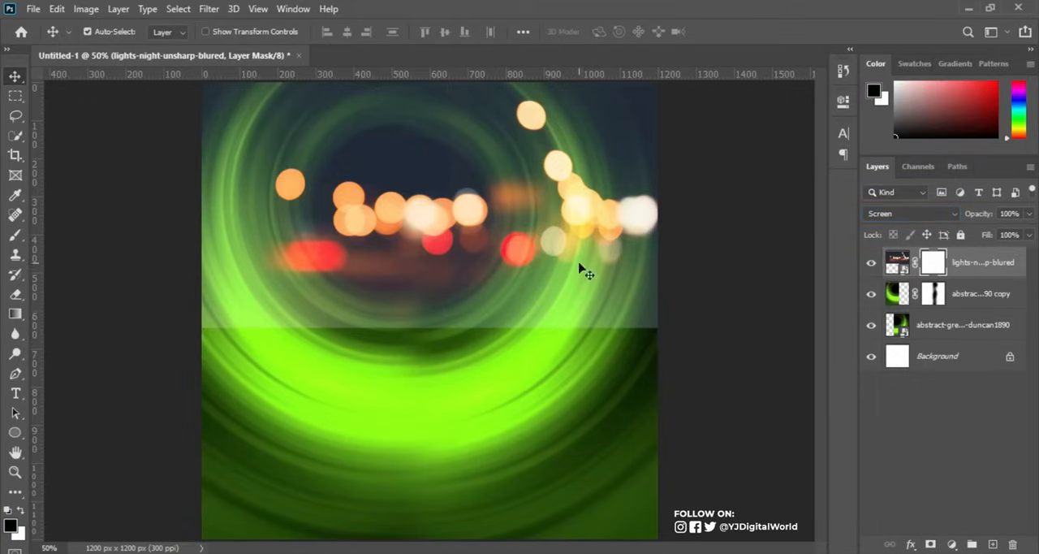
left_click(15, 236)
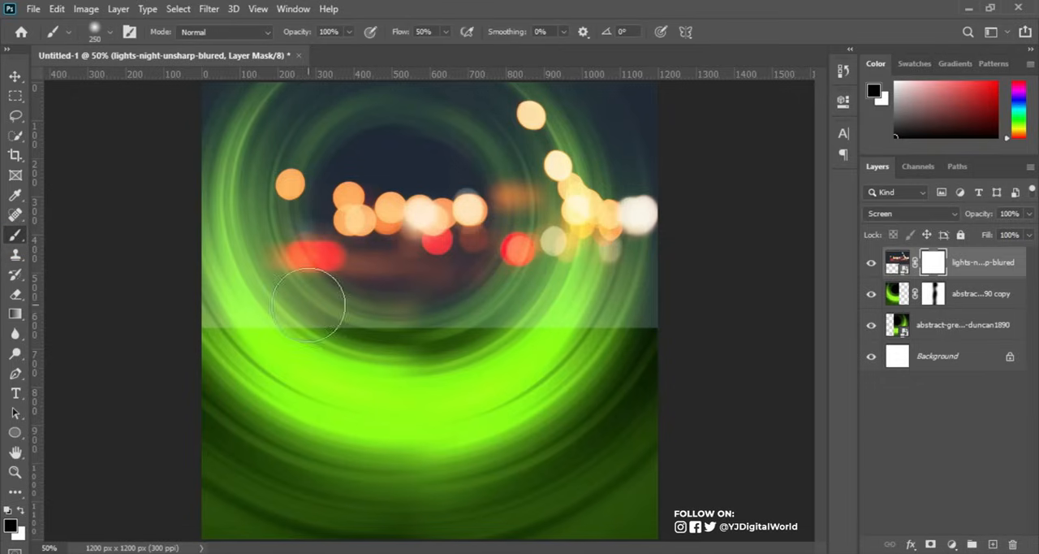
mouse_move(664, 319)
left_mouse_down()
mouse_move(367, 325)
mouse_move(642, 329)
mouse_move(319, 301)
mouse_move(170, 328)
mouse_move(371, 345)
mouse_move(260, 338)
mouse_move(203, 323)
left_mouse_up()
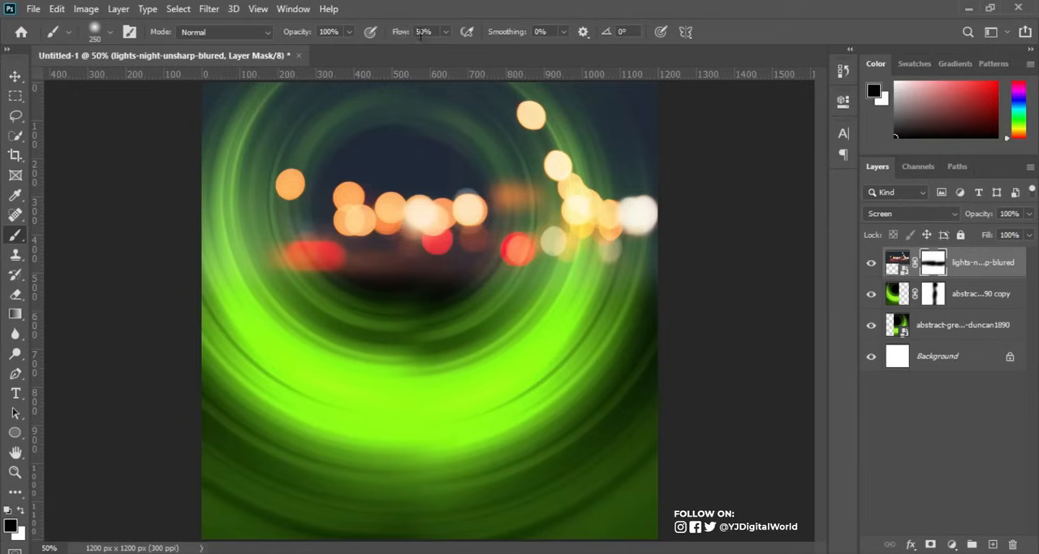
Add a Gradient Map adjustment layer above the masked lights-night-unsharp-blured layer.
left_click(14, 76)
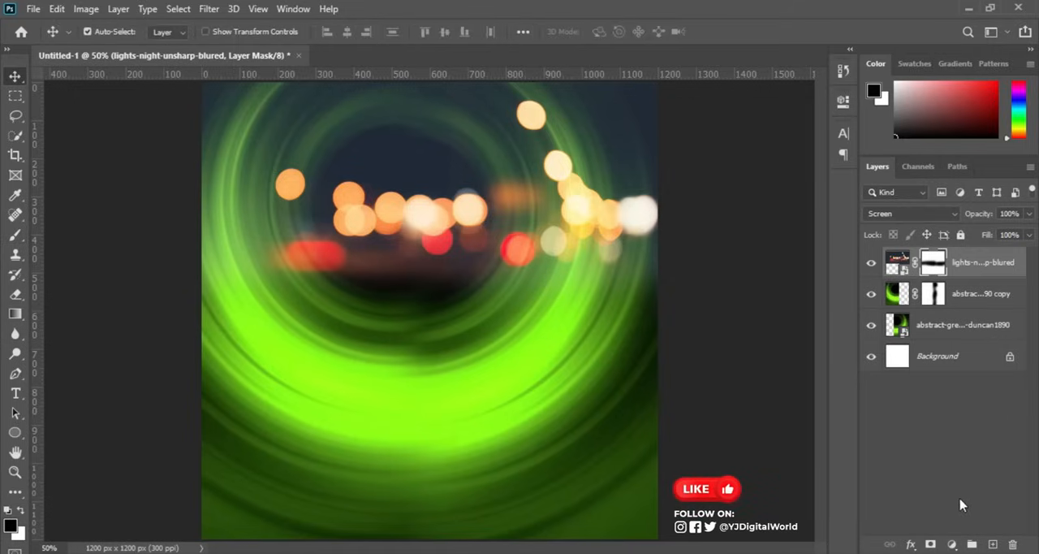
left_click(951, 545)
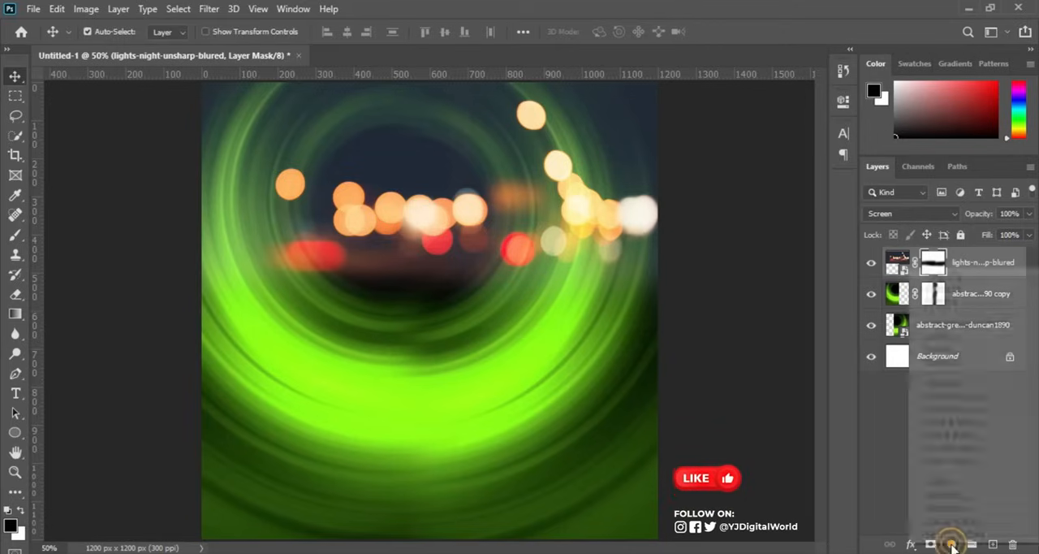
left_click(959, 524)
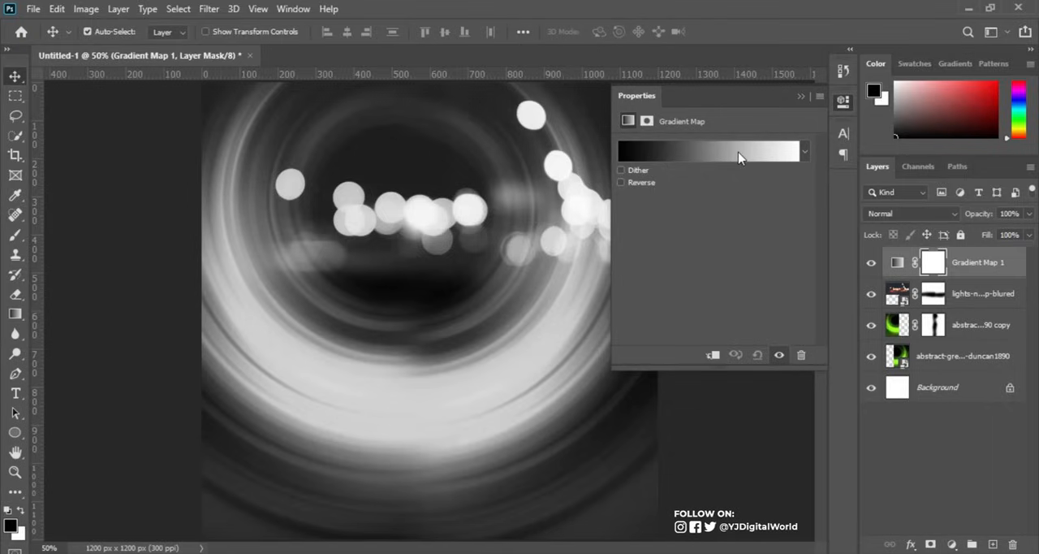
left_click(801, 96)
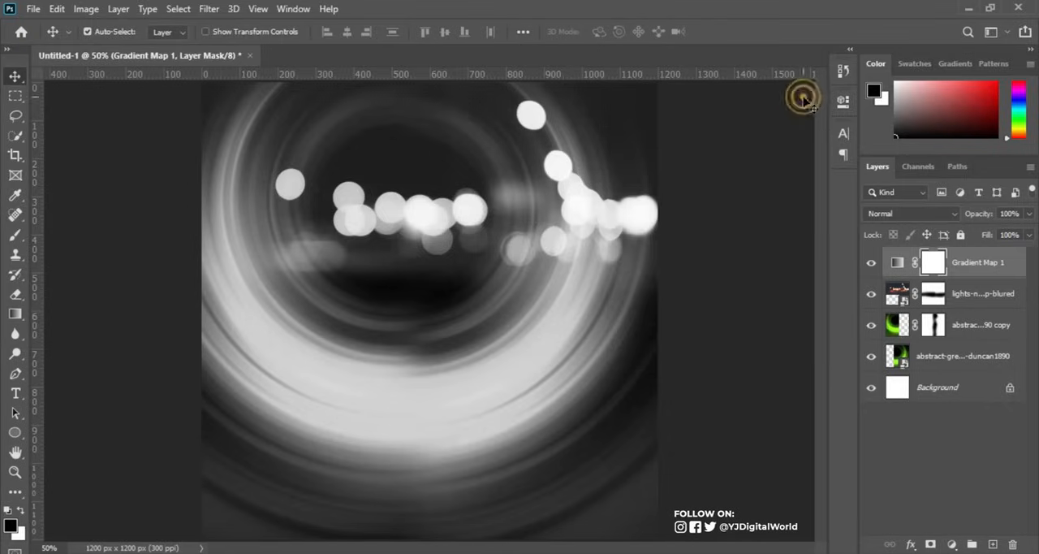
Edit the Gradient Map's gradient and apply the saved Custom preset that runs from near-black green to bright green.
left_click(899, 263)
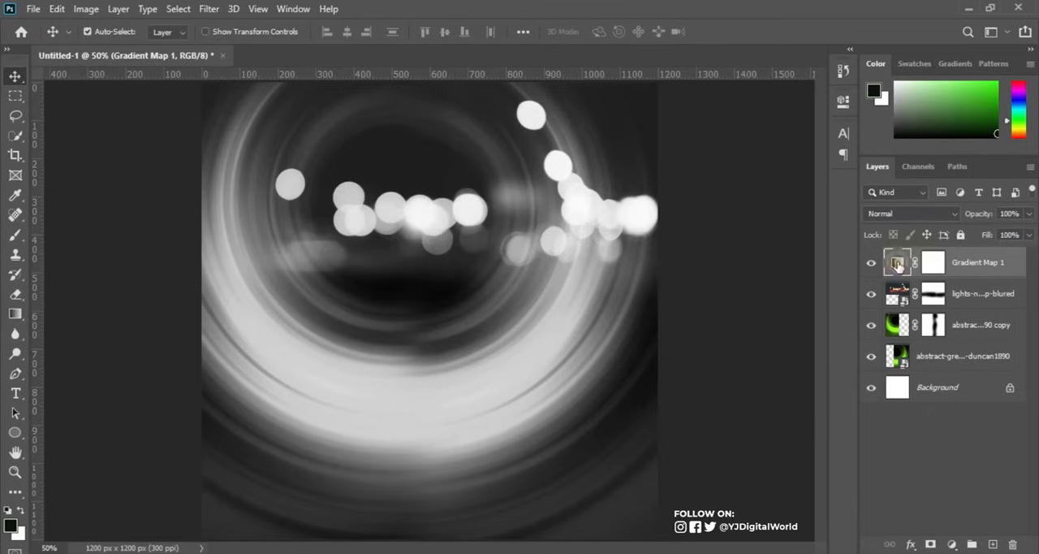
double_click(897, 265)
left_click(740, 158)
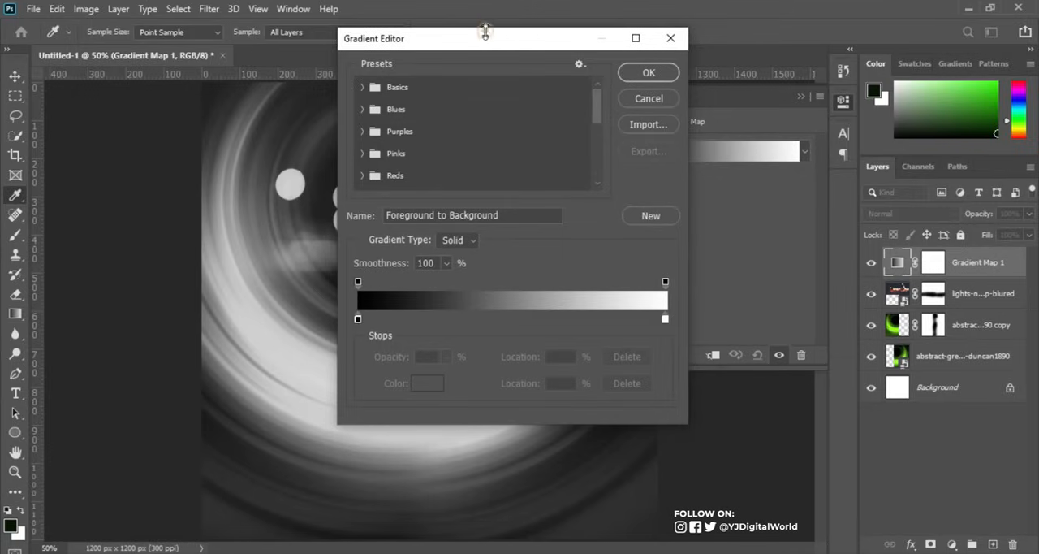
left_click_drag(498, 36, 756, 62)
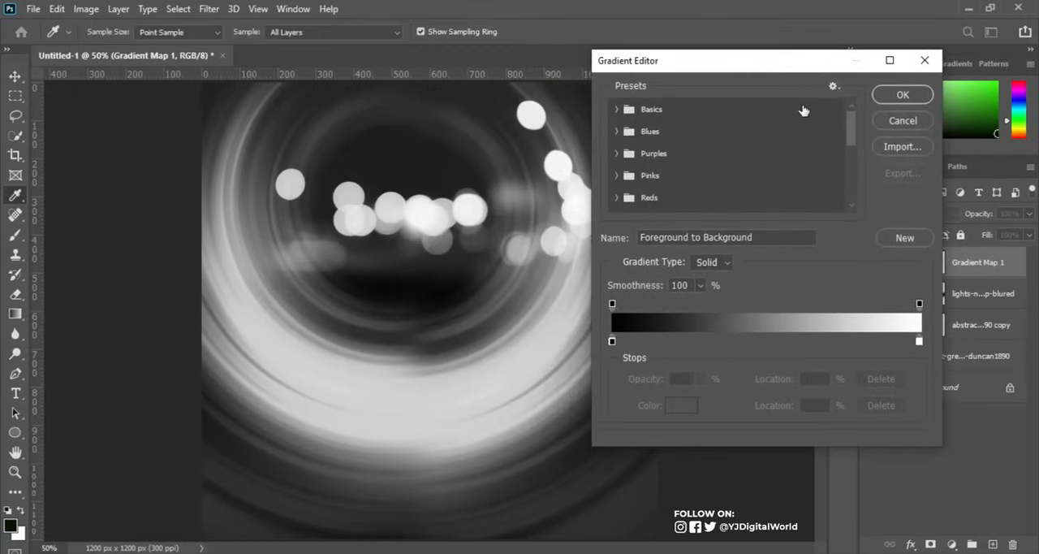
left_click_drag(852, 119, 862, 190)
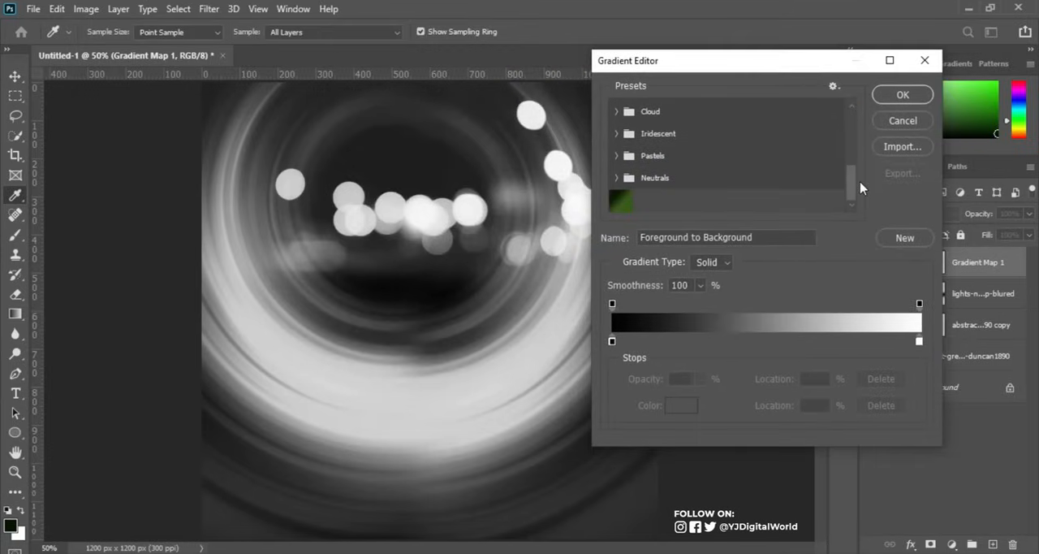
left_click(622, 201)
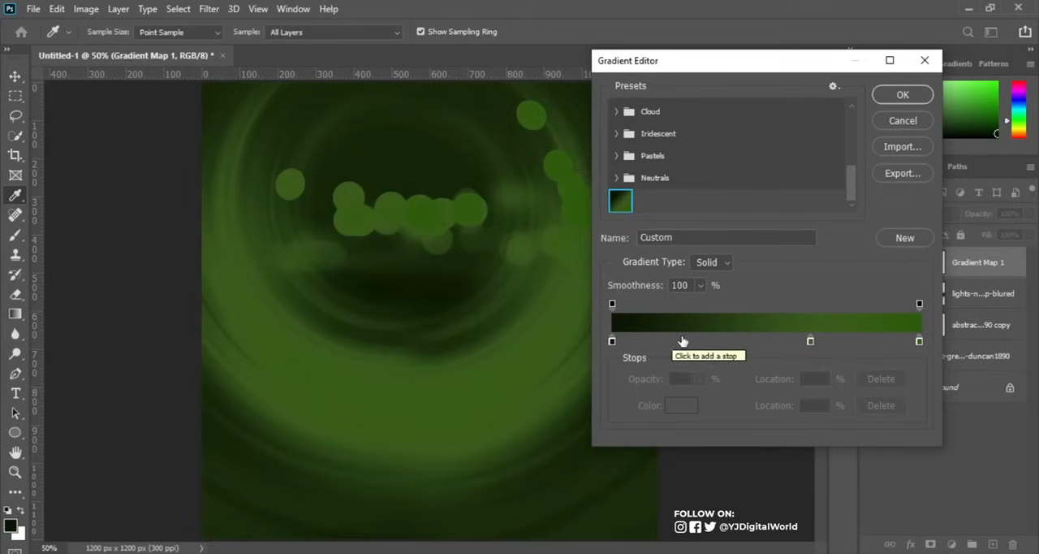
left_click(622, 202)
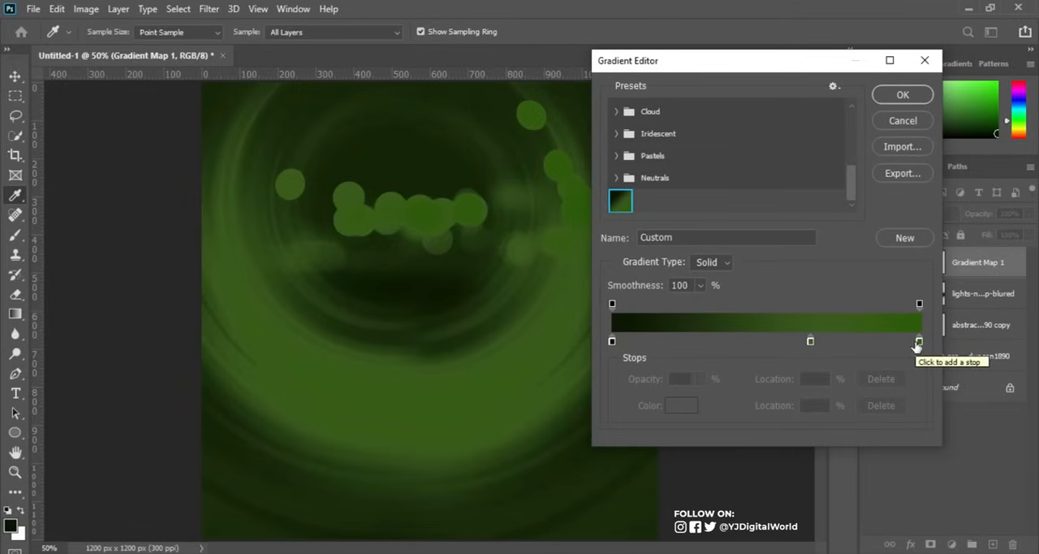
Examine the hex colours and locations of the gradient's three colour stops and the opacity of its end stop.
double_click(613, 341)
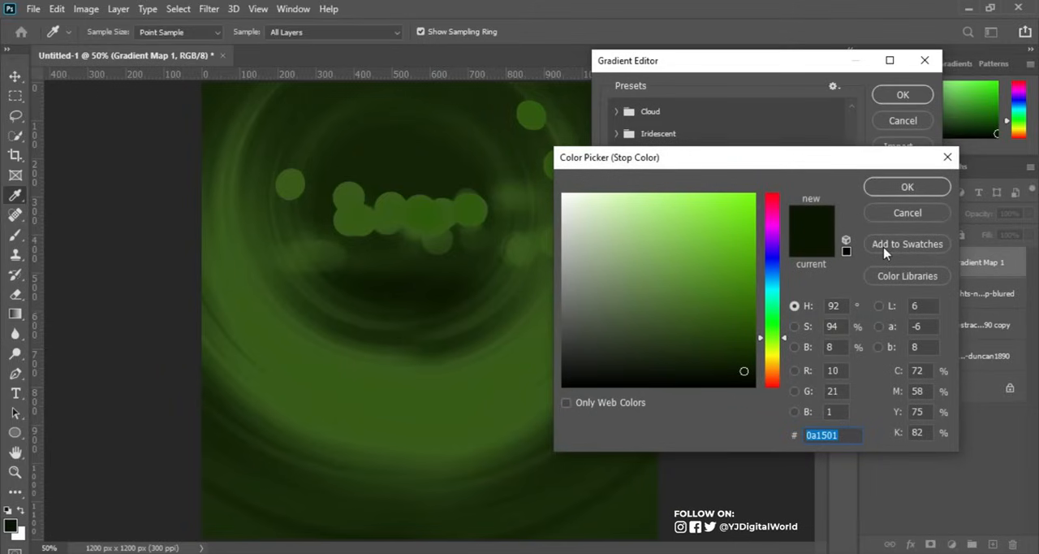
left_click(896, 188)
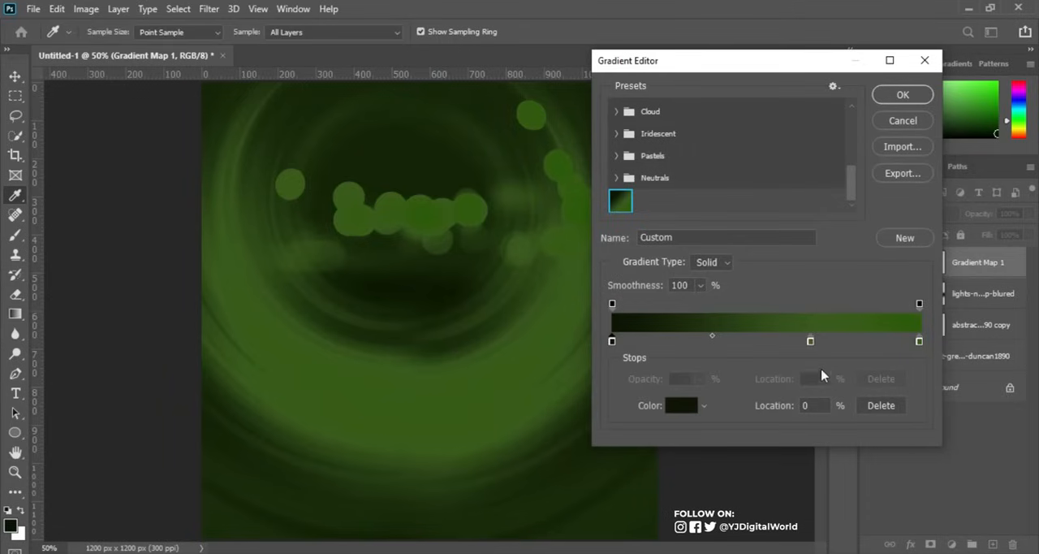
left_click(810, 342)
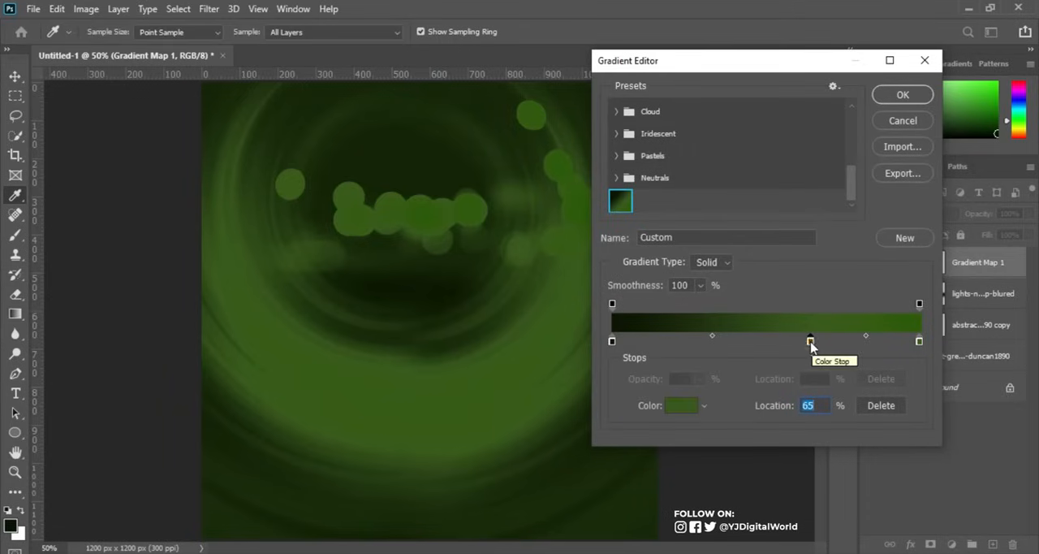
double_click(810, 342)
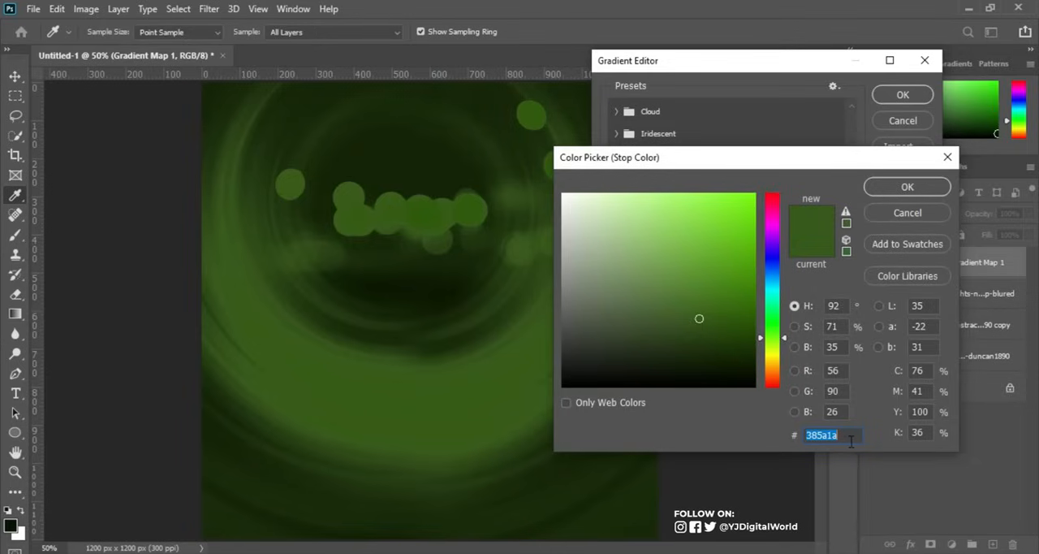
left_click(908, 186)
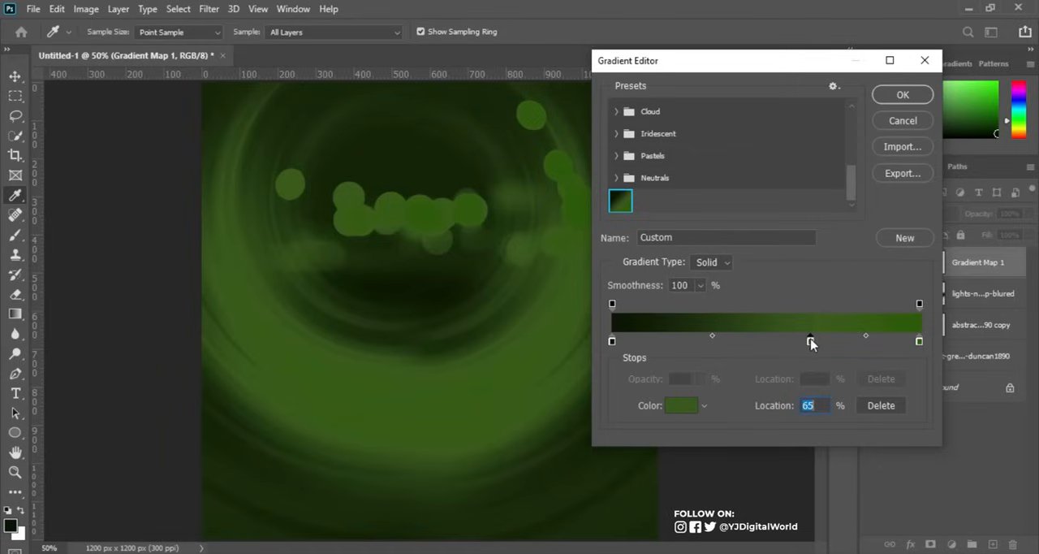
left_click(919, 342)
double_click(920, 341)
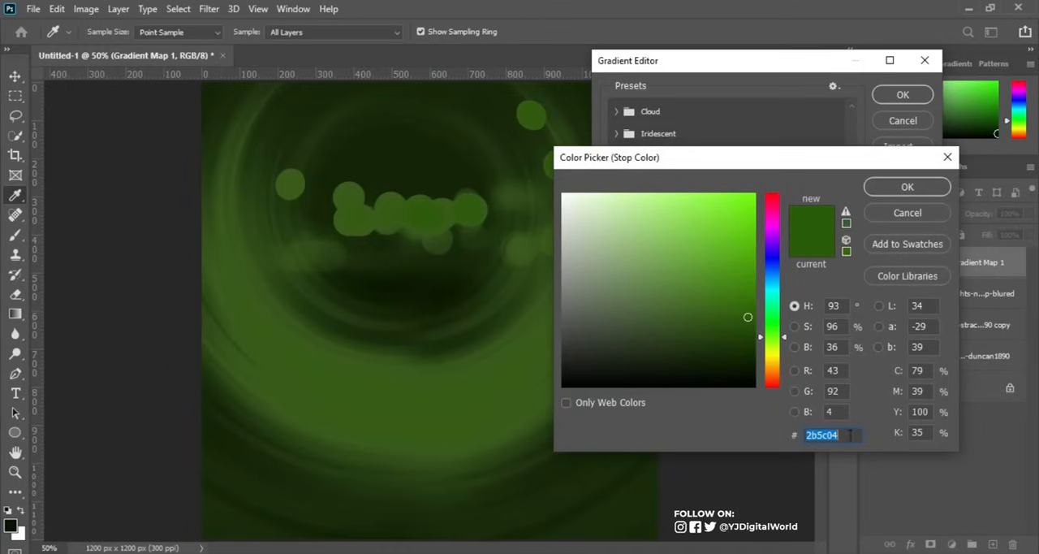
left_click(904, 186)
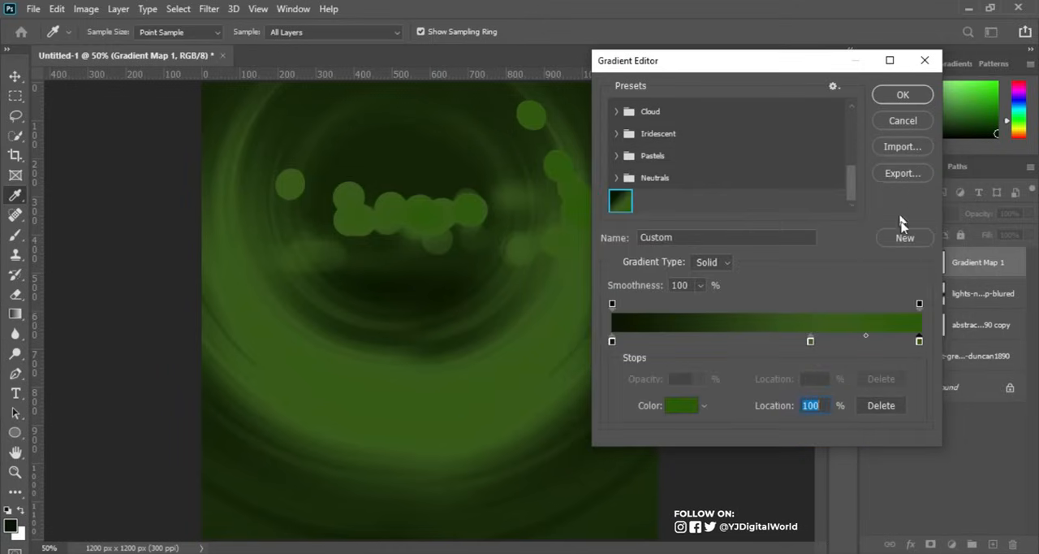
left_click(920, 304)
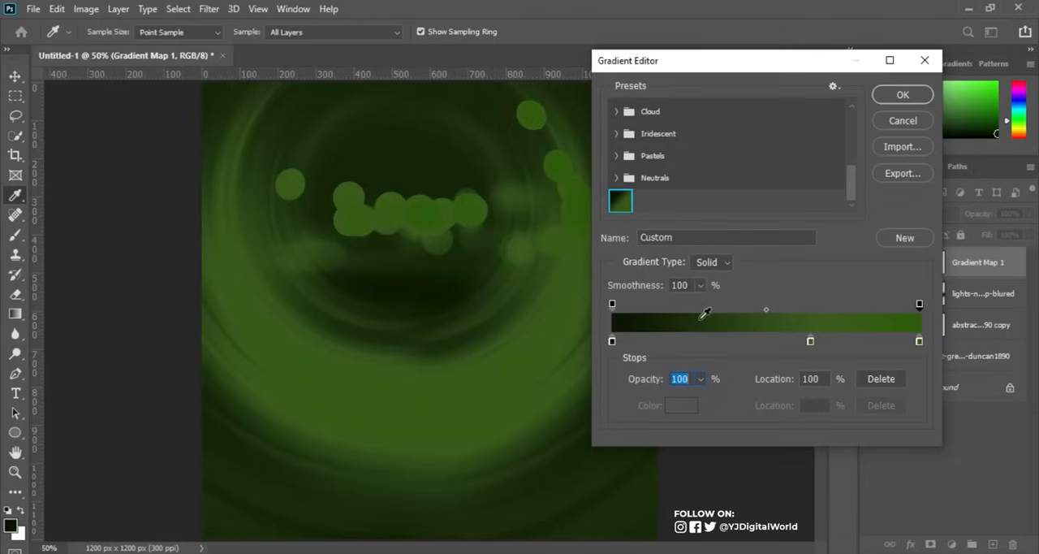
left_click(919, 341)
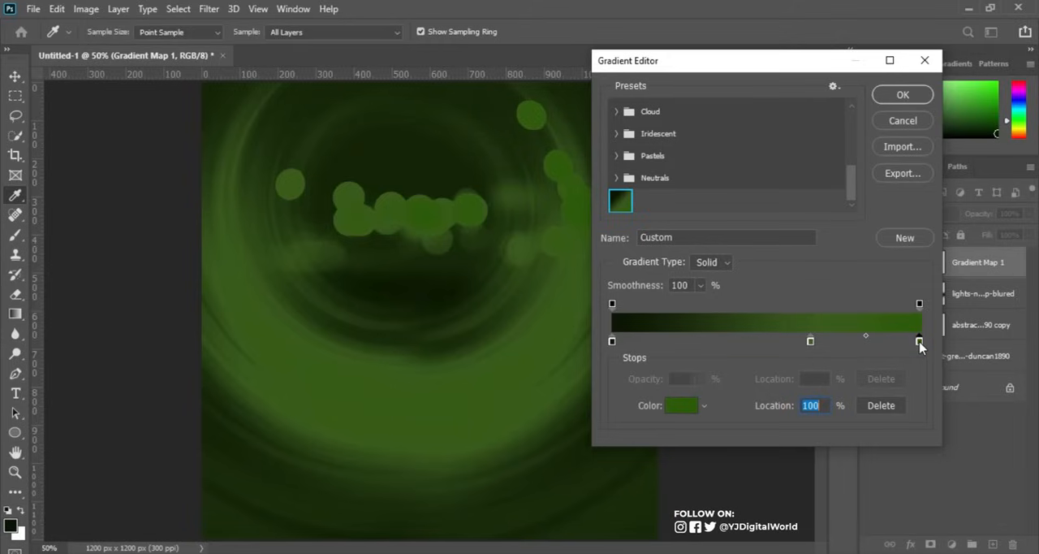
Accept the green gradient and set the Gradient Map layer's blend mode to Soft Light.
left_click(906, 96)
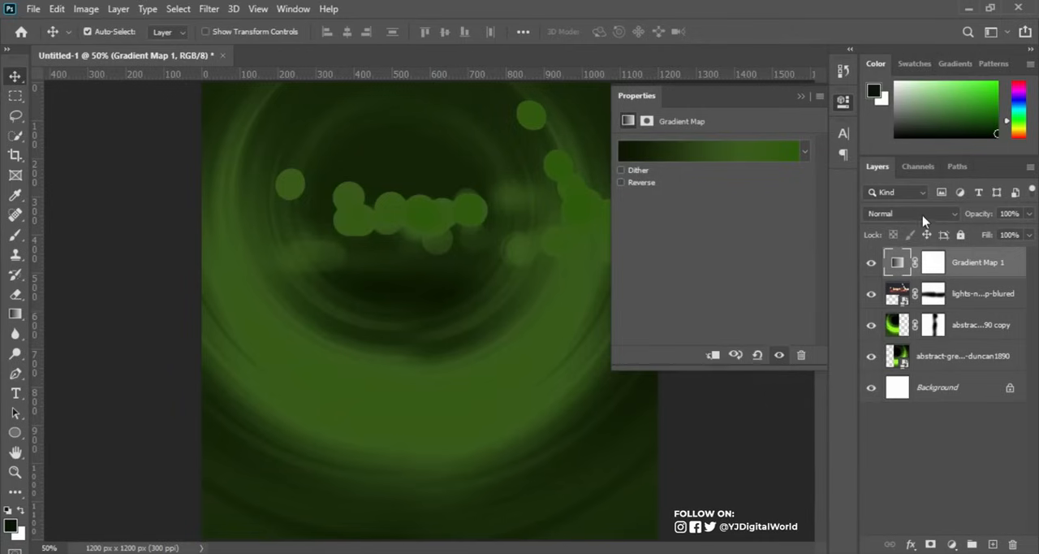
left_click(932, 214)
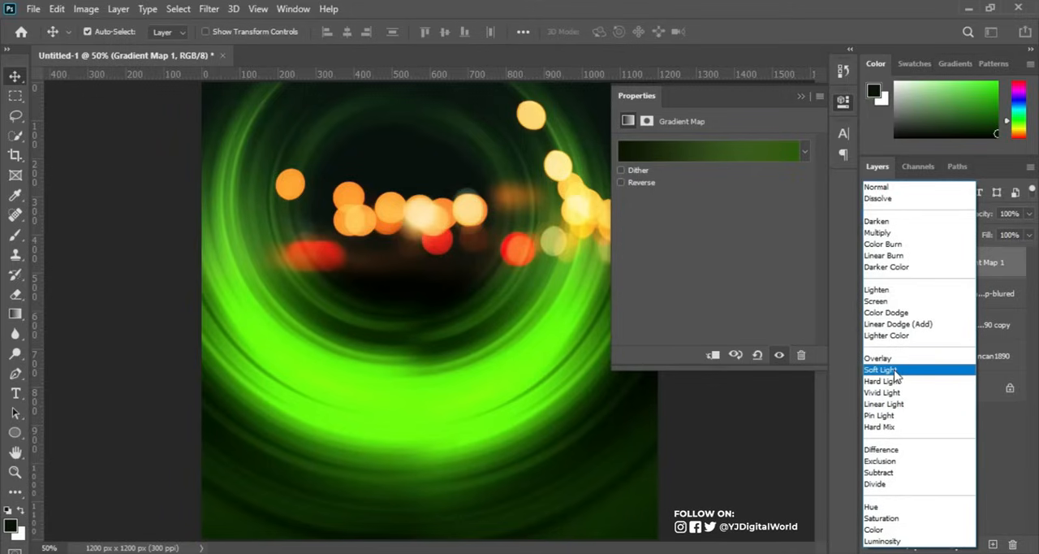
left_click(896, 372)
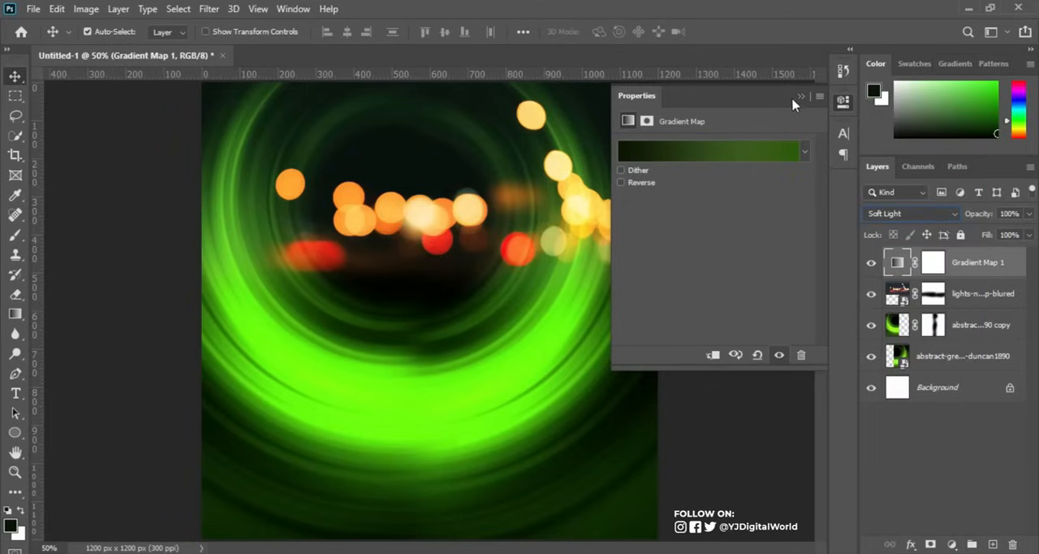
left_click(800, 97)
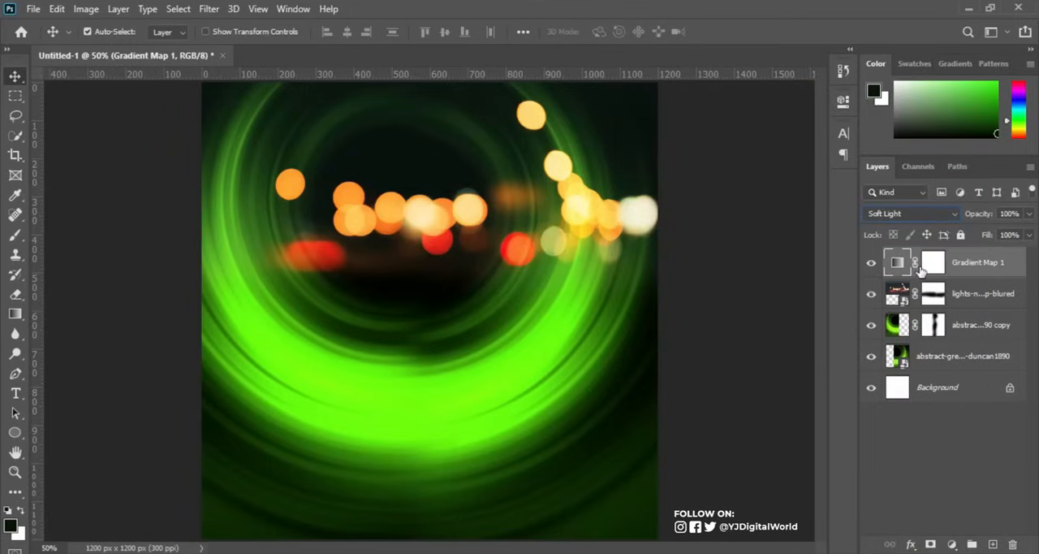
Merge the two abstract green background layers and convert the merged layer to a smart object.
left_click(992, 324)
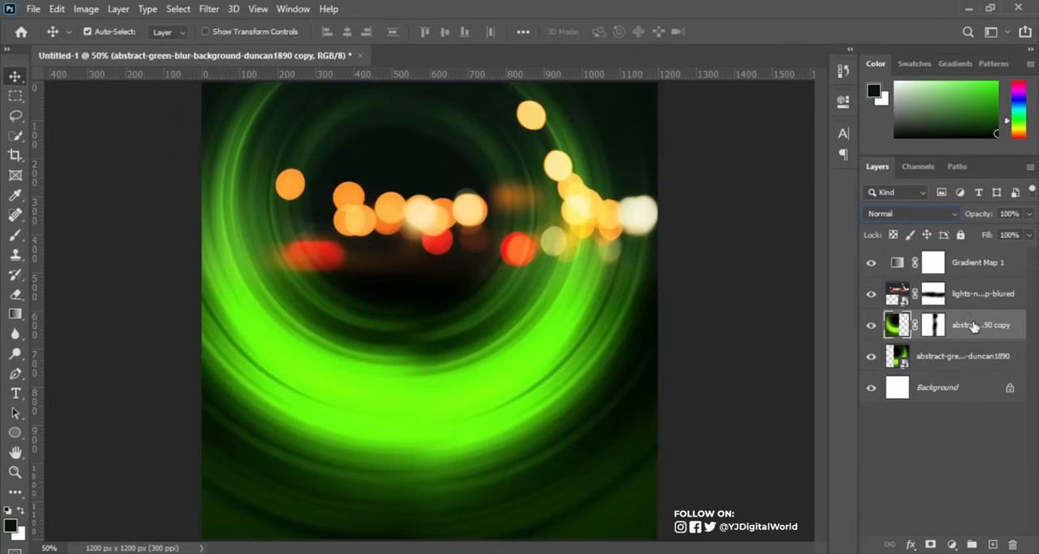
left_click(968, 361, "shift")
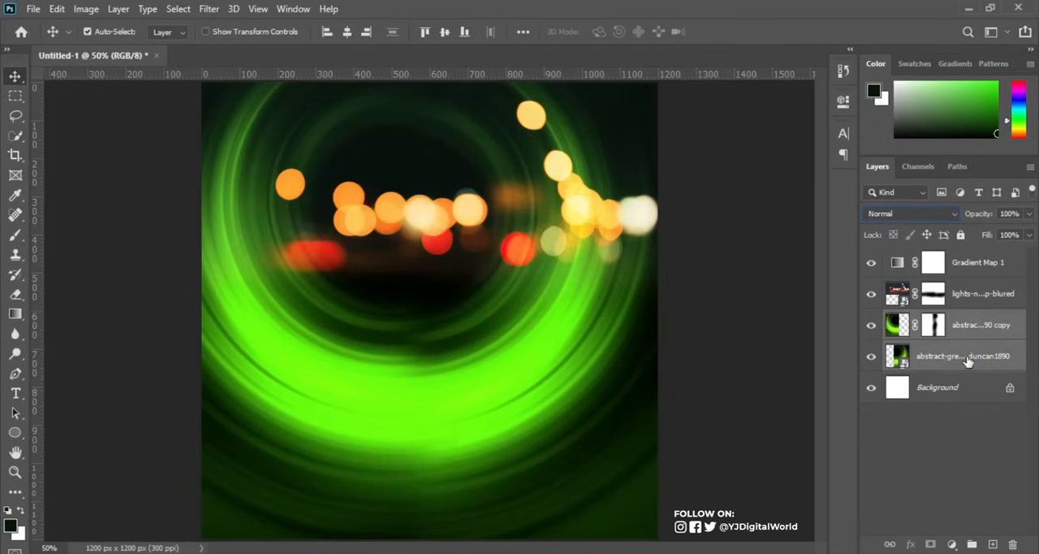
right_click(968, 360)
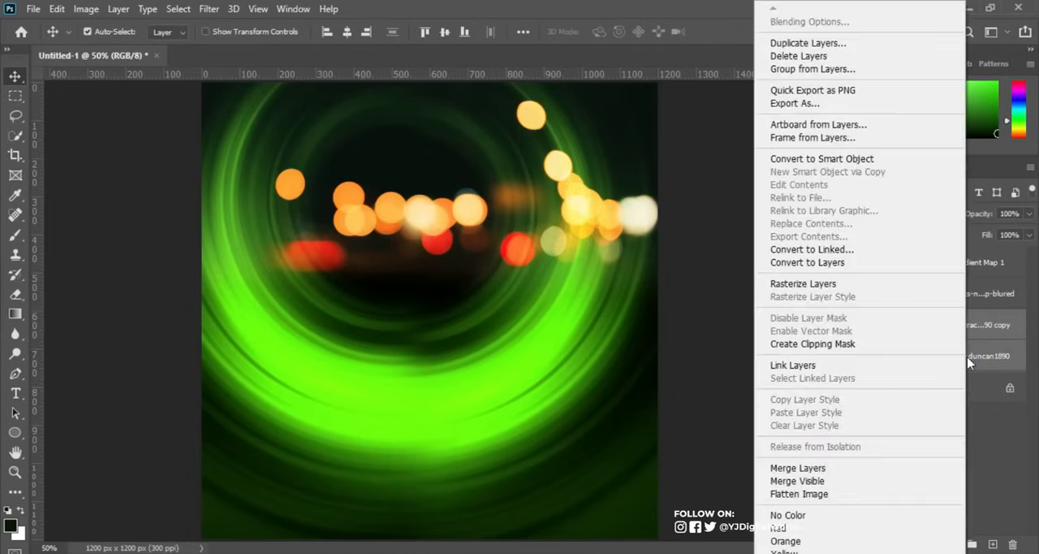
left_click(831, 471)
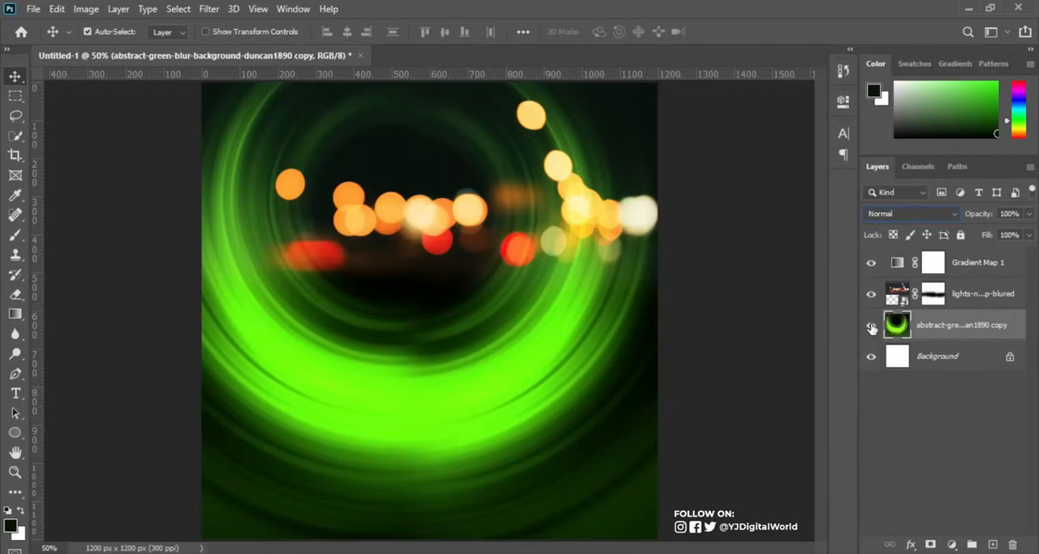
right_click(1017, 327)
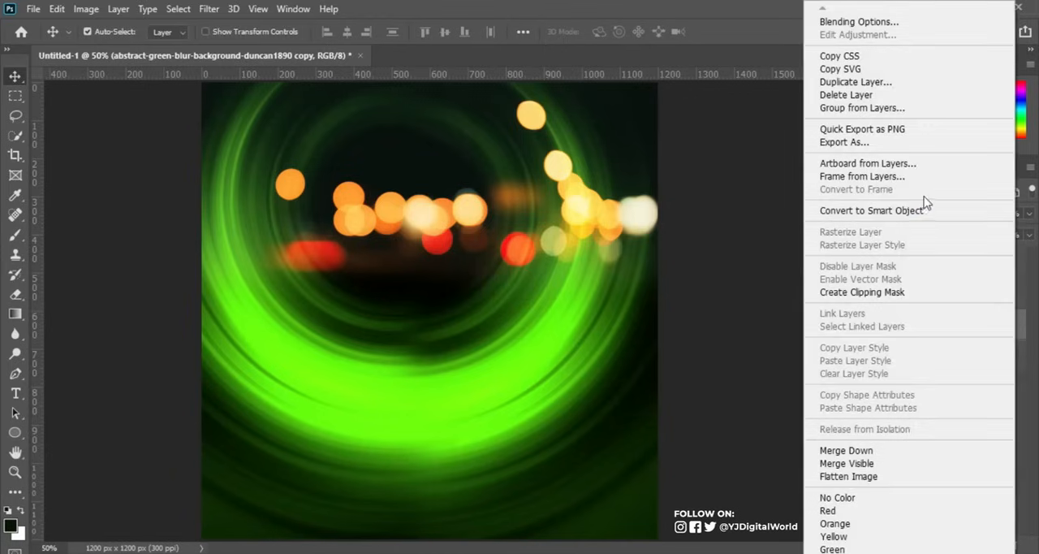
left_click(919, 211)
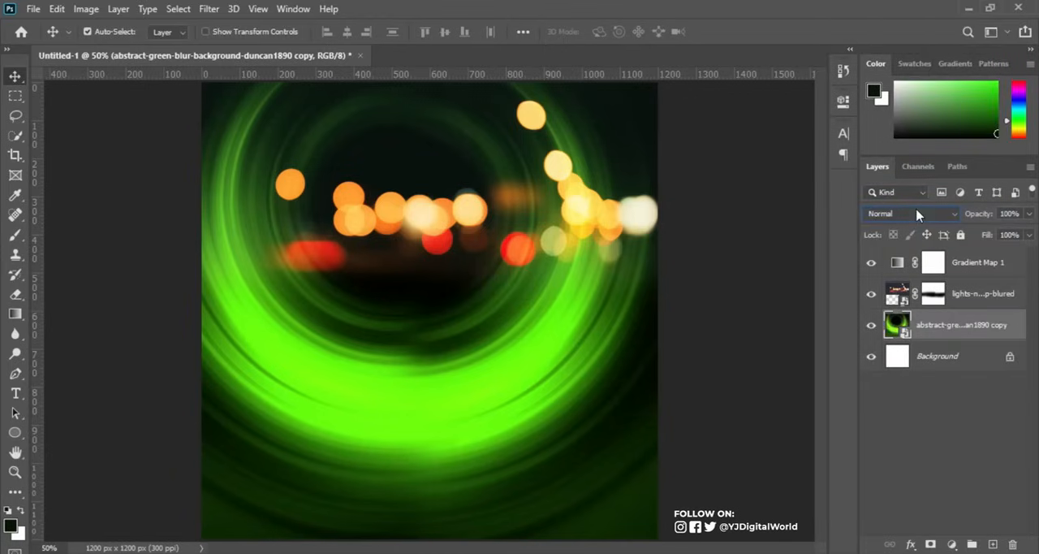
Apply a Field Blur of 28 px to the merged green background layer.
left_click(209, 9)
mouse_move(280, 182)
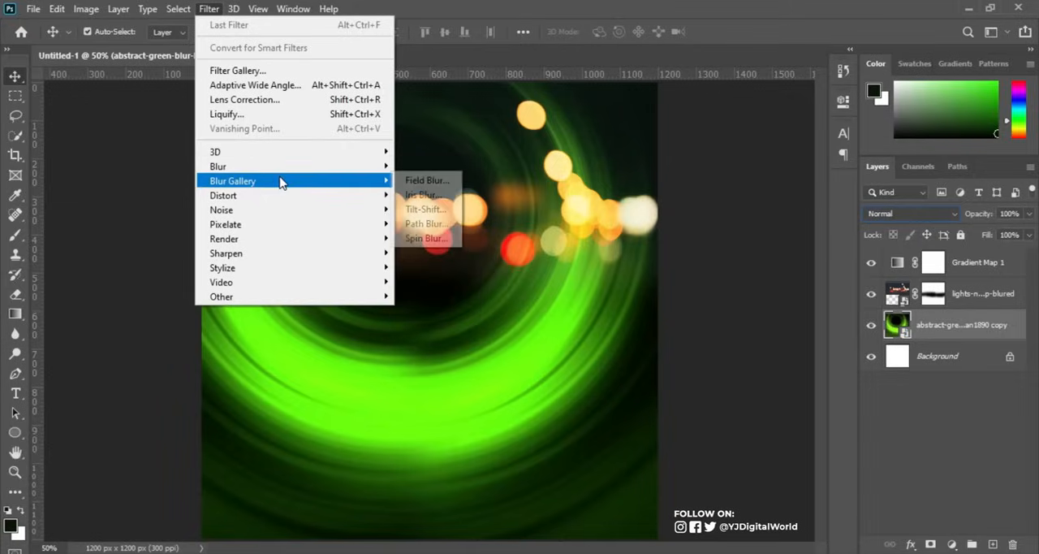
left_click(424, 185)
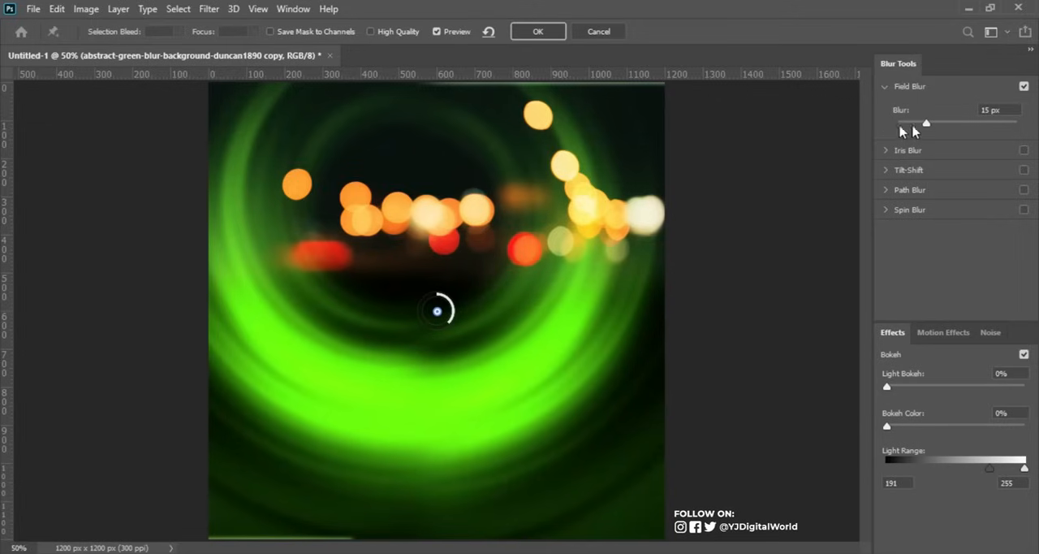
mouse_move(927, 124)
left_mouse_down()
mouse_move(903, 126)
mouse_move(961, 128)
mouse_move(916, 128)
mouse_move(941, 122)
left_mouse_up()
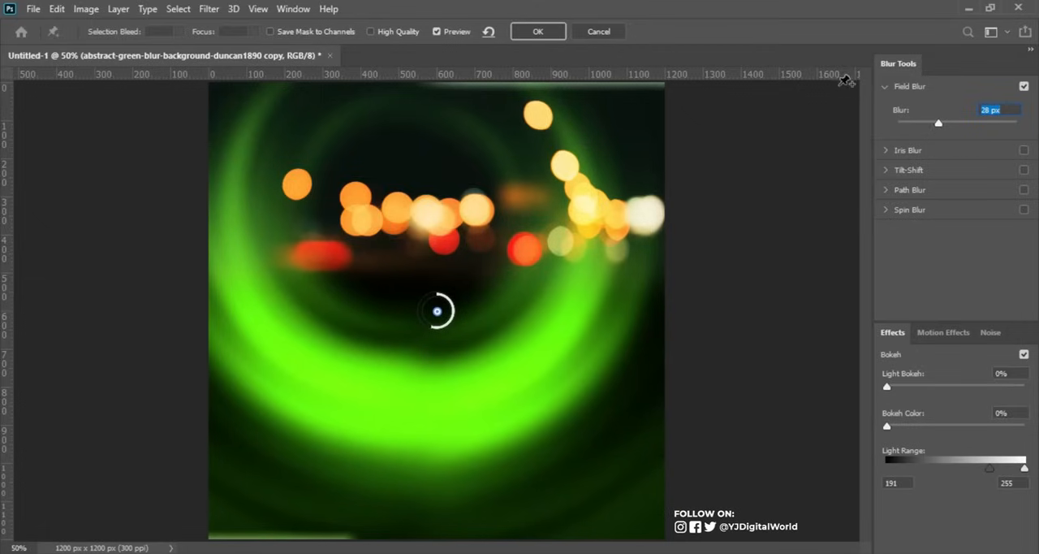
left_click(557, 32)
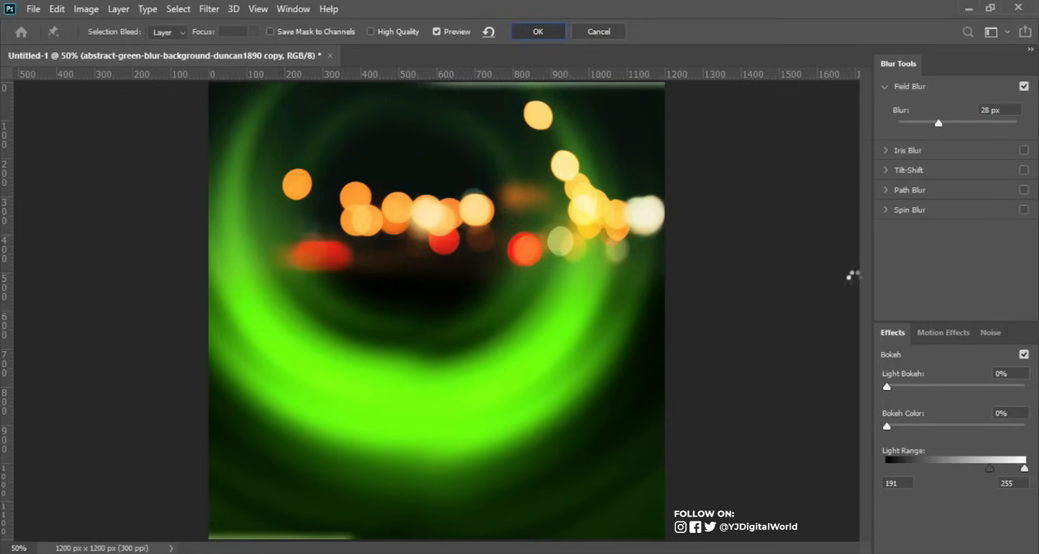
Apply a Field Blur of 18 px to the night-lights layer.
left_click(984, 292)
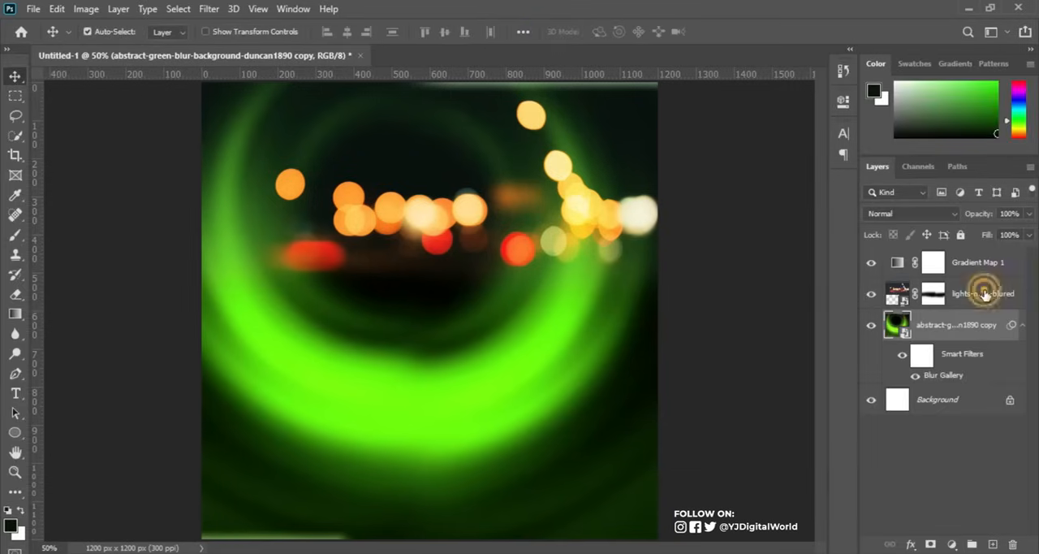
left_click(872, 295)
left_click(874, 297)
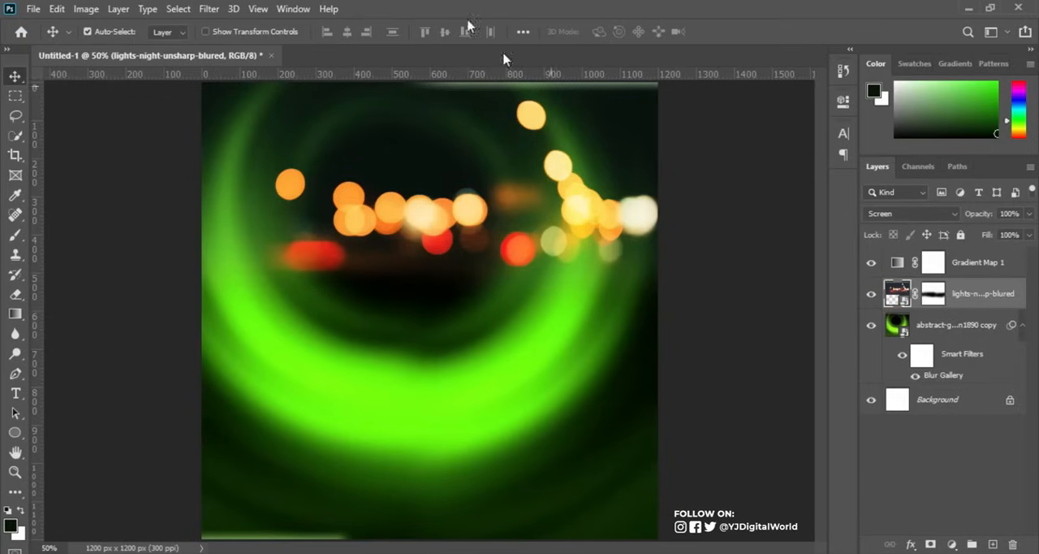
left_click(210, 10)
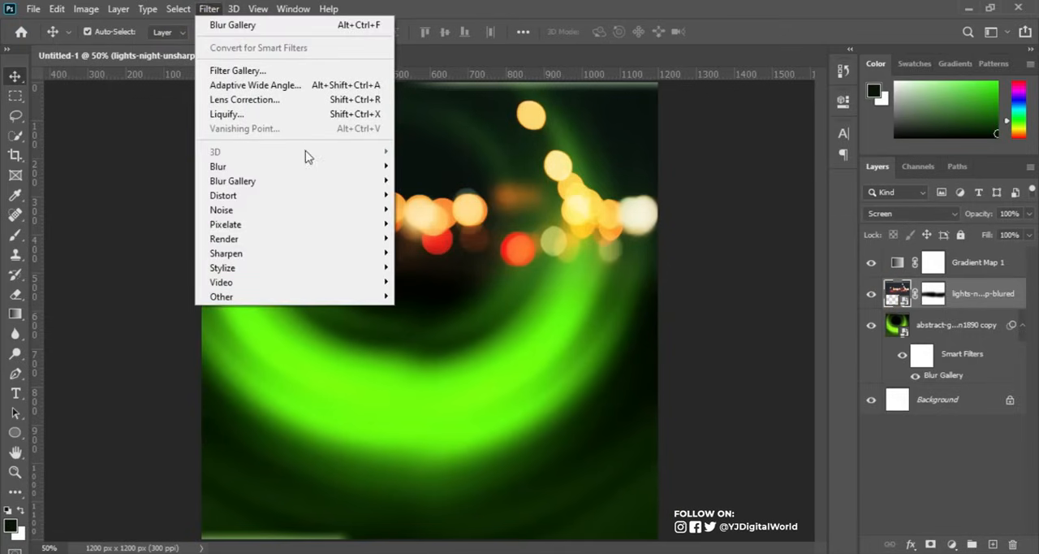
mouse_move(332, 167)
mouse_move(349, 182)
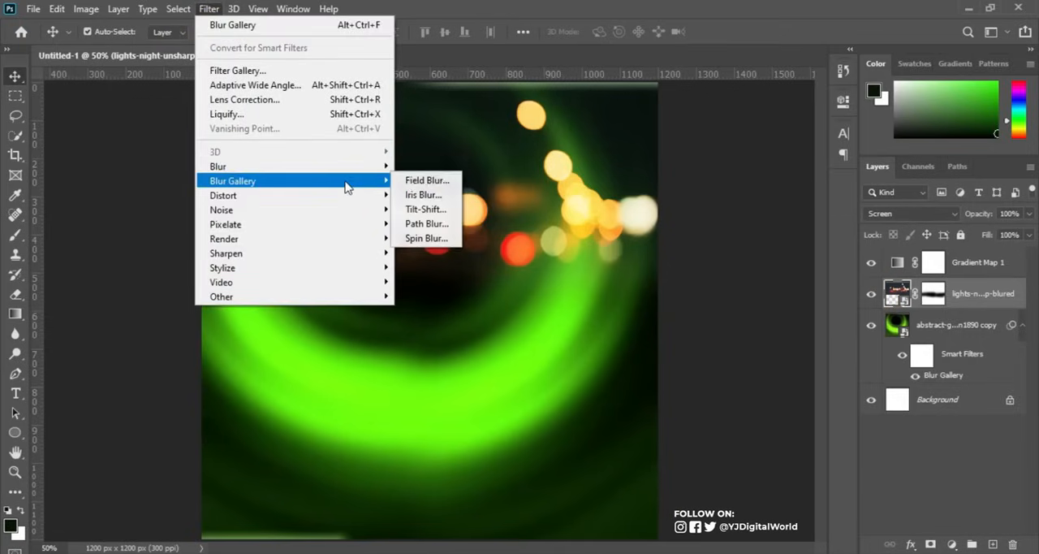
left_click(414, 181)
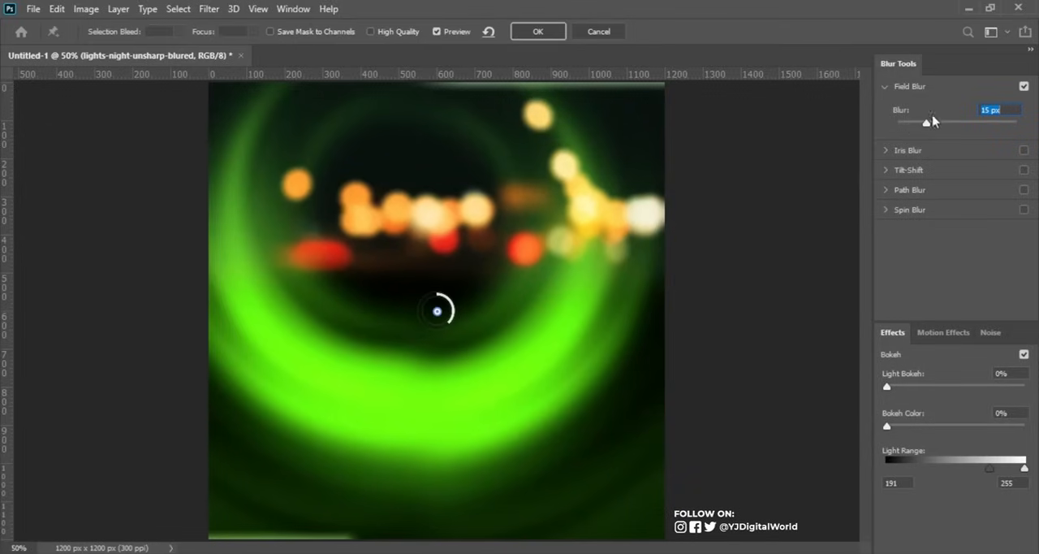
mouse_move(931, 121)
left_mouse_down()
mouse_move(968, 130)
mouse_move(929, 127)
left_mouse_up()
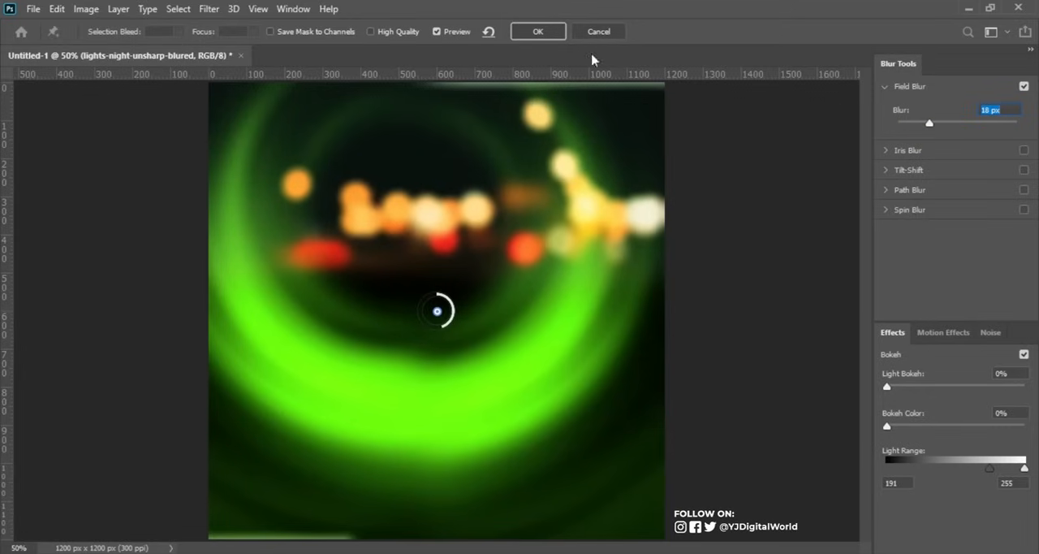
left_click(558, 37)
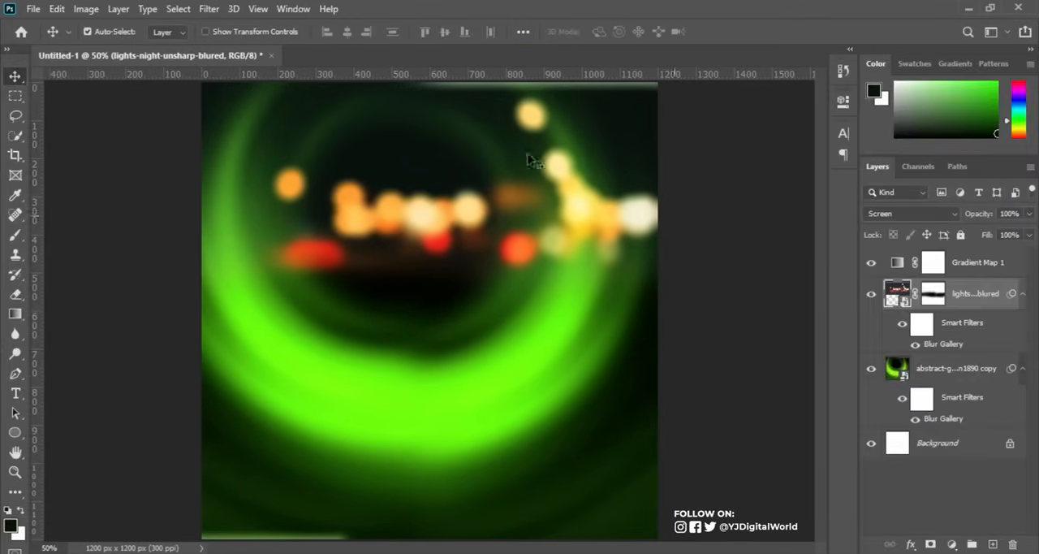
Enlarge the night-lights layer from the canvas's upper-left corner so it extends well past the right edge.
left_click(56, 10)
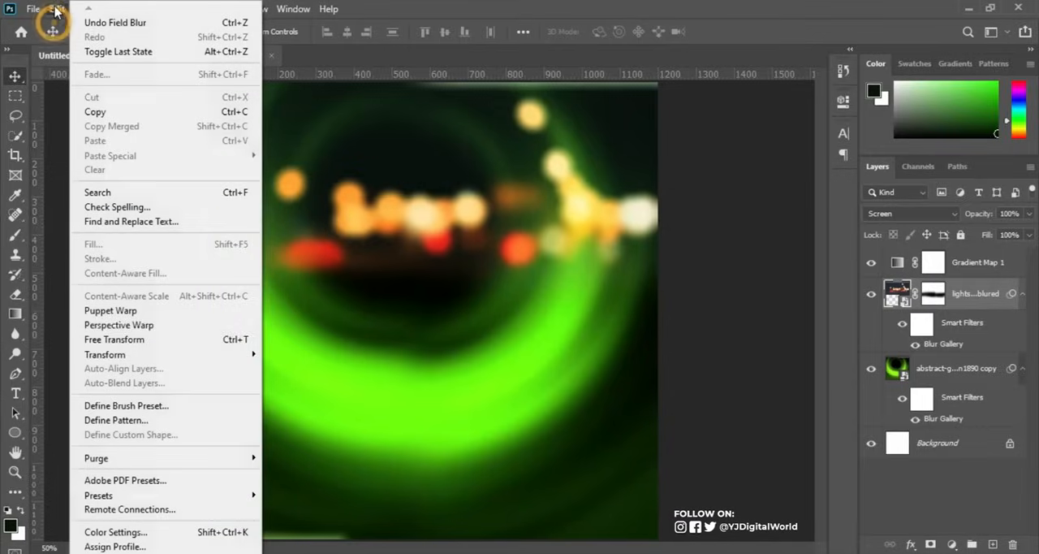
left_click(195, 341)
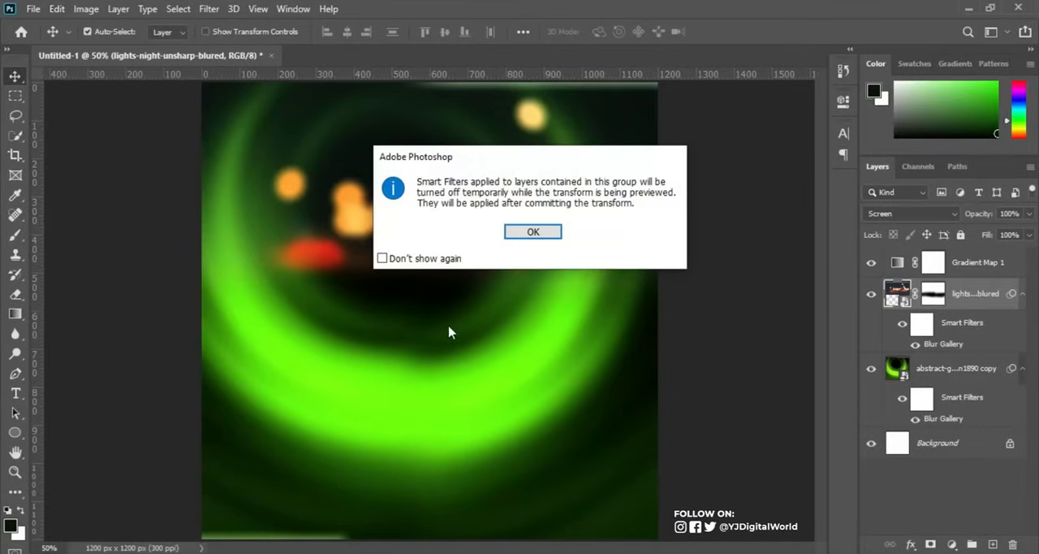
left_click(449, 260)
left_click(553, 238)
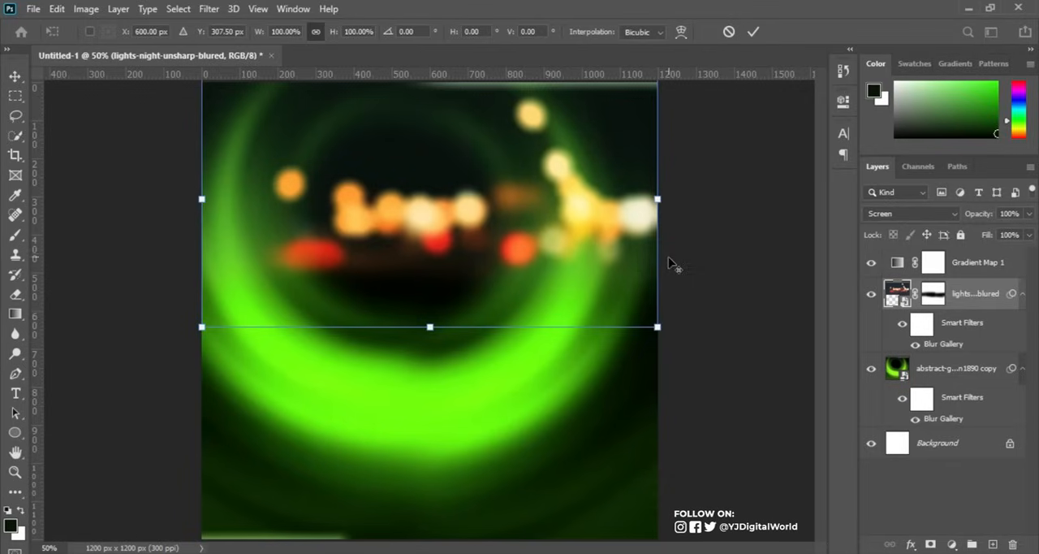
left_click_drag(659, 328, 573, 281)
left_click_drag(430, 249, 540, 252)
left_click_drag(670, 322, 724, 352)
left_click_drag(531, 232, 548, 232)
key("Return")
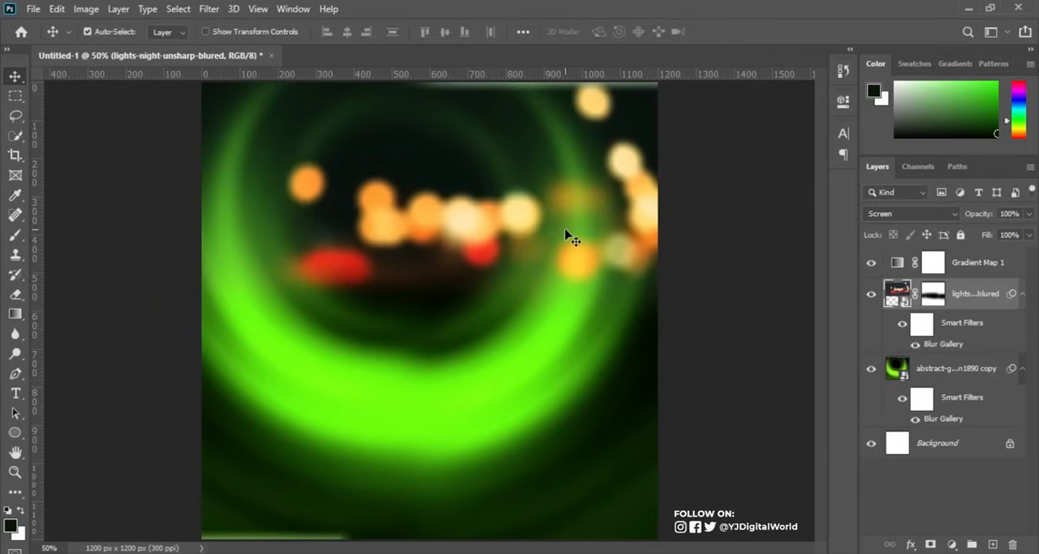
Scale the night-lights layer down slightly and shift it a little lower on the canvas.
key("ctrl+t")
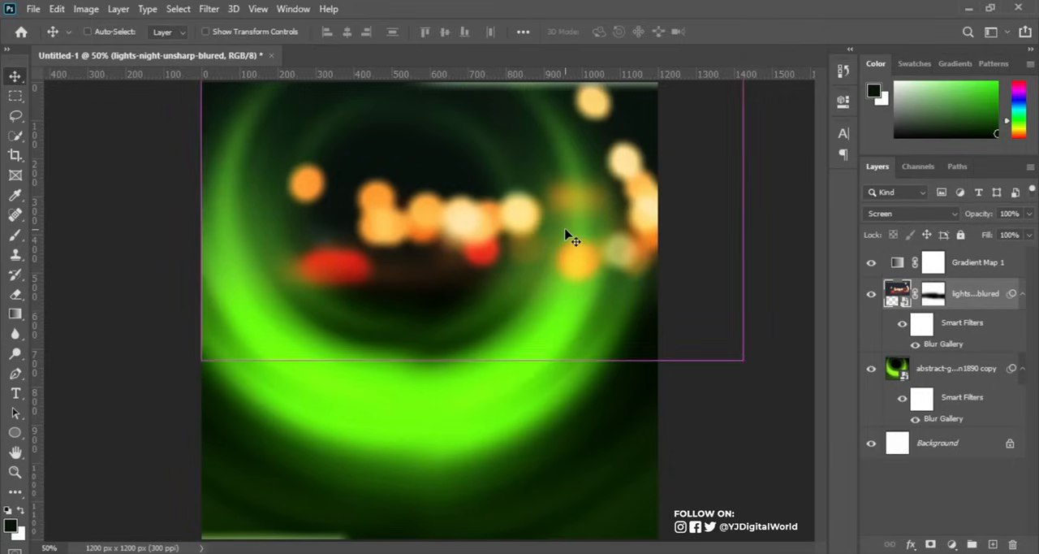
left_click_drag(742, 359, 698, 340)
mouse_move(592, 254)
left_mouse_down()
mouse_move(592, 279)
mouse_move(592, 264)
left_mouse_up()
key("Return")
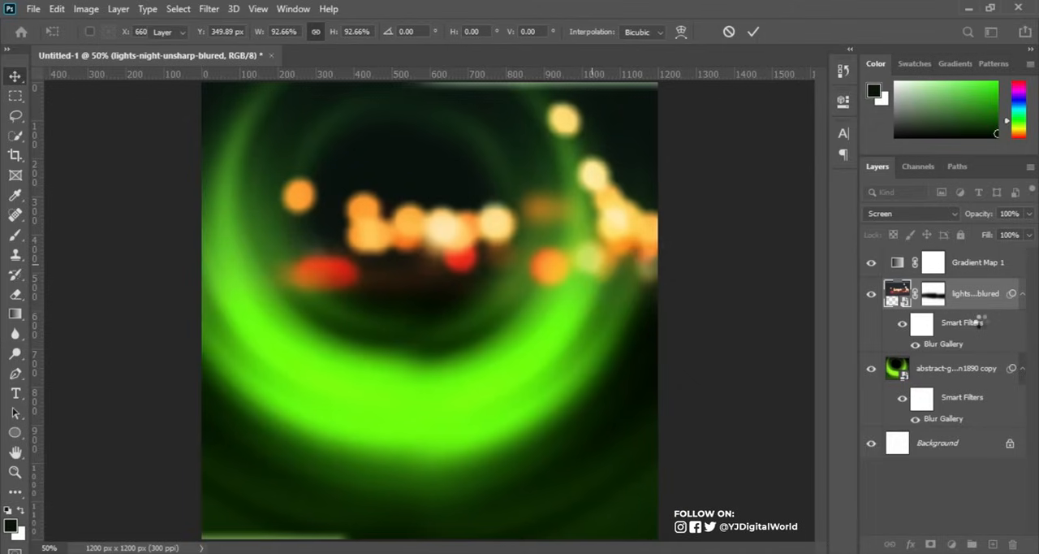
Group the Gradient Map, night-lights and green background layers and name the group BG.
left_click(1025, 296)
left_click(1023, 326)
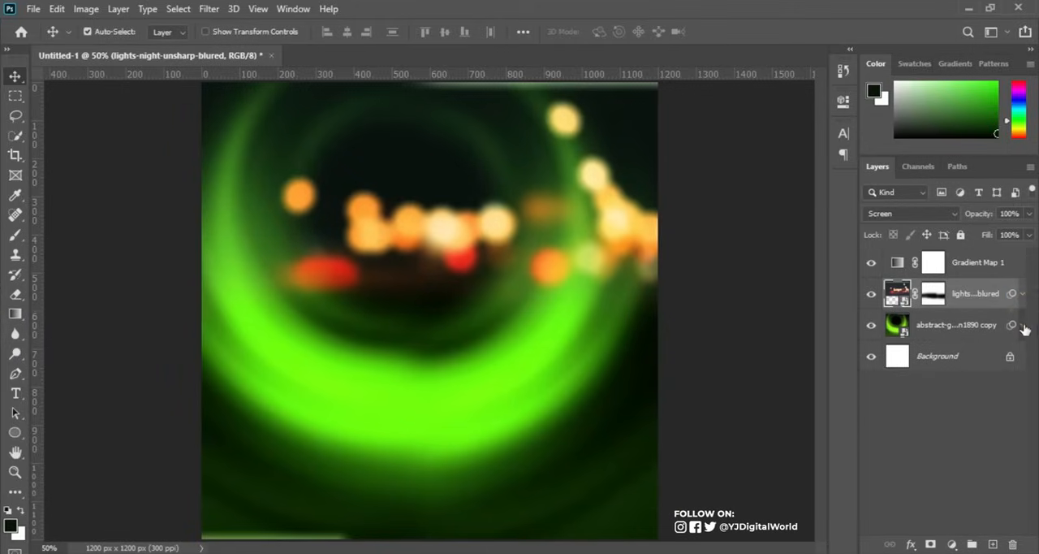
left_click(1002, 266)
left_click(975, 331, "shift")
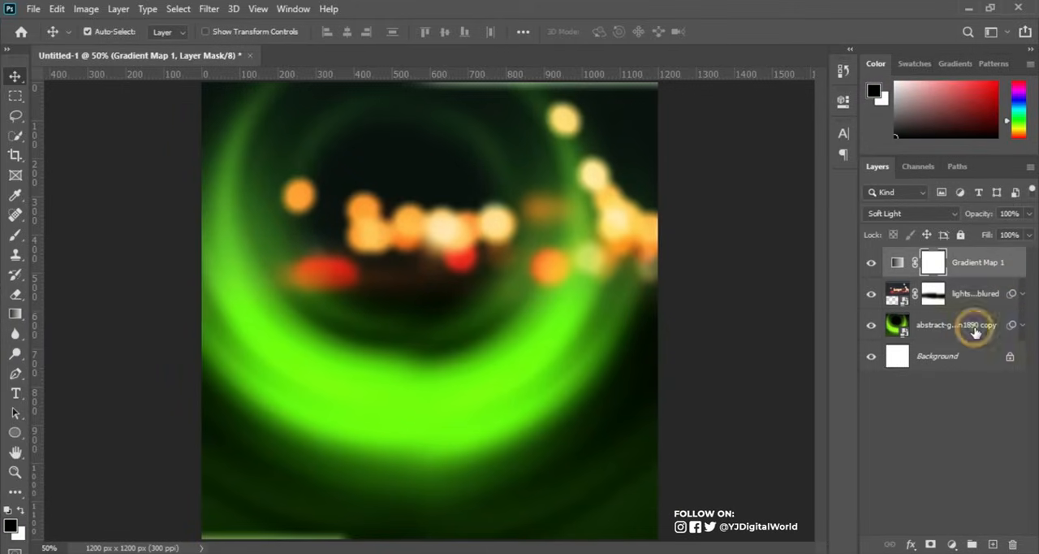
key("ctrl+g")
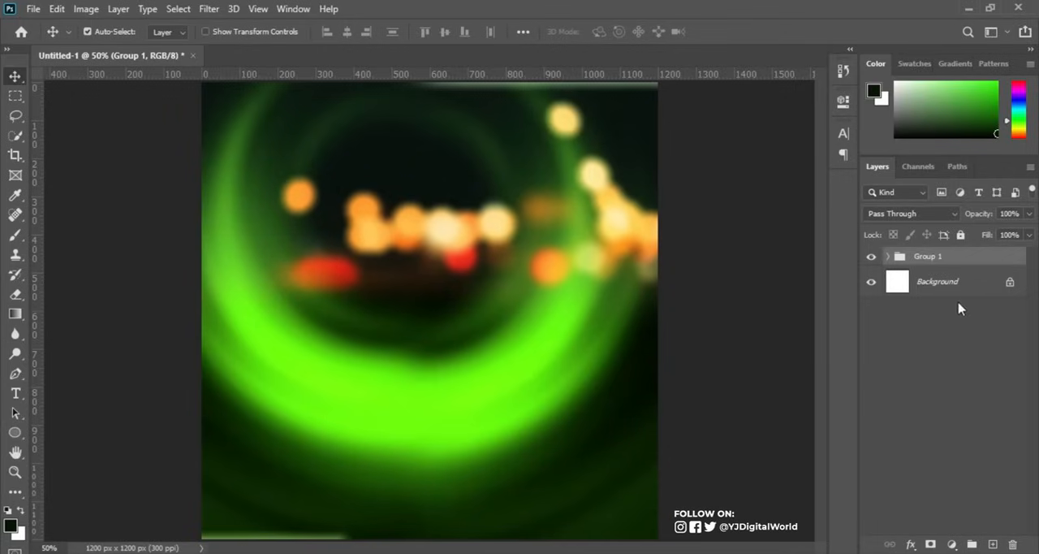
double_click(918, 256)
type("BG")
key("Return")
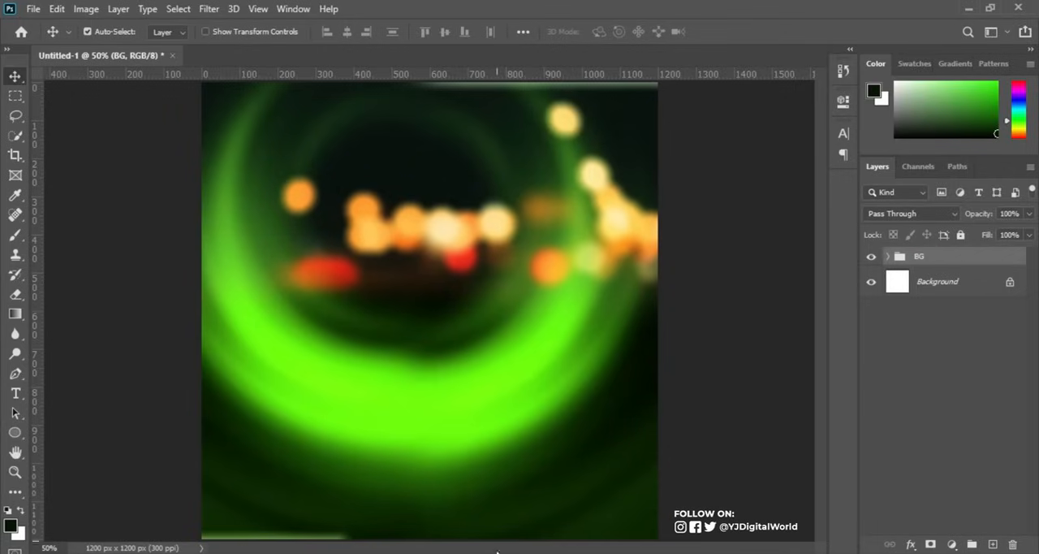
Place the Avocado Green Women Suits cut-out from the PARTY folder, scaled to 39.88% and standing in the middle of the flyer.
key("alt+Tab")
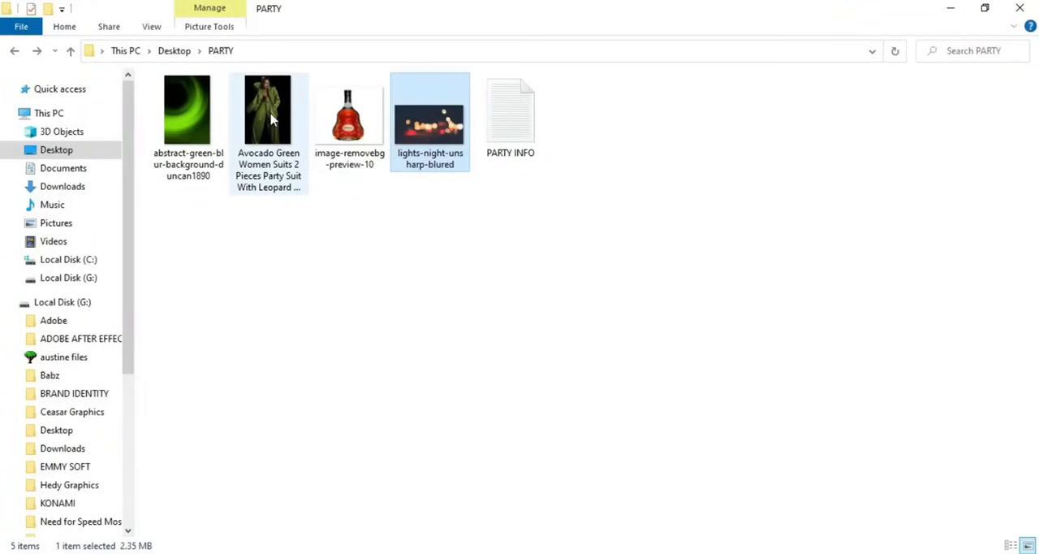
left_click_drag(297, 146, 487, 490)
left_click_drag(582, 222, 715, 108)
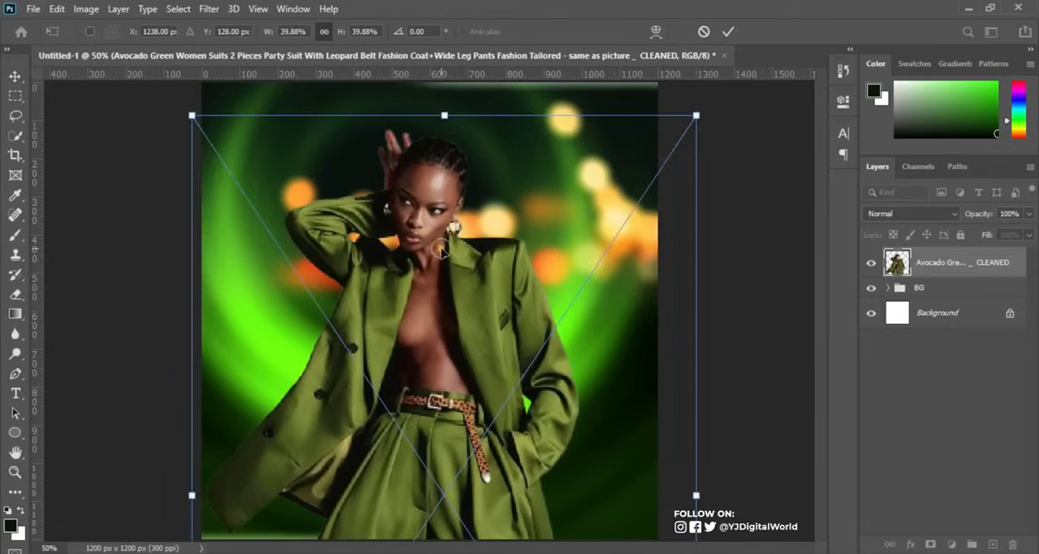
key("Return")
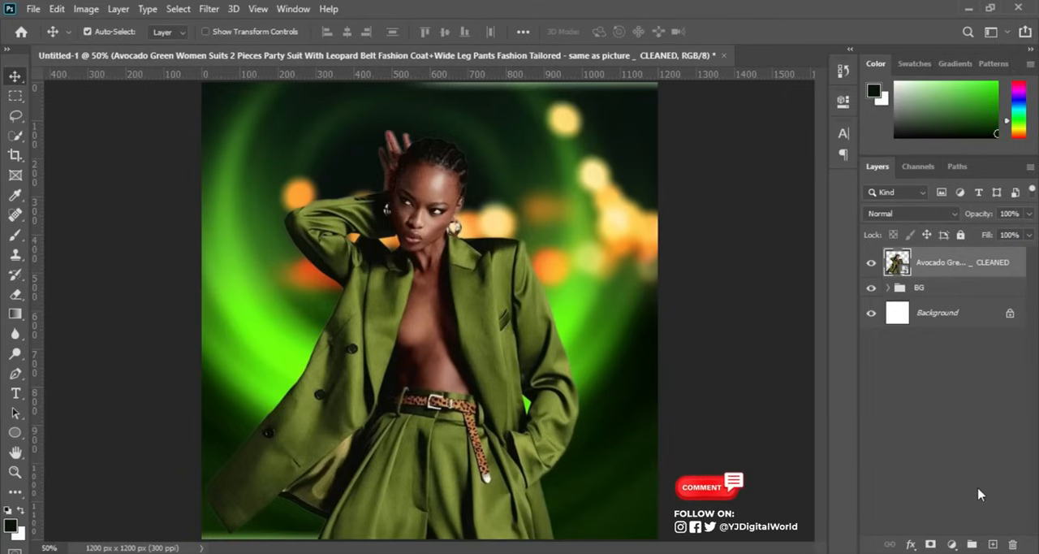
Add a Curves adjustment clipped to the woman's layer and raise the RGB midtones slightly to brighten her.
left_click(952, 543)
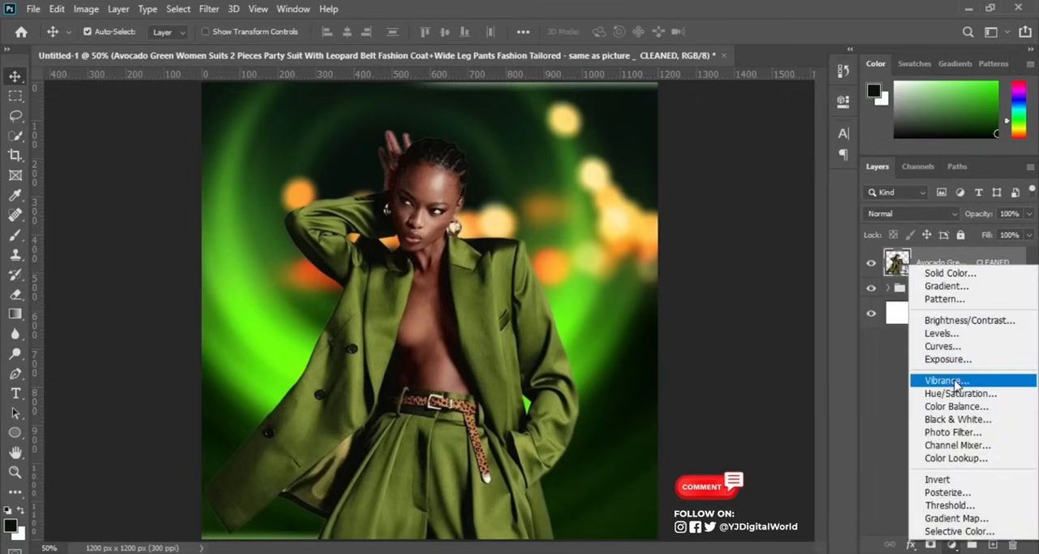
left_click(942, 346)
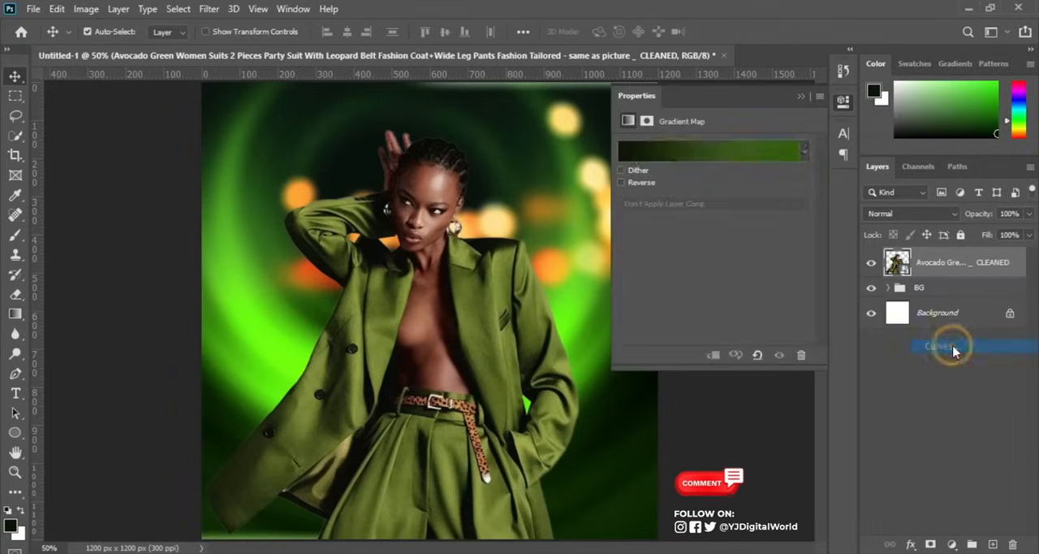
left_click_drag(705, 280, 706, 263)
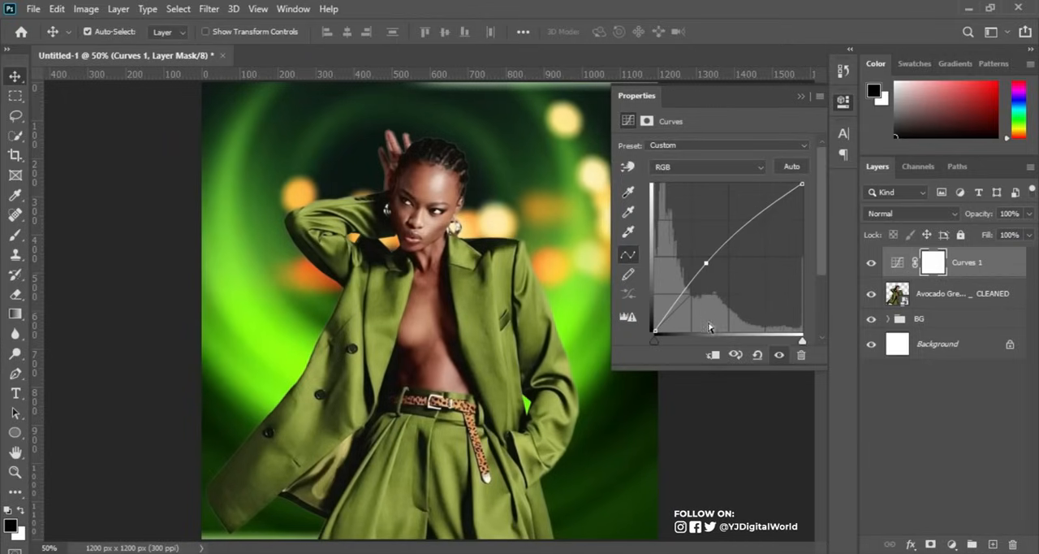
left_click(713, 357)
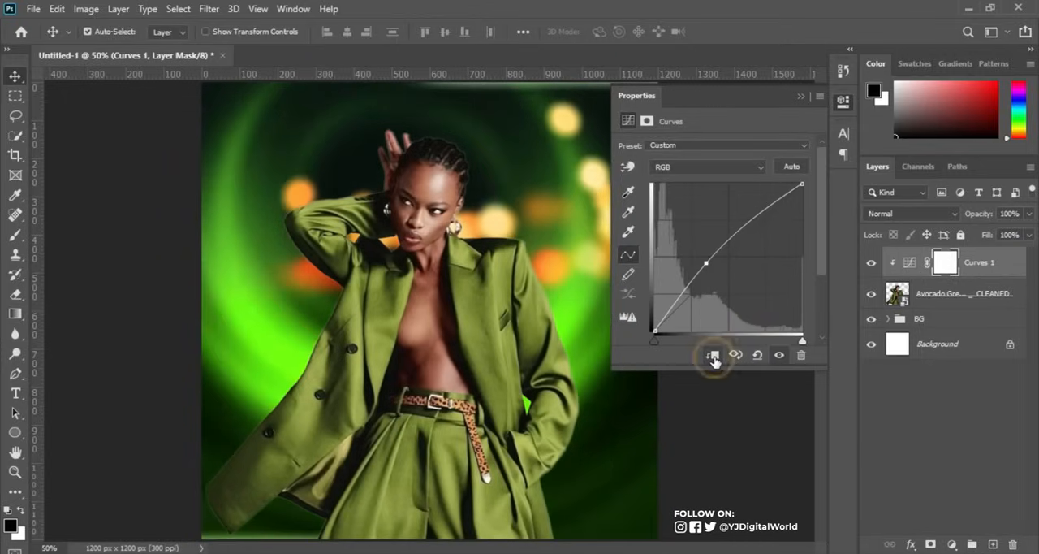
mouse_move(705, 270)
left_mouse_down()
mouse_move(696, 233)
mouse_move(715, 274)
mouse_move(711, 265)
left_mouse_up()
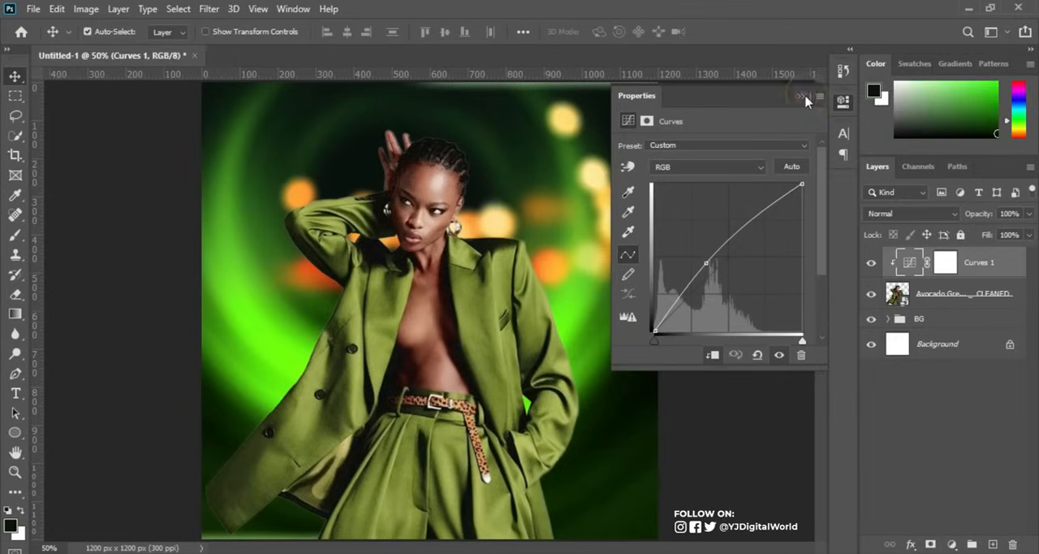
left_click(802, 95)
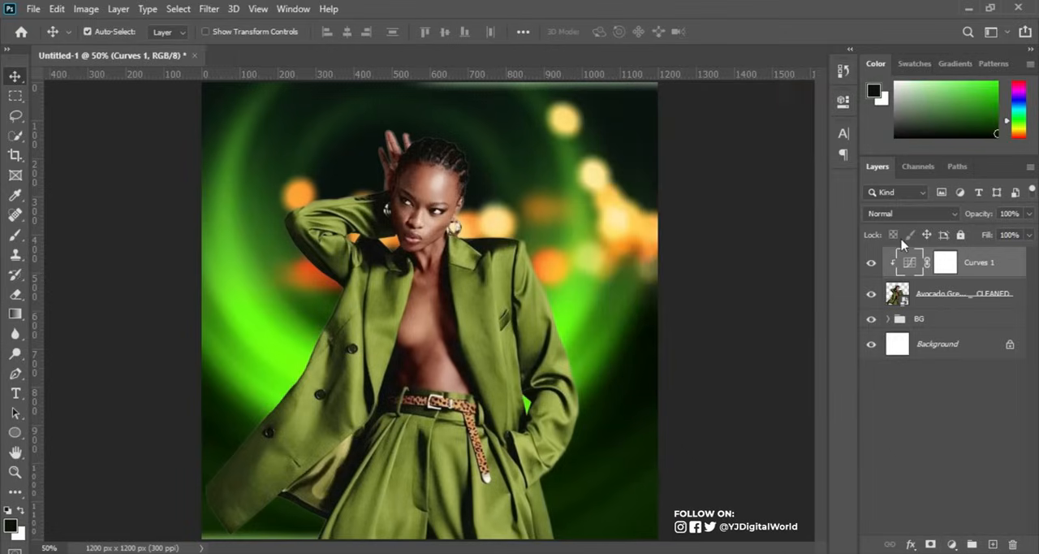
Add a Selective Color adjustment clipped to the woman's layer and set the Greens' Cyan to -100%.
left_click(951, 544)
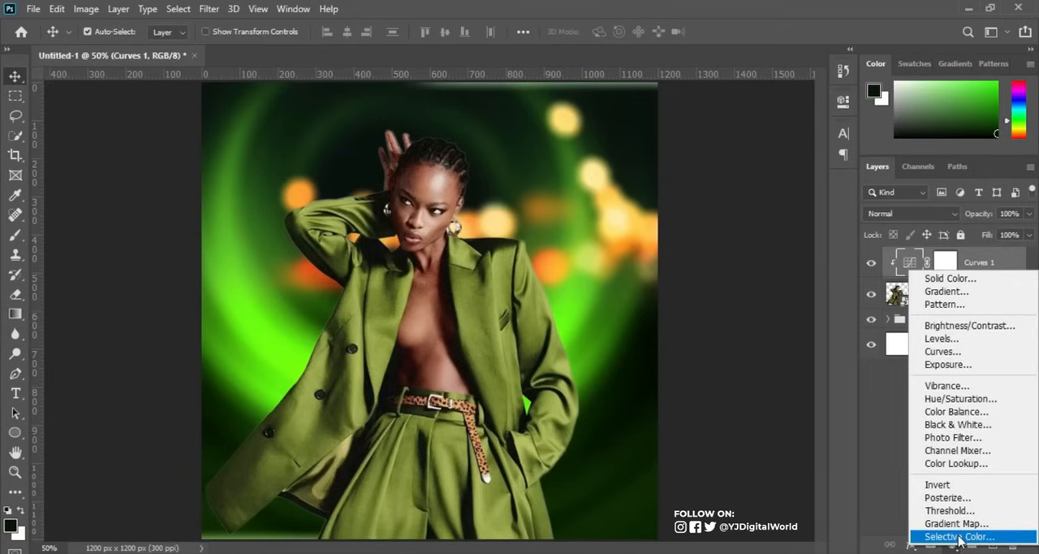
left_click(960, 536)
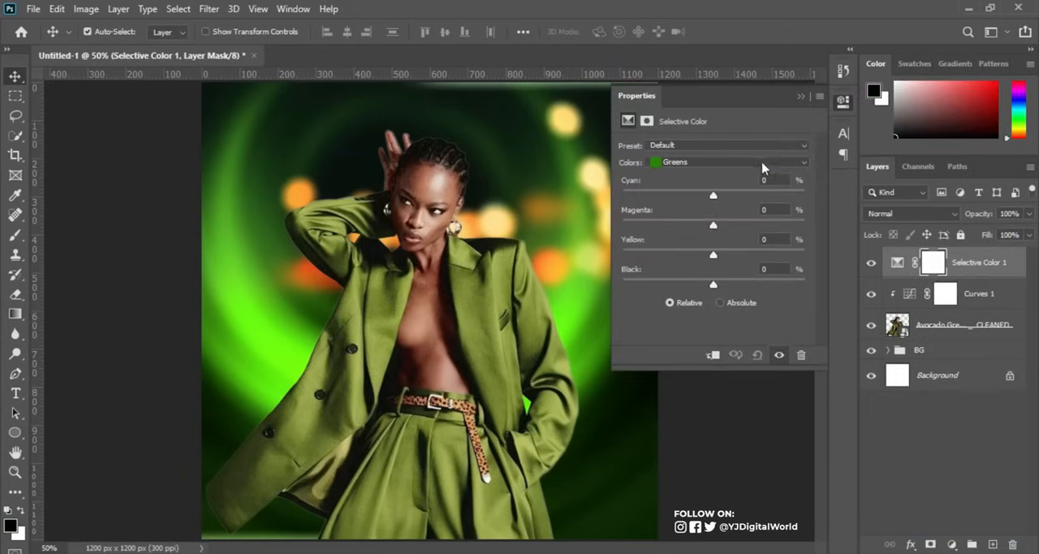
left_click(763, 168)
left_click(747, 199)
left_click_drag(713, 198, 622, 199)
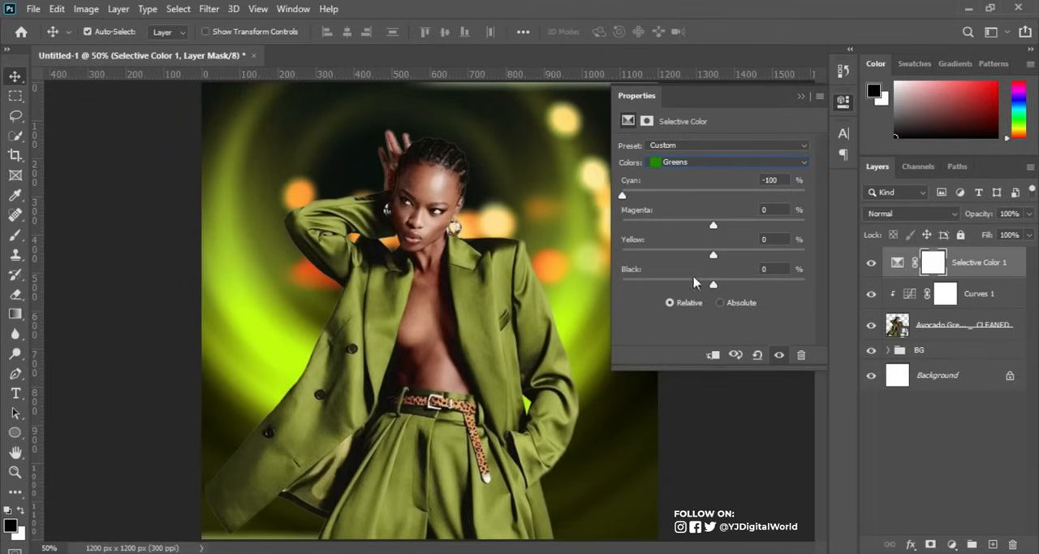
left_click(713, 356)
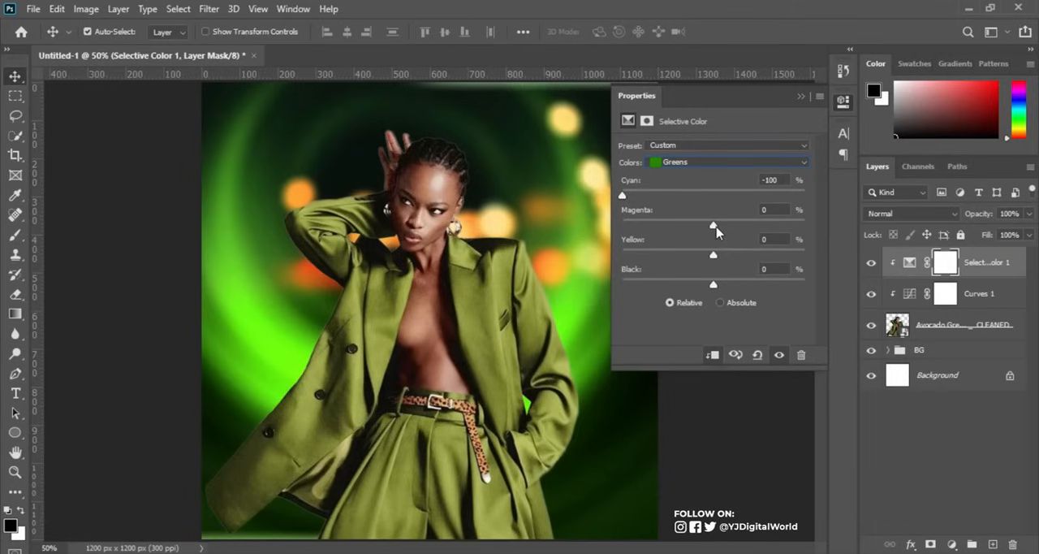
Set the Greens to Cyan +100, Magenta -100, Yellow +93 and Black +8, and compare the image with and without the adjustment.
left_click_drag(714, 231, 622, 234)
left_click_drag(620, 197, 814, 211)
left_click_drag(714, 255, 800, 264)
mouse_move(715, 286)
left_mouse_down()
mouse_move(734, 285)
mouse_move(724, 289)
left_mouse_up()
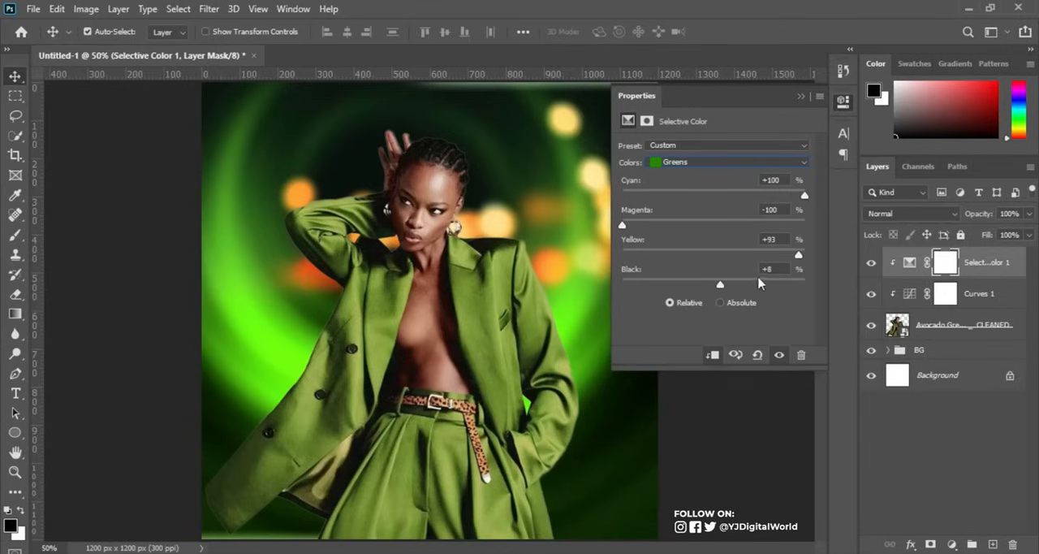
left_click(870, 264)
left_click(870, 264)
left_click(870, 264)
left_click(870, 264)
left_click(871, 264)
left_click(870, 264)
left_click(802, 99)
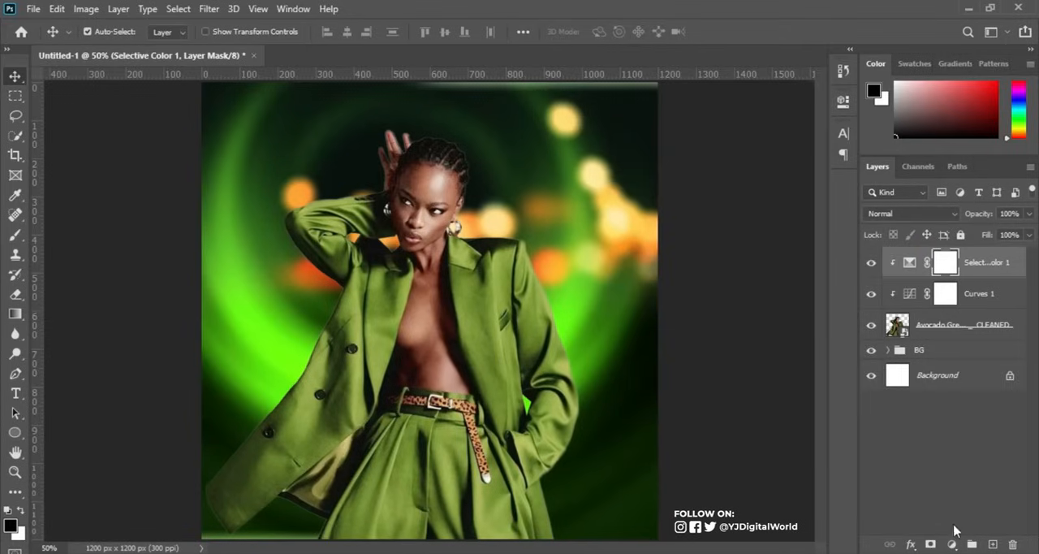
Add a Hue/Saturation adjustment clipped to the woman's layer and set its Saturation to +17.
left_click(951, 544)
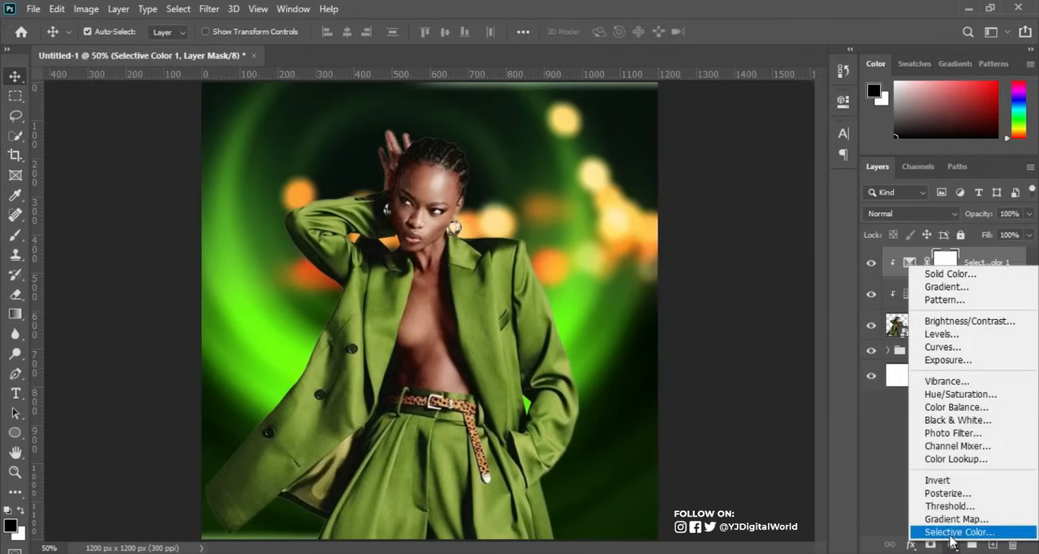
left_click(962, 396)
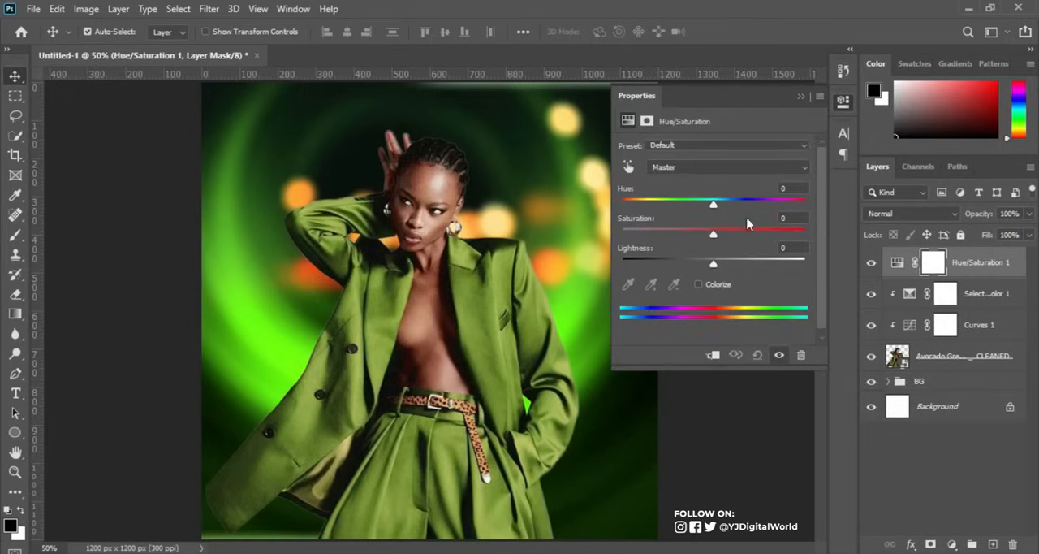
left_click(713, 355)
left_click_drag(714, 235, 730, 237)
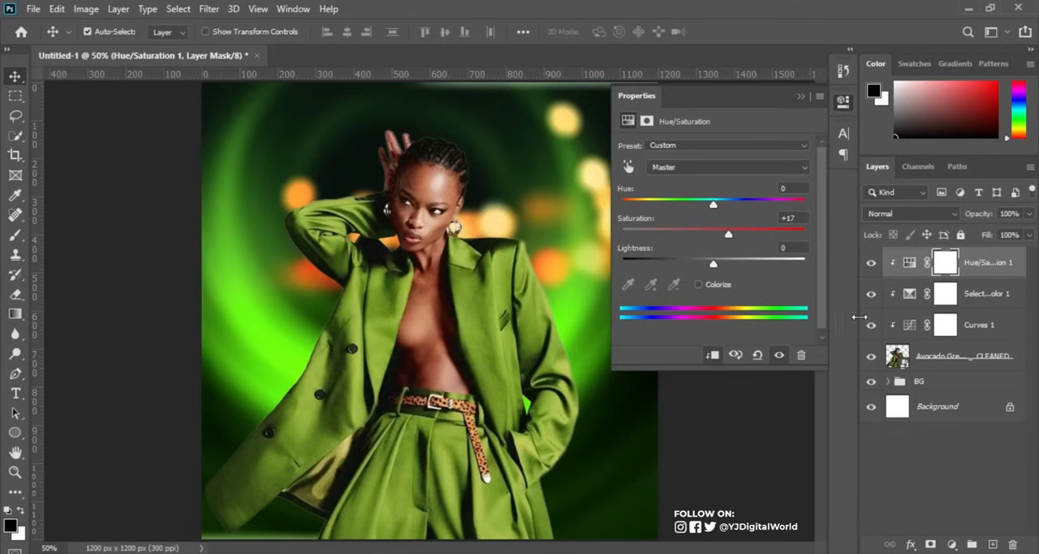
Add a Curves adjustment directly above the woman's layer, clipped to it, and raise its Green channel midtones slightly.
left_click(982, 331)
left_click(966, 355)
left_click(951, 544)
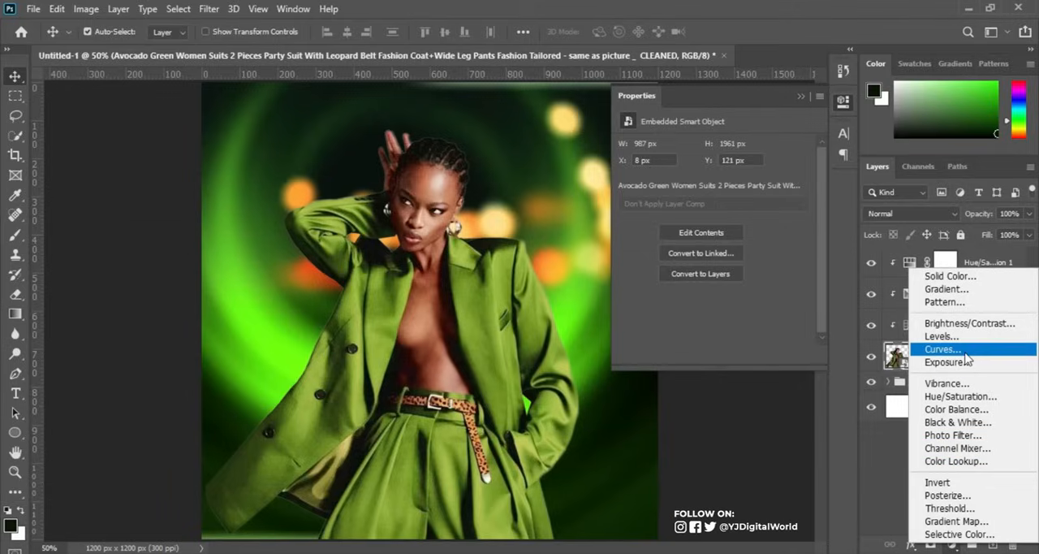
left_click(966, 354)
left_click(728, 167)
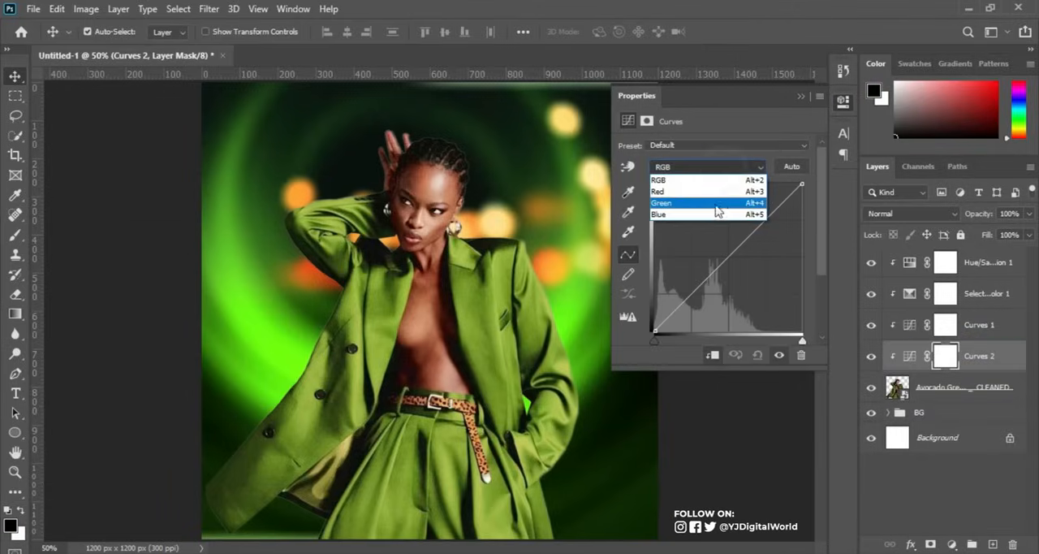
left_click(722, 203)
left_click(725, 259)
left_click_drag(725, 258, 721, 255)
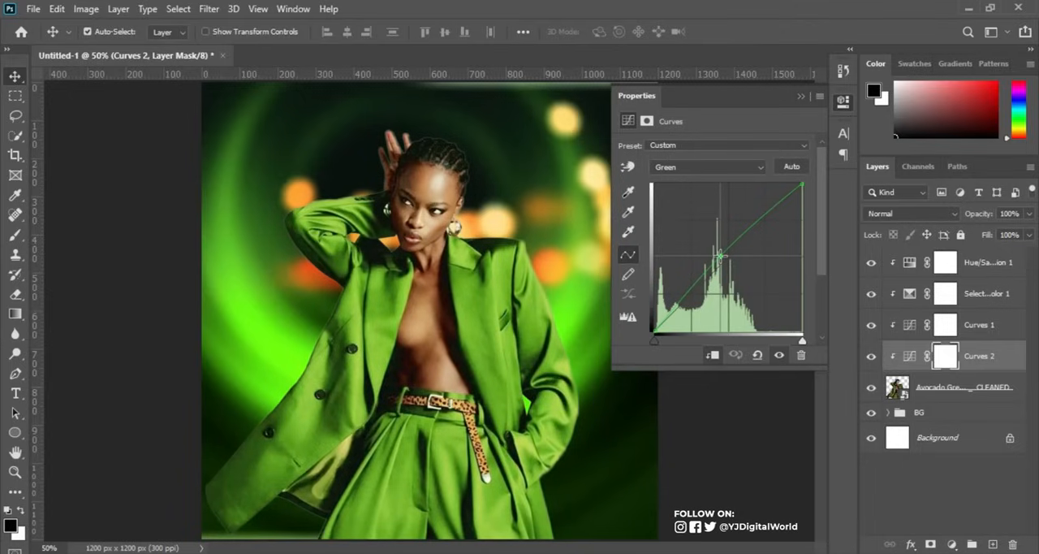
left_click_drag(718, 255, 718, 254)
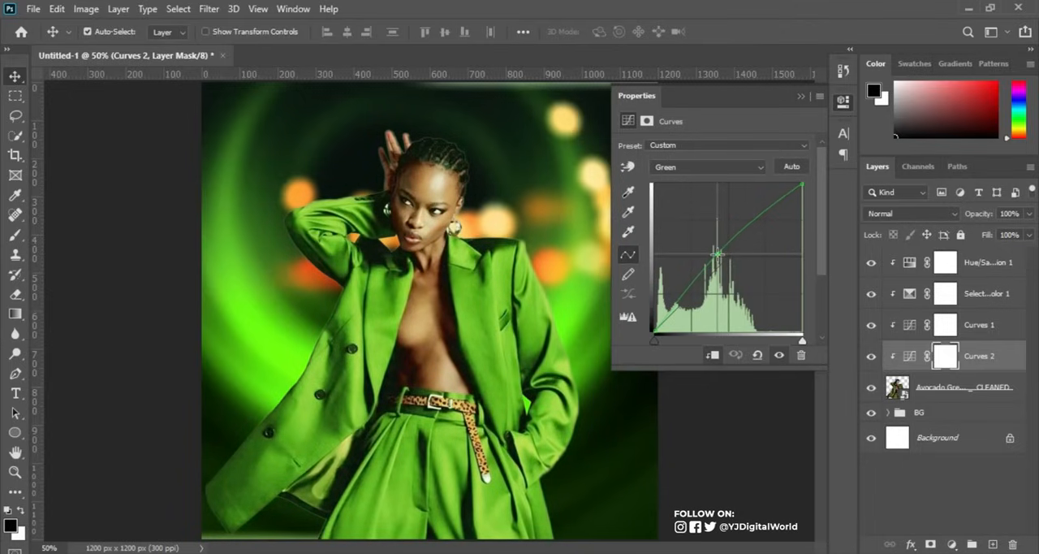
left_click_drag(718, 254, 719, 256)
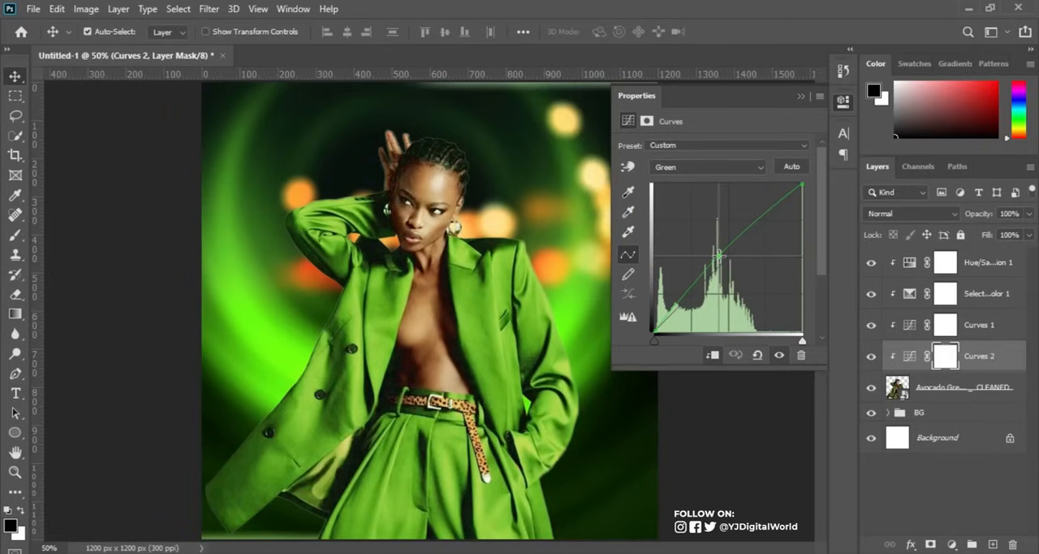
left_click_drag(719, 256, 718, 255)
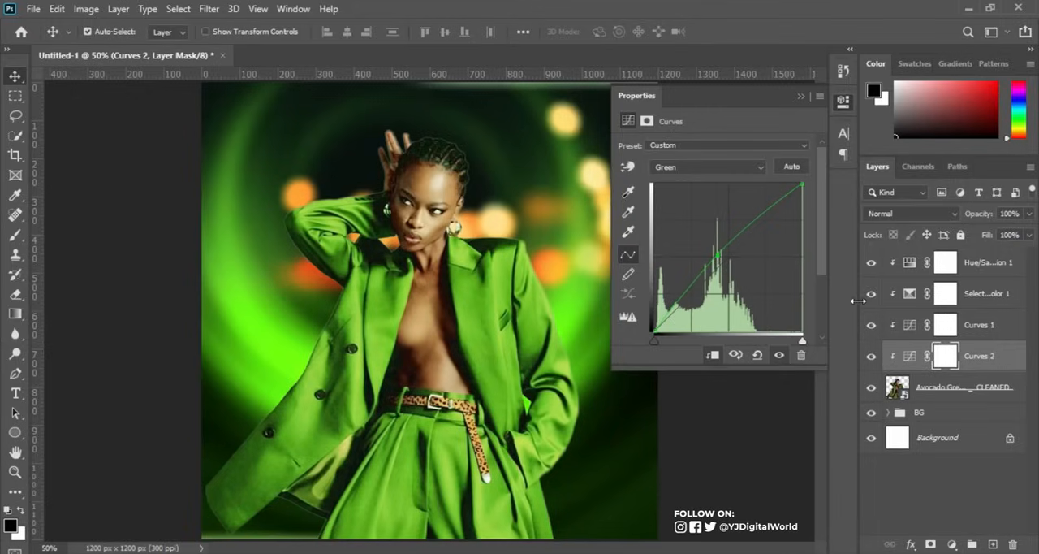
left_click(800, 97)
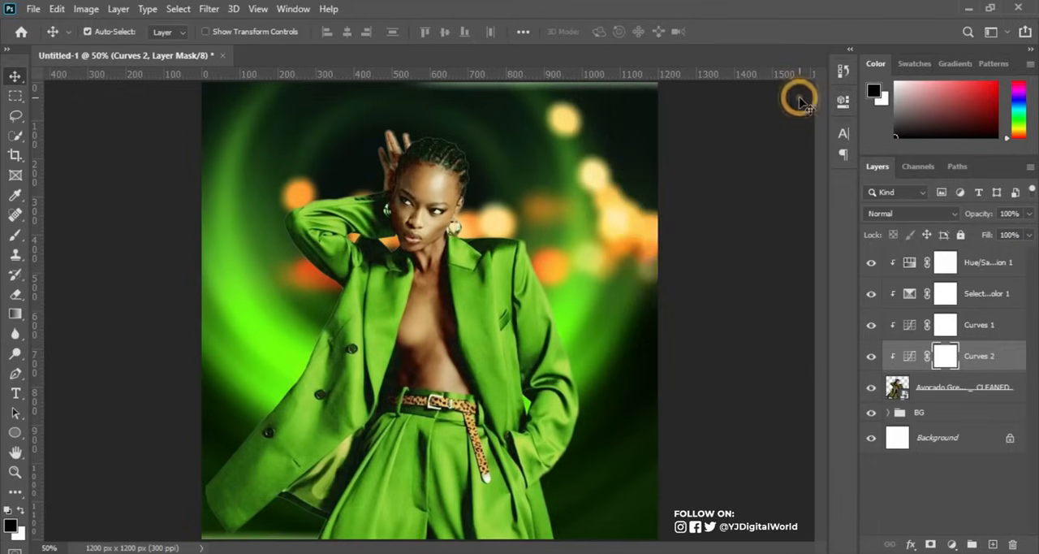
Mask the new Curves adjustment off the woman's hair, face and bare torso using a soft 90 px black brush.
left_click(15, 236)
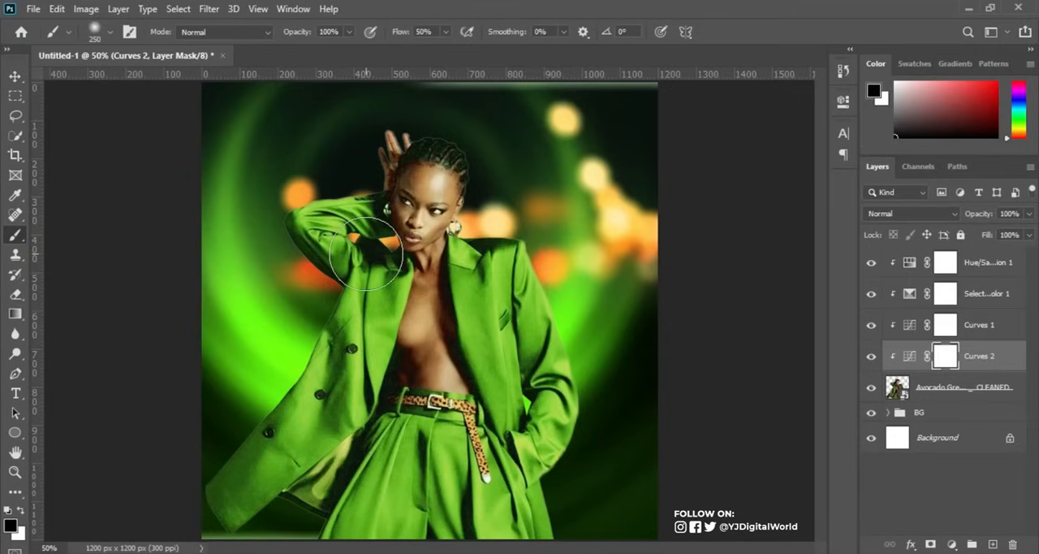
key("bracketleft")
key("bracketleft")
key("bracketleft")
key("bracketleft")
key("bracketleft")
key("bracketleft")
left_click(445, 155)
mouse_move(434, 156)
left_mouse_down()
mouse_move(455, 159)
mouse_move(427, 139)
mouse_move(463, 161)
left_mouse_up()
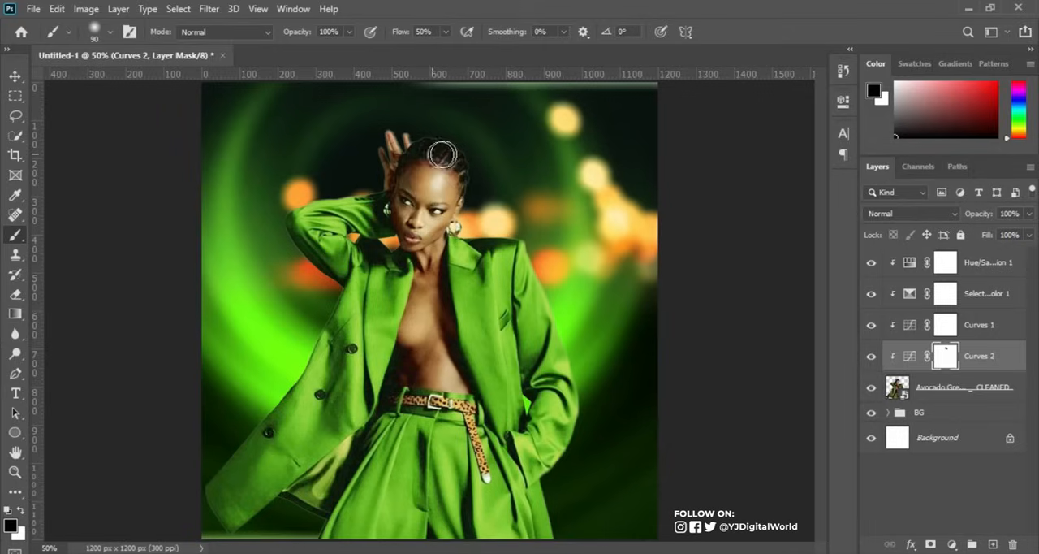
mouse_move(414, 162)
left_mouse_down()
mouse_move(460, 173)
mouse_move(424, 195)
left_mouse_up()
mouse_move(412, 196)
left_mouse_down()
mouse_move(410, 232)
mouse_move(432, 268)
mouse_move(428, 295)
mouse_move(456, 372)
mouse_move(420, 275)
mouse_move(421, 346)
mouse_move(403, 381)
mouse_move(457, 378)
mouse_move(452, 369)
left_mouse_up()
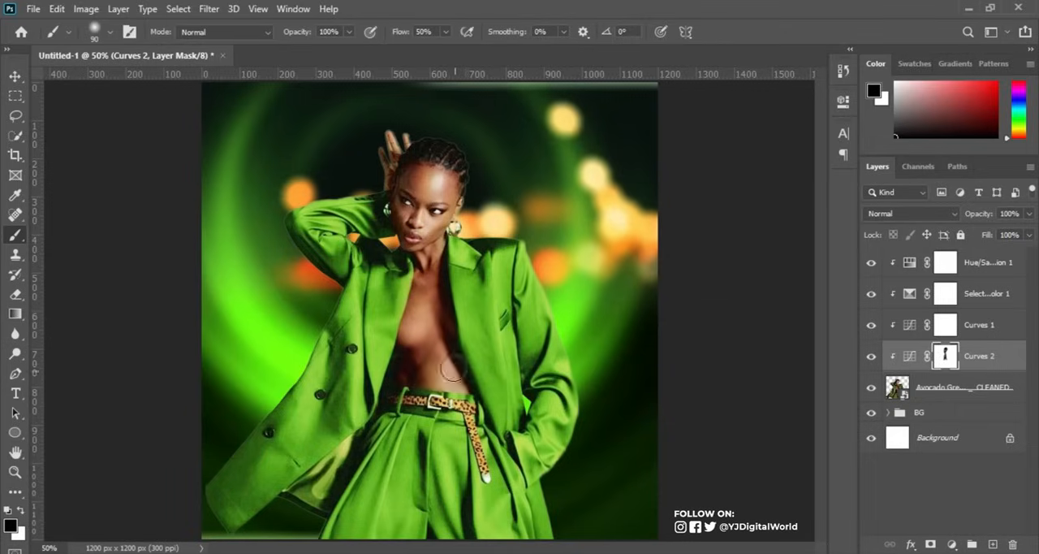
left_click_drag(434, 199, 432, 160)
left_click(14, 77)
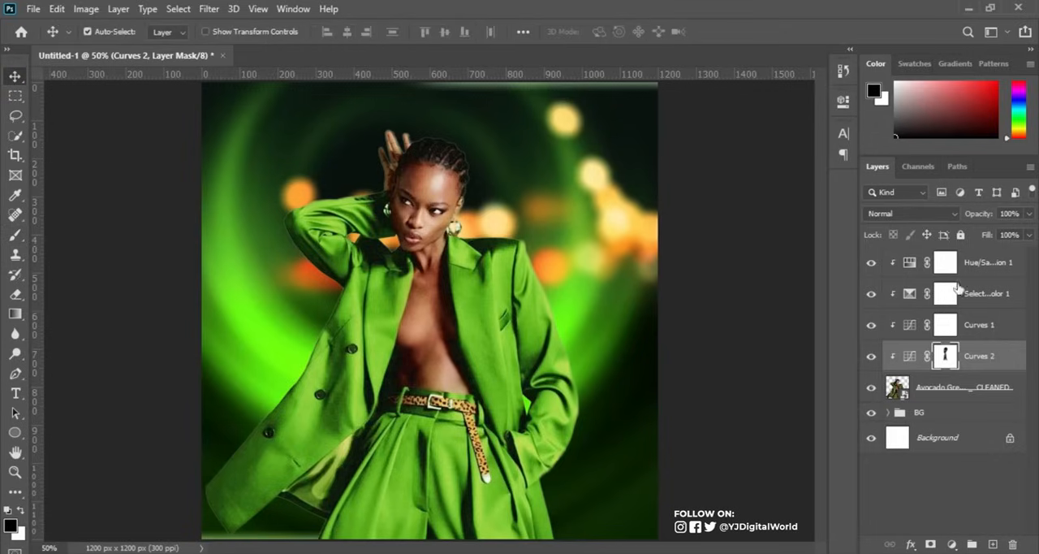
Group the woman's layer with her four clipped adjustments and name the group model.
left_click(995, 392)
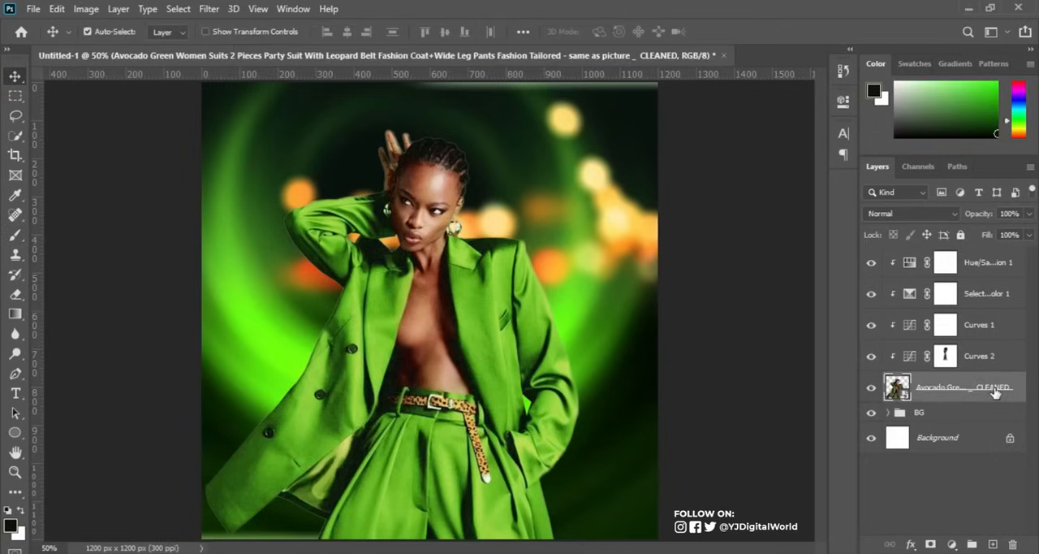
left_click(989, 266, "shift")
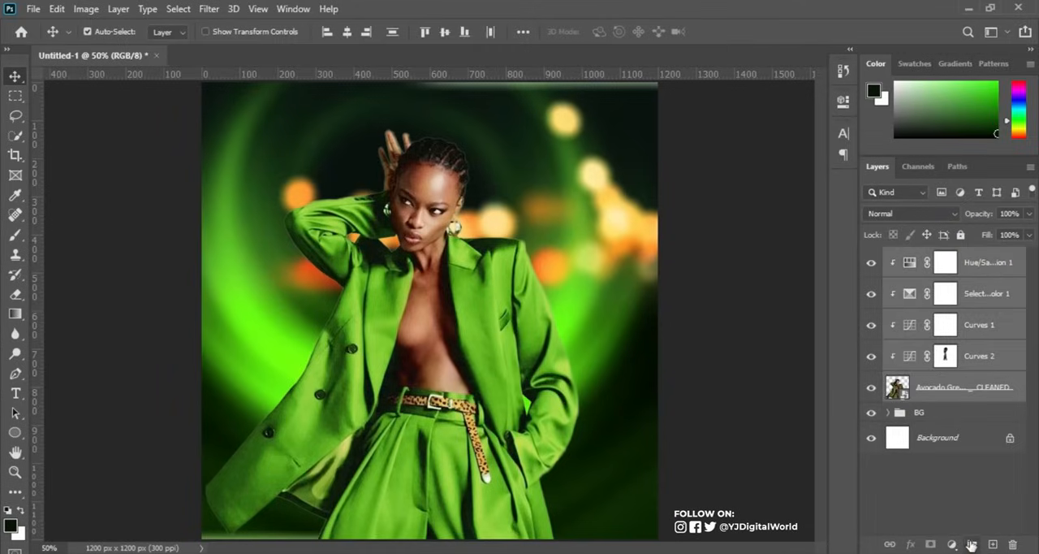
left_click(971, 544)
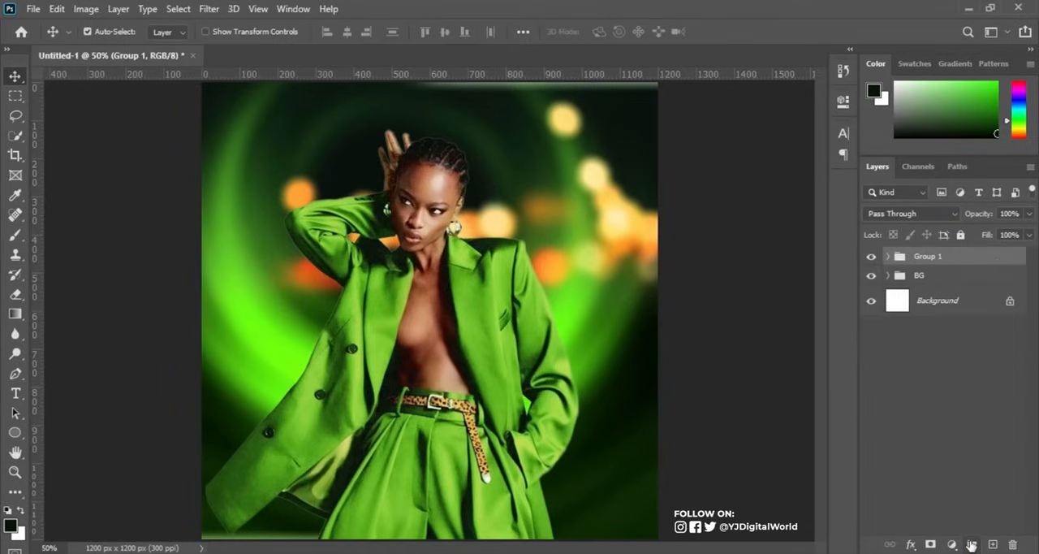
double_click(928, 257)
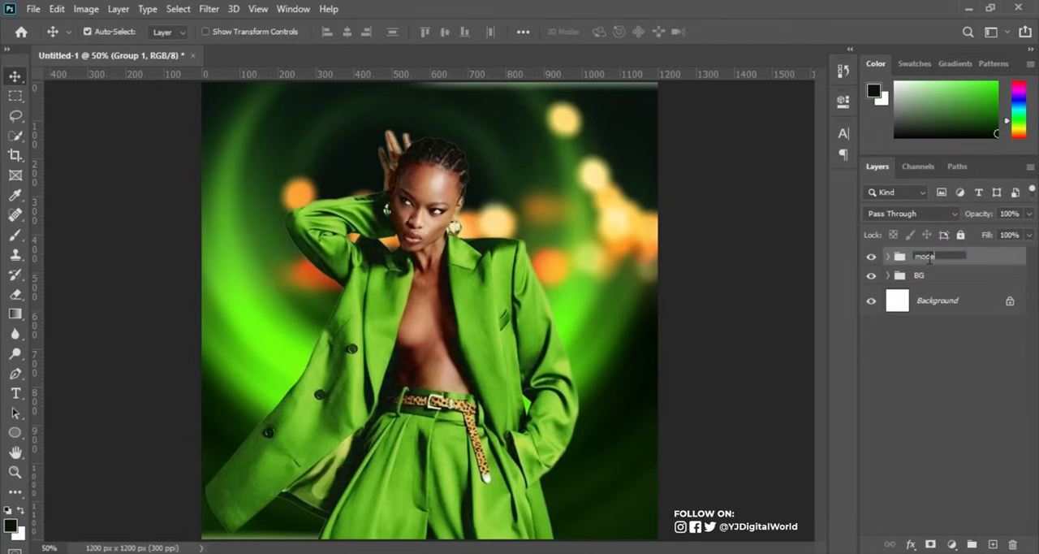
key("Return")
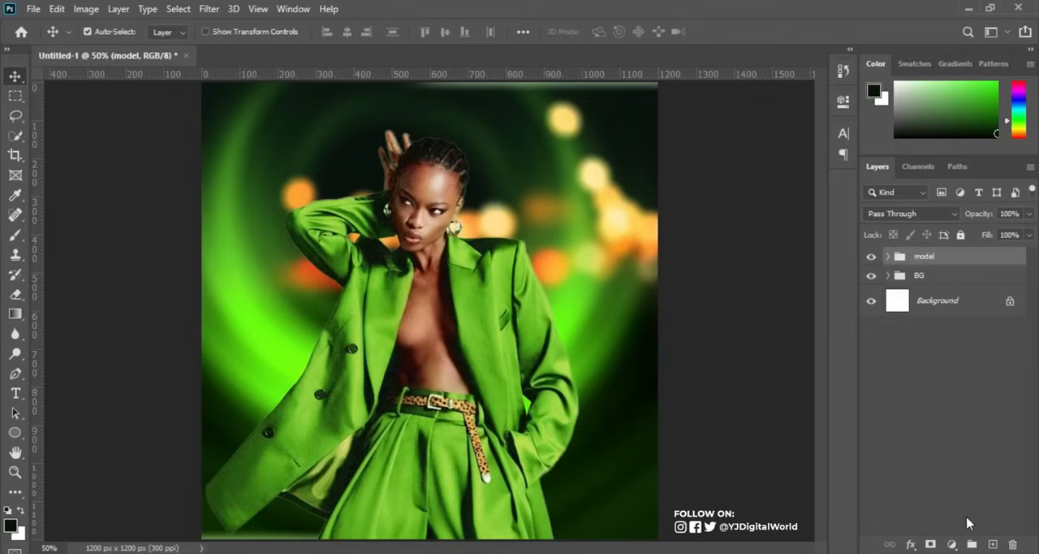
On a new layer above the model group, paint sampled dark green over the canvas's lower third with a soft 300 px brush.
left_click(994, 544)
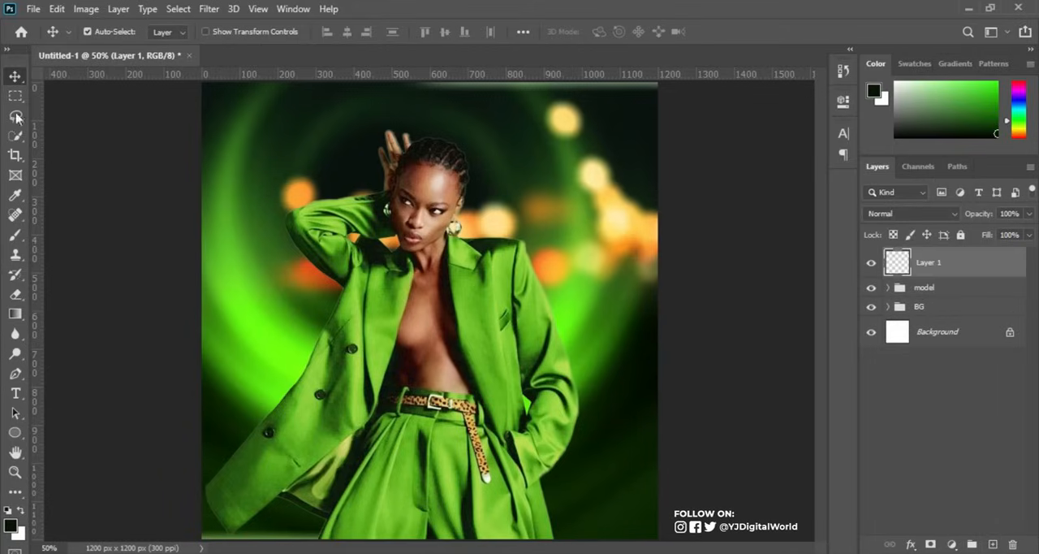
left_click(15, 235)
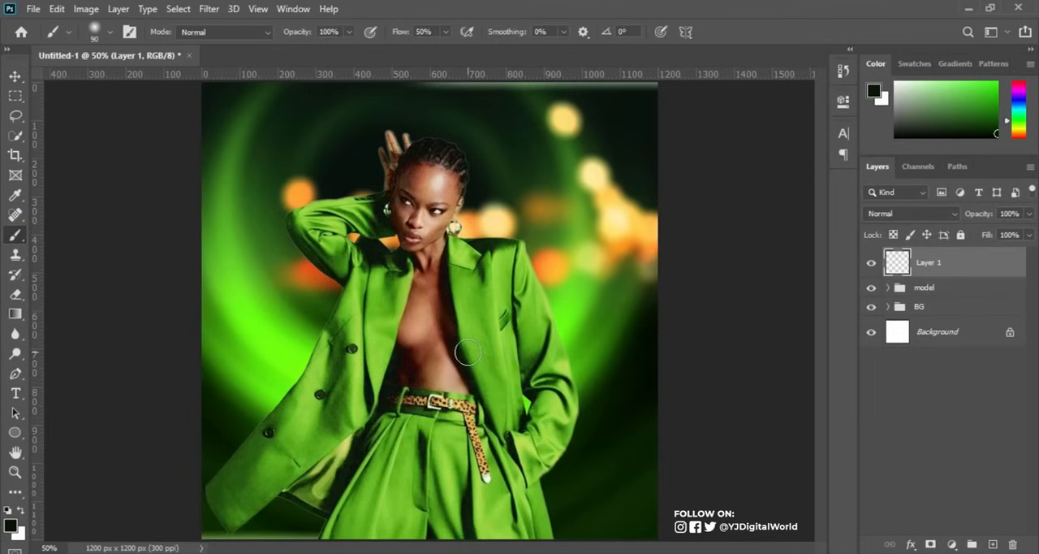
key("alt")
key("bracketright")
key("bracketright")
key("bracketright")
key("bracketright")
key("bracketright")
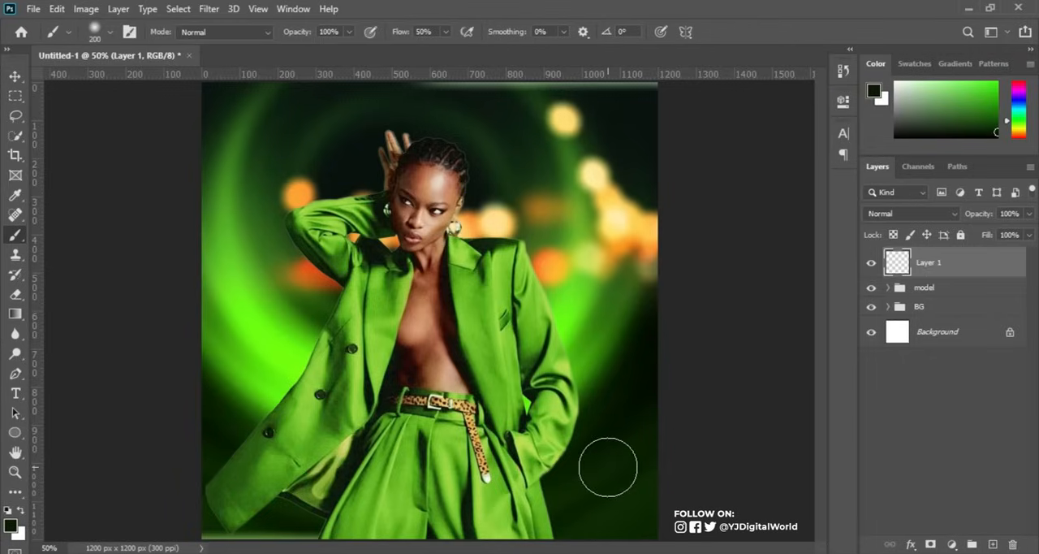
key("bracketright")
key("bracketright")
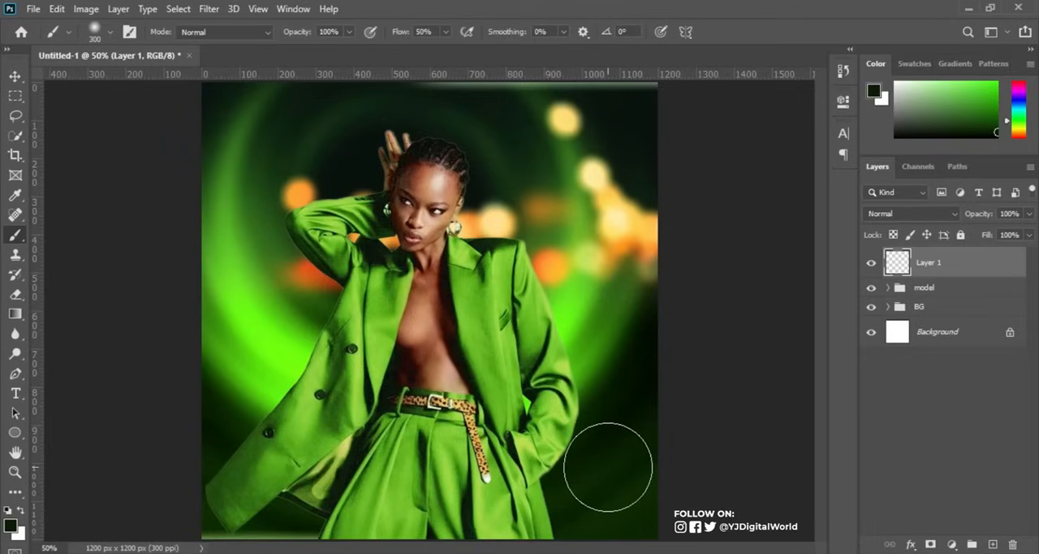
left_click_drag(641, 514, 439, 528)
left_click_drag(598, 524, 395, 536)
mouse_move(534, 519)
left_mouse_down()
mouse_move(216, 512)
mouse_move(415, 456)
left_mouse_up()
mouse_move(173, 487)
left_mouse_down()
mouse_move(352, 450)
mouse_move(435, 455)
left_mouse_up()
mouse_move(213, 495)
left_mouse_down()
mouse_move(382, 489)
mouse_move(221, 507)
mouse_move(615, 525)
mouse_move(678, 511)
mouse_move(597, 457)
left_mouse_up()
mouse_move(620, 457)
left_mouse_down()
mouse_move(469, 432)
mouse_move(577, 463)
left_mouse_up()
mouse_move(487, 437)
left_mouse_down()
mouse_move(181, 453)
mouse_move(366, 446)
left_mouse_up()
mouse_move(292, 415)
left_mouse_down()
mouse_move(163, 460)
mouse_move(231, 482)
mouse_move(295, 453)
left_mouse_up()
mouse_move(222, 496)
left_mouse_down()
mouse_move(642, 499)
mouse_move(476, 441)
mouse_move(691, 464)
left_mouse_up()
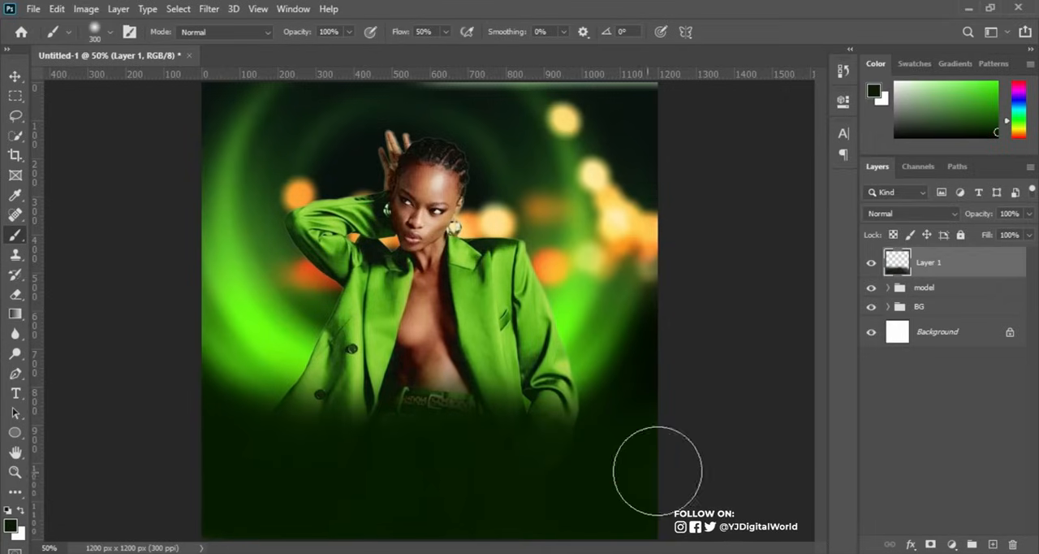
mouse_move(541, 436)
left_mouse_down()
mouse_move(712, 420)
mouse_move(673, 440)
mouse_move(629, 510)
mouse_move(653, 510)
mouse_move(687, 467)
left_mouse_up()
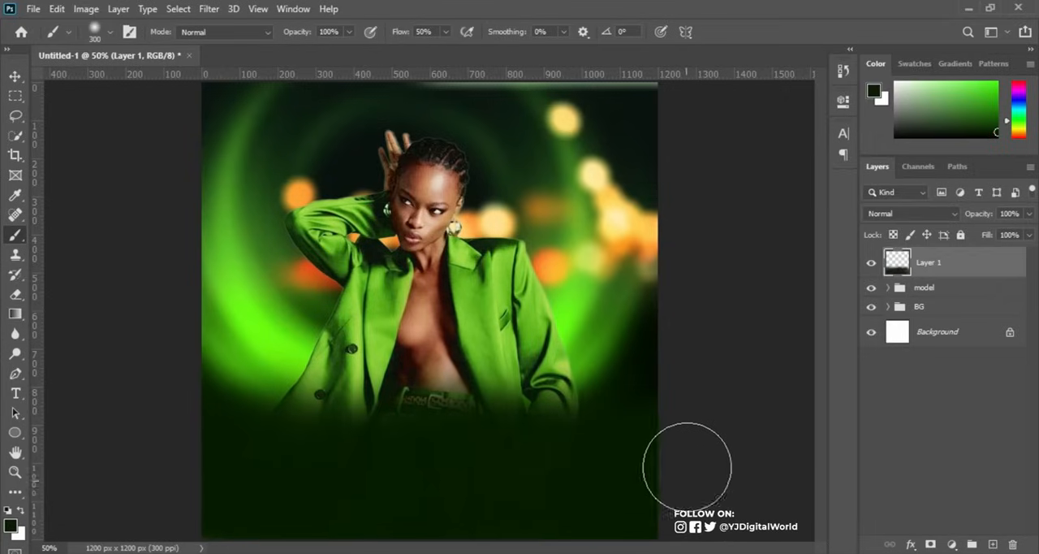
left_click(16, 77)
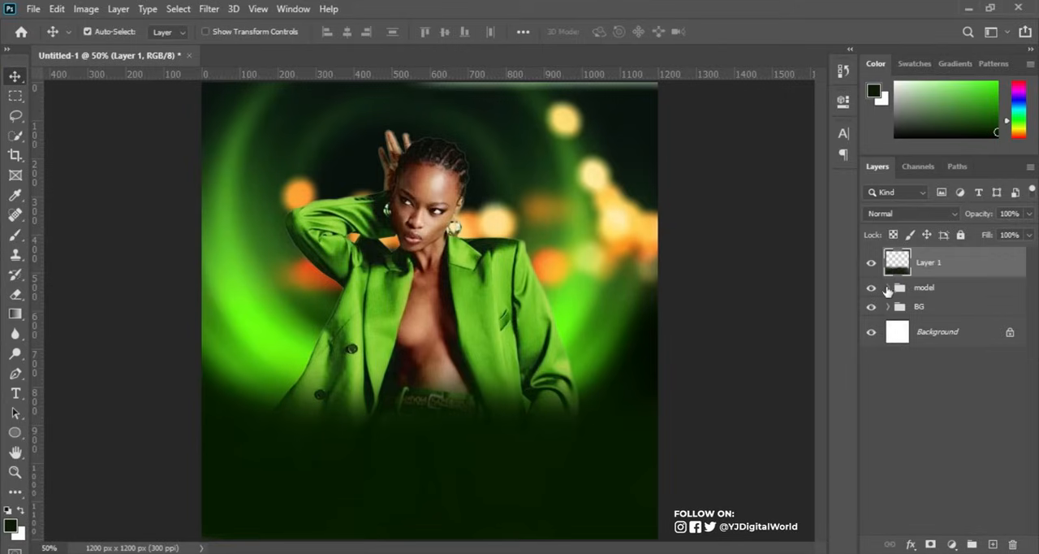
Shift the abstract green background layer in the BG group slightly up and to the right.
left_click(889, 289)
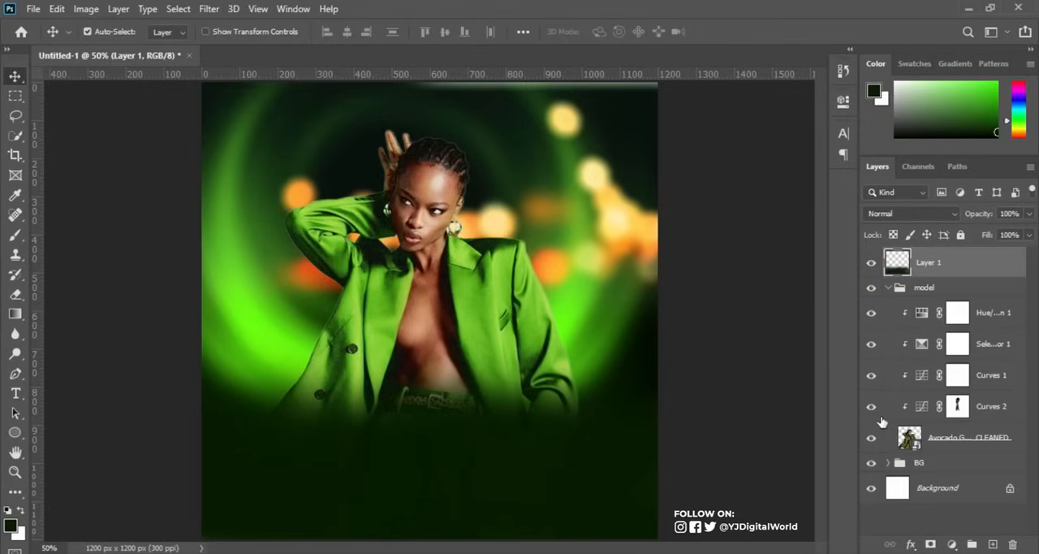
left_click(889, 288)
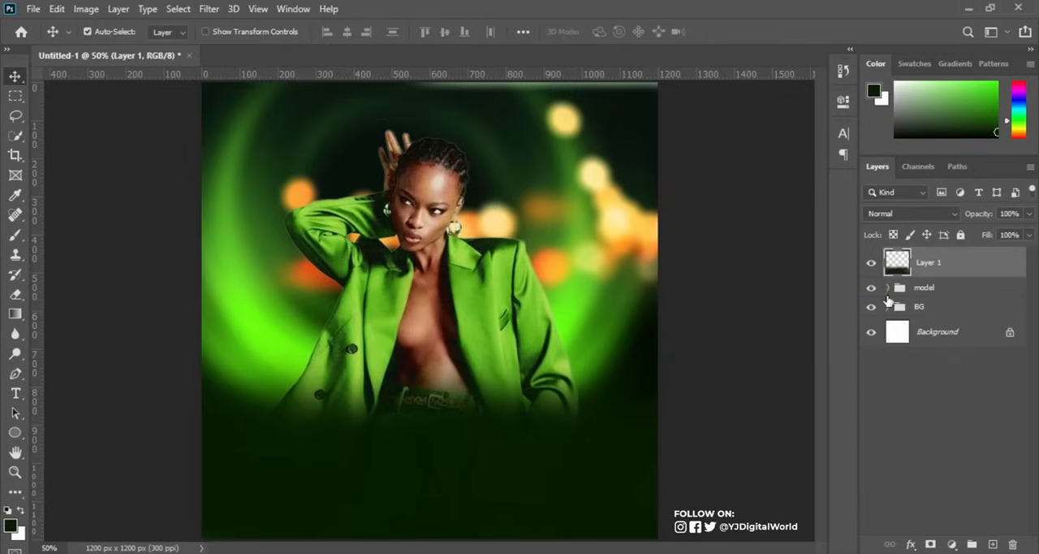
left_click(889, 306)
left_click(871, 359)
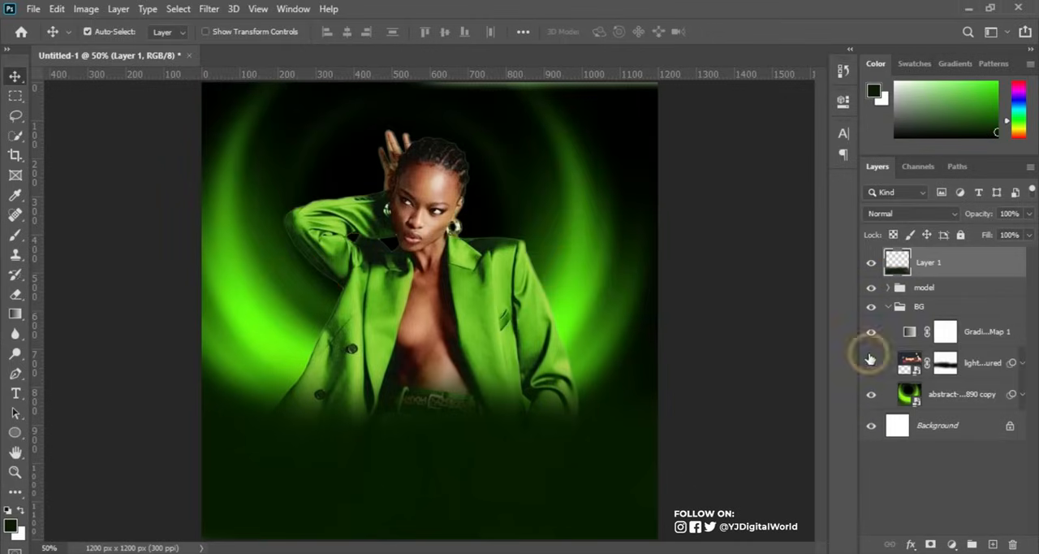
left_click(870, 359)
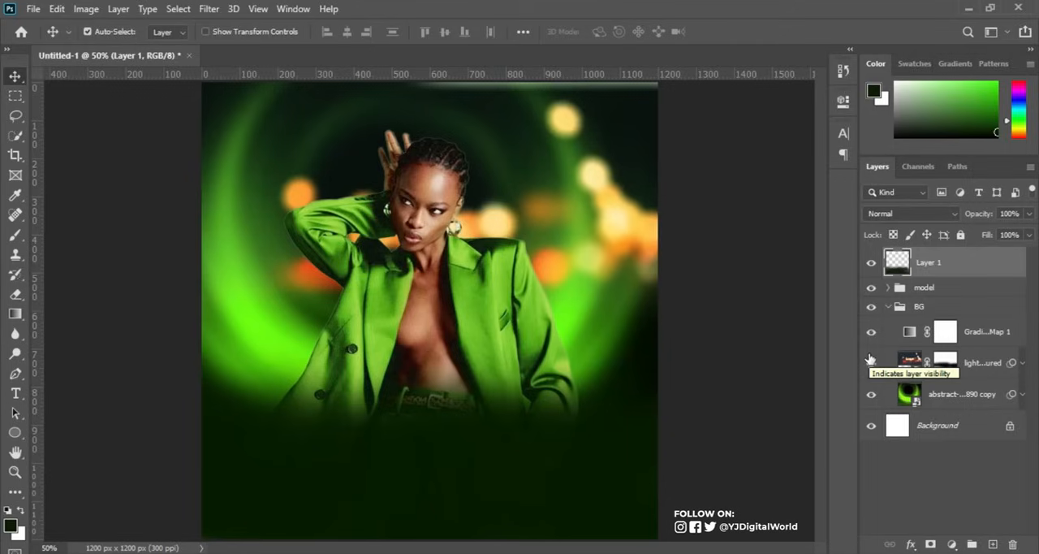
left_click(871, 394)
left_click(872, 394)
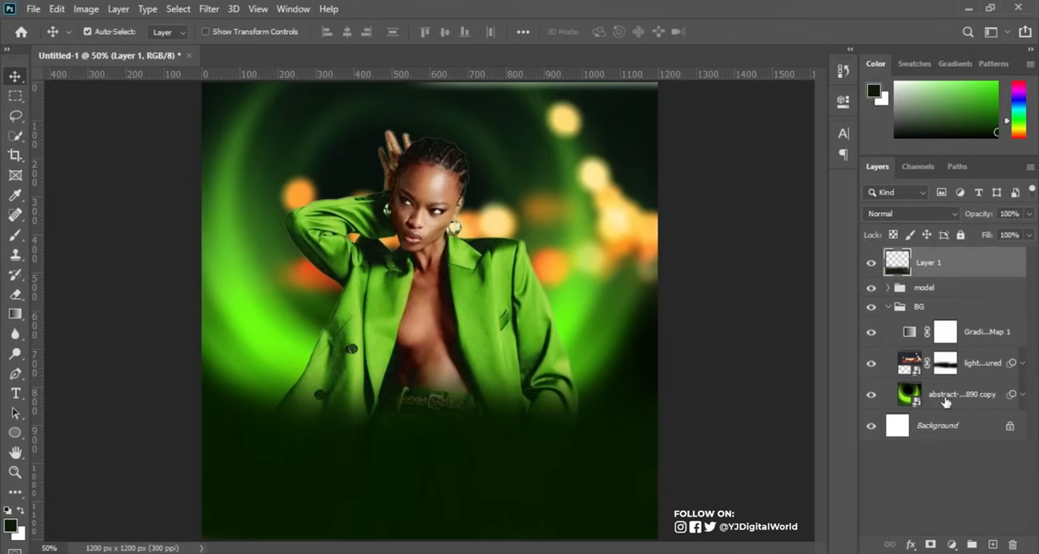
left_click(964, 394)
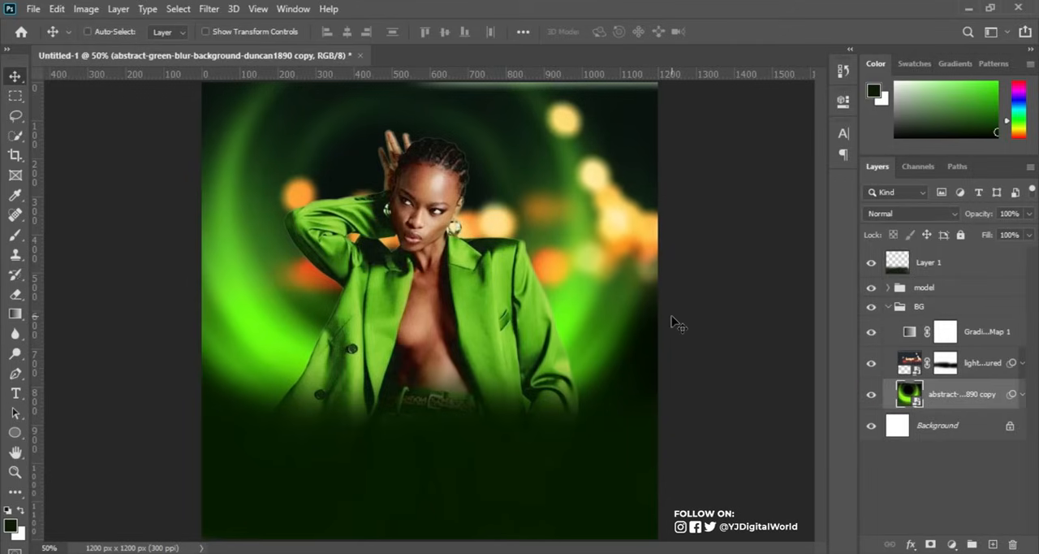
key("ctrl+t")
left_click_drag(610, 316, 622, 304)
key("Return")
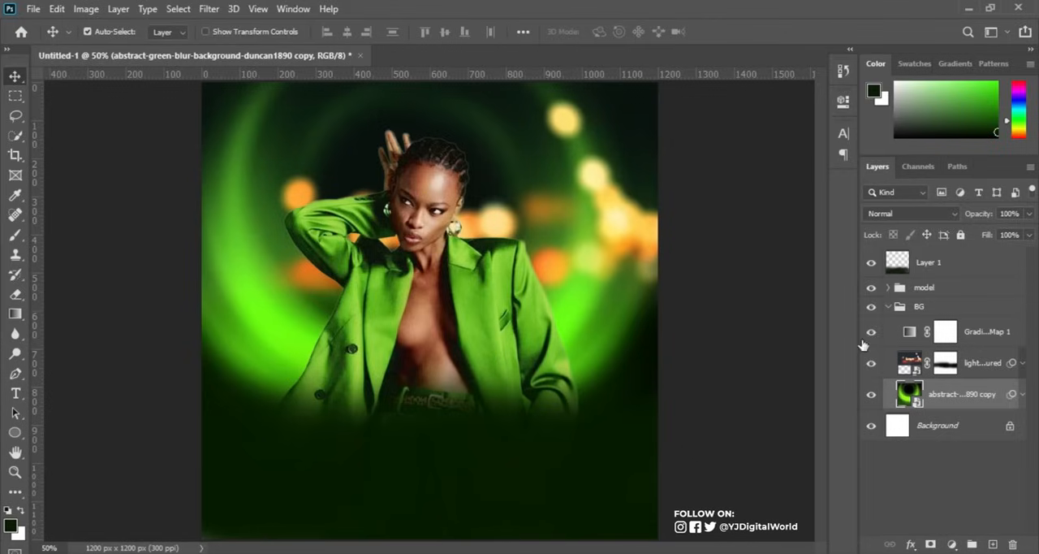
Move the blurred night-lights layer up, enlarge it slightly, and collapse the BG group.
left_click(1001, 372)
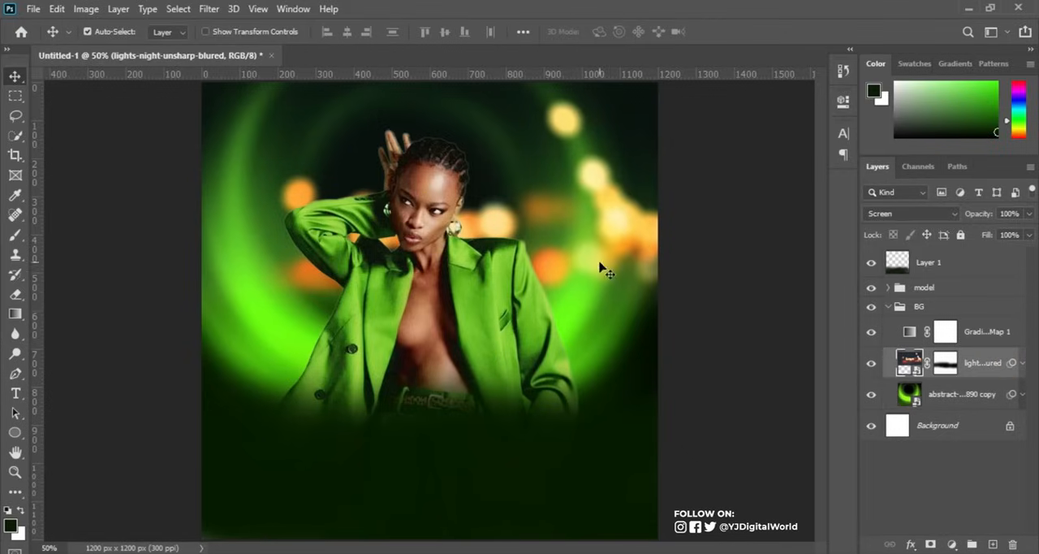
key("ctrl+t")
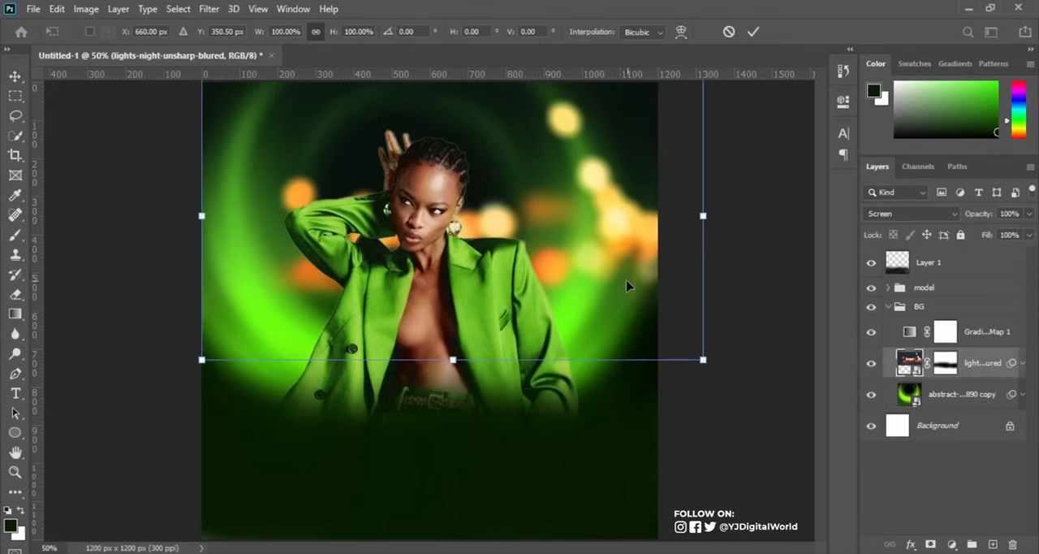
left_click_drag(490, 241, 479, 219)
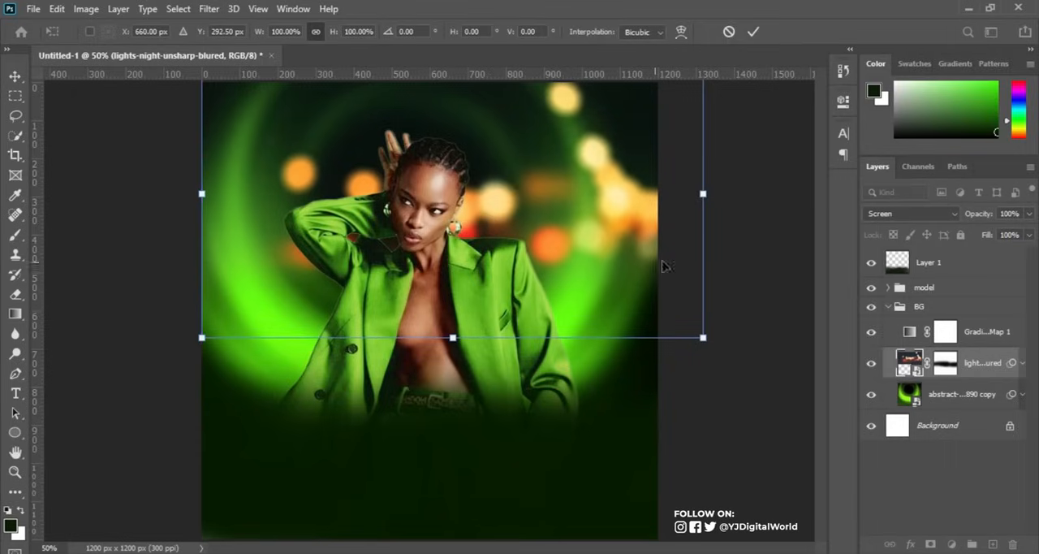
left_click_drag(703, 337, 724, 340)
mouse_move(647, 285)
left_mouse_down()
mouse_move(644, 273)
mouse_move(645, 283)
left_mouse_up()
key("Return")
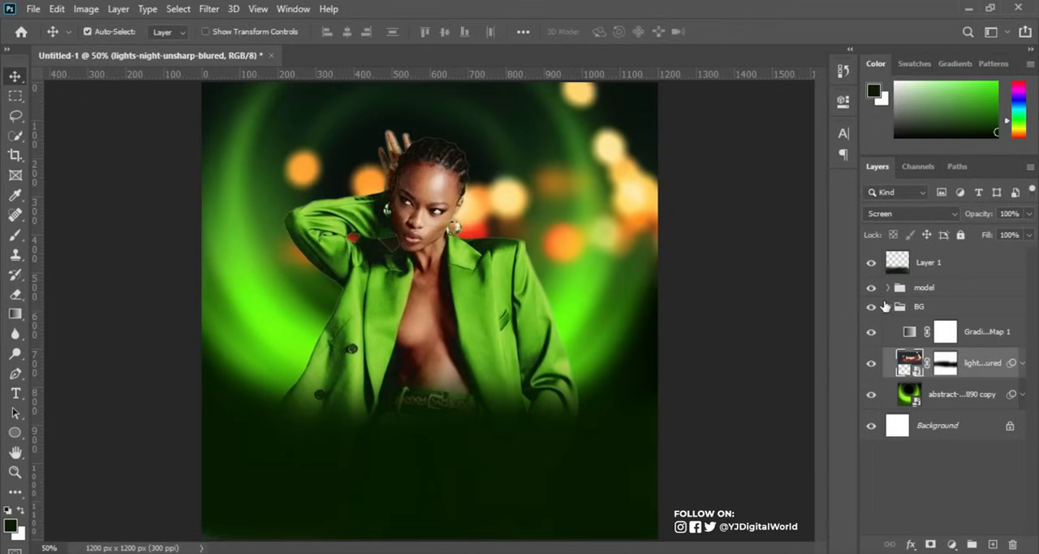
left_click(888, 306)
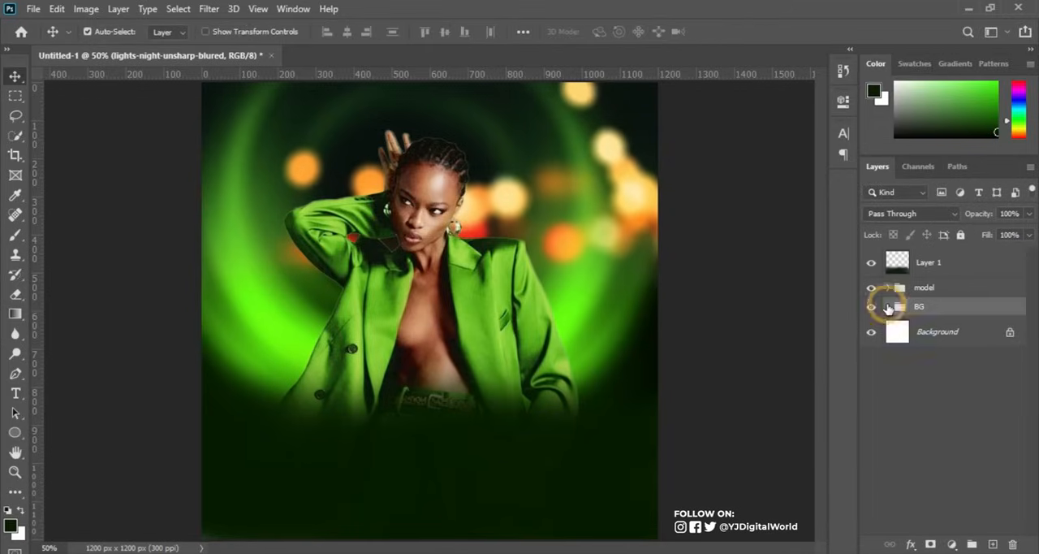
Copy FLAMESRECORDS ENTERTAINMENT PRESENTS from the PARTY INFO note into a new text layer above Layer 1, near the canvas's upper edge.
left_click(954, 265)
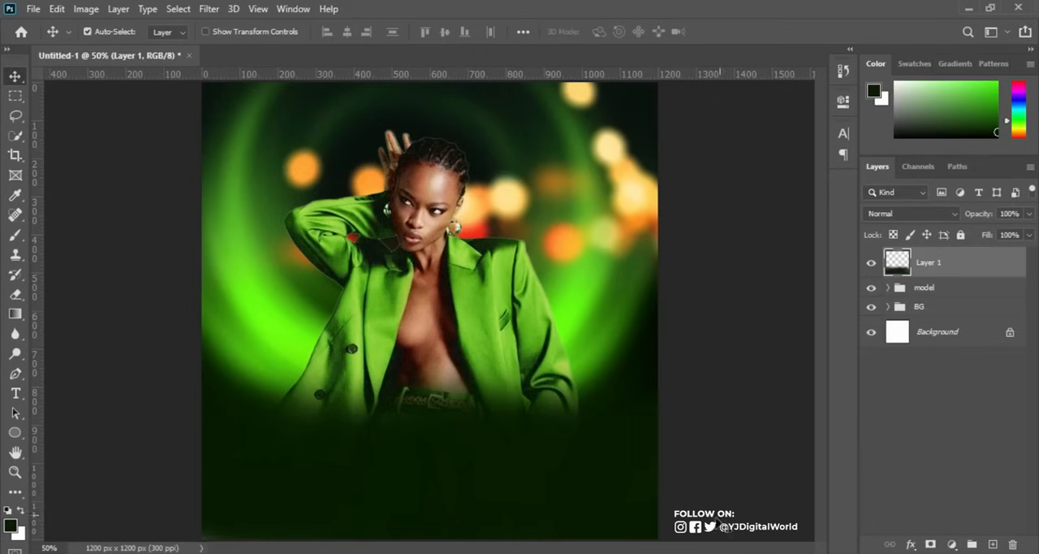
key("alt+Tab")
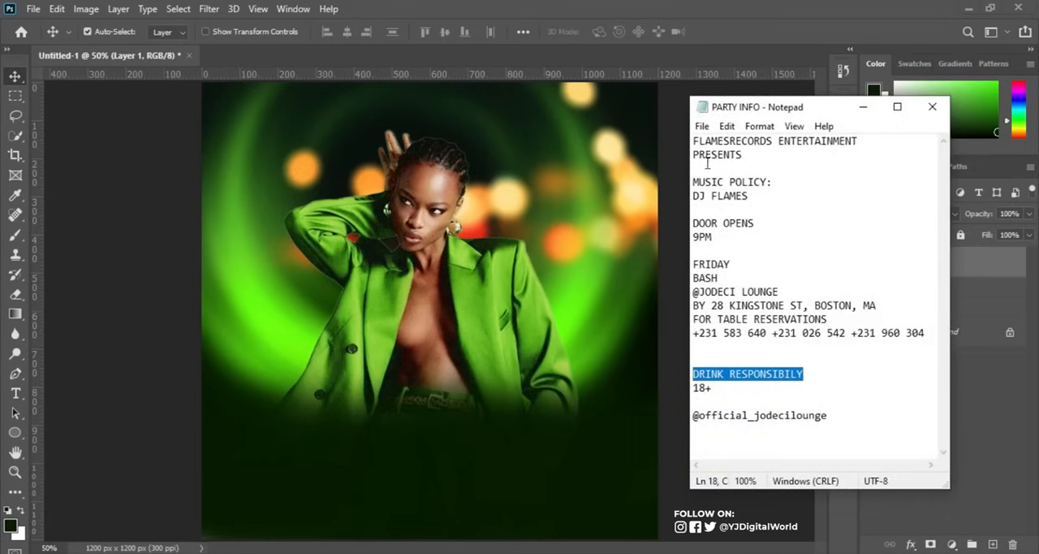
left_click_drag(693, 141, 744, 157)
key("ctrl+c")
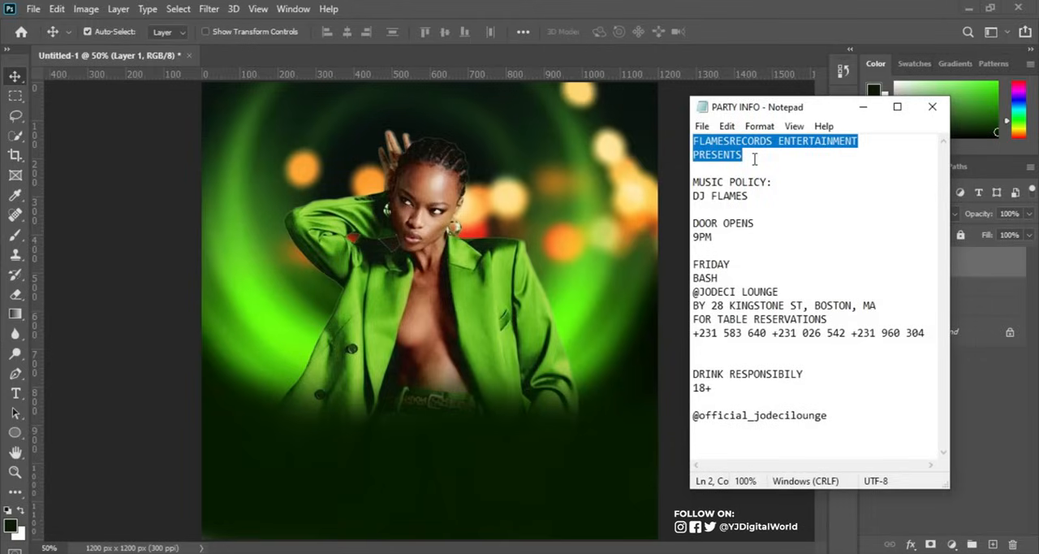
key("alt+Tab")
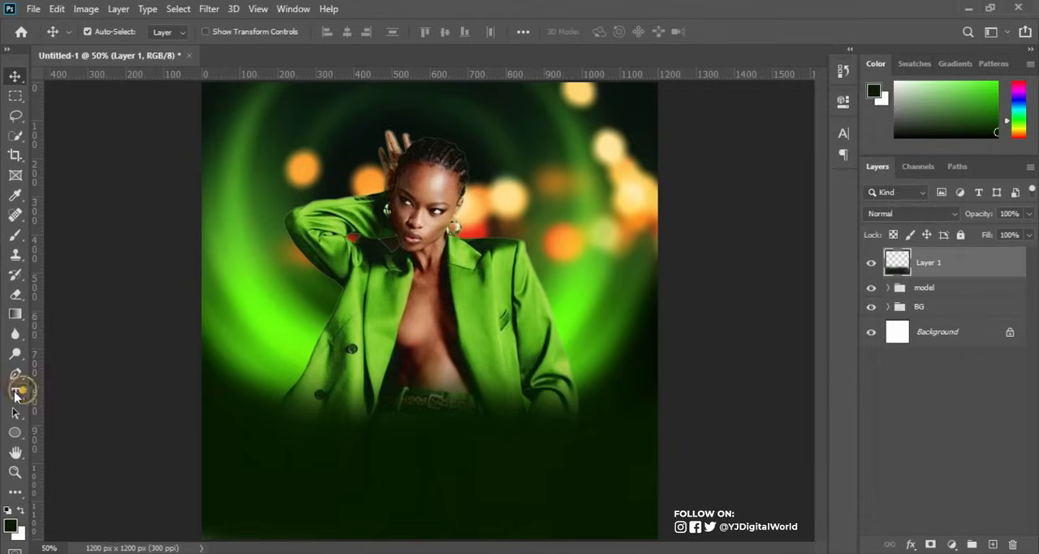
left_click(16, 393)
left_click(331, 128)
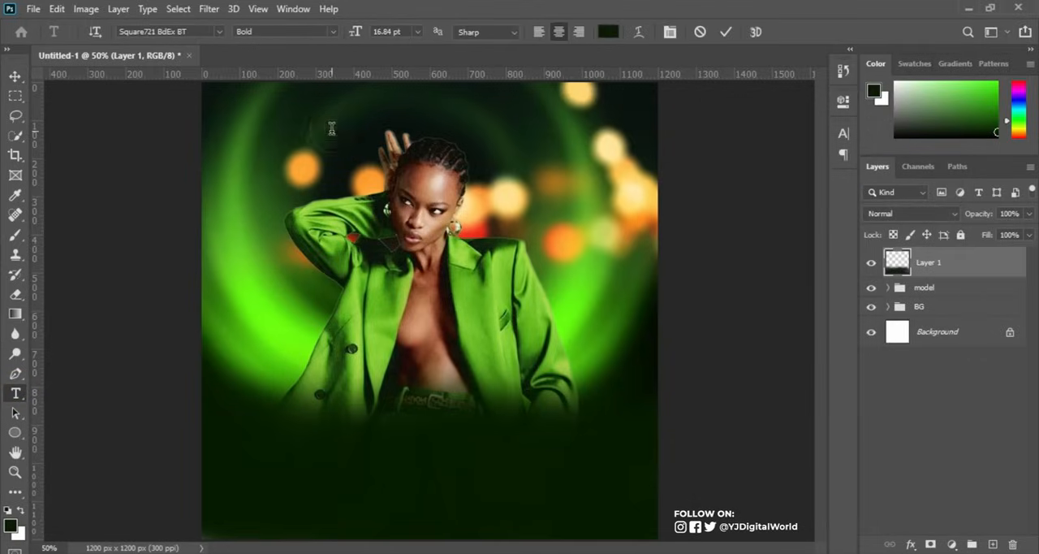
key("ctrl+v")
left_click(725, 31)
Set the FLAMESRECORDS ENTERTAINMENT PRESENTS text to Montserrat Regular and colour it white (ffffff).
left_click(844, 135)
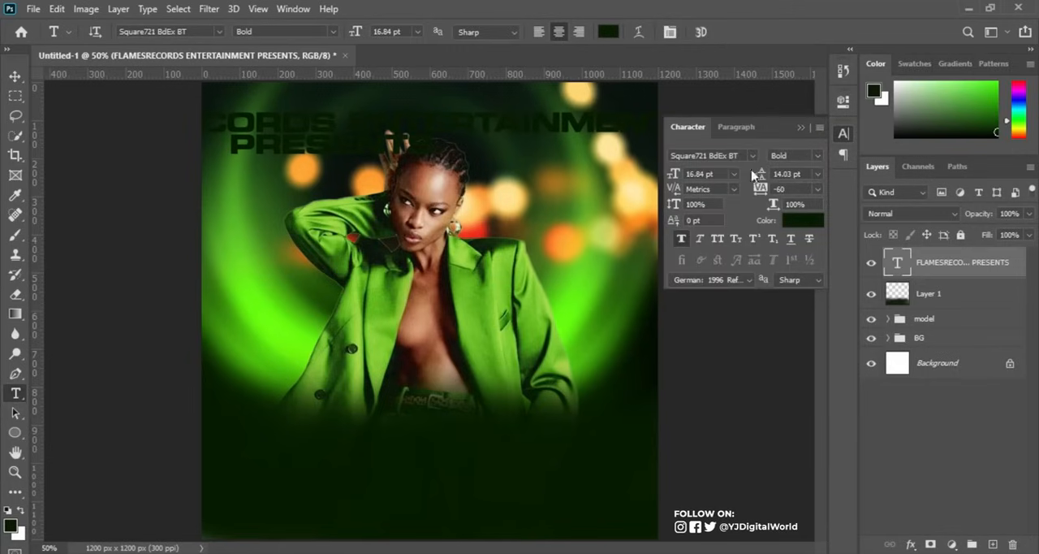
left_click(737, 156)
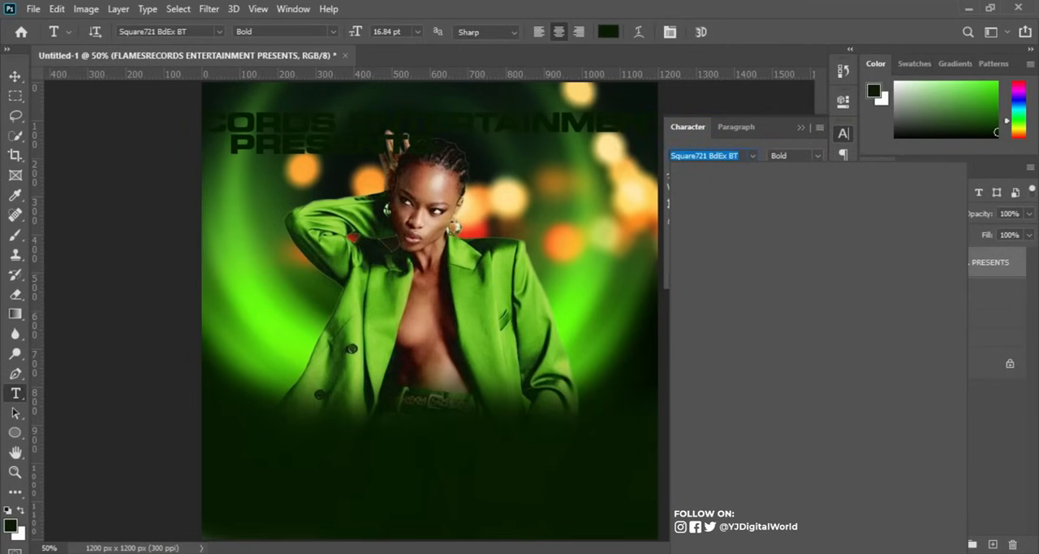
type("mo")
key("Return")
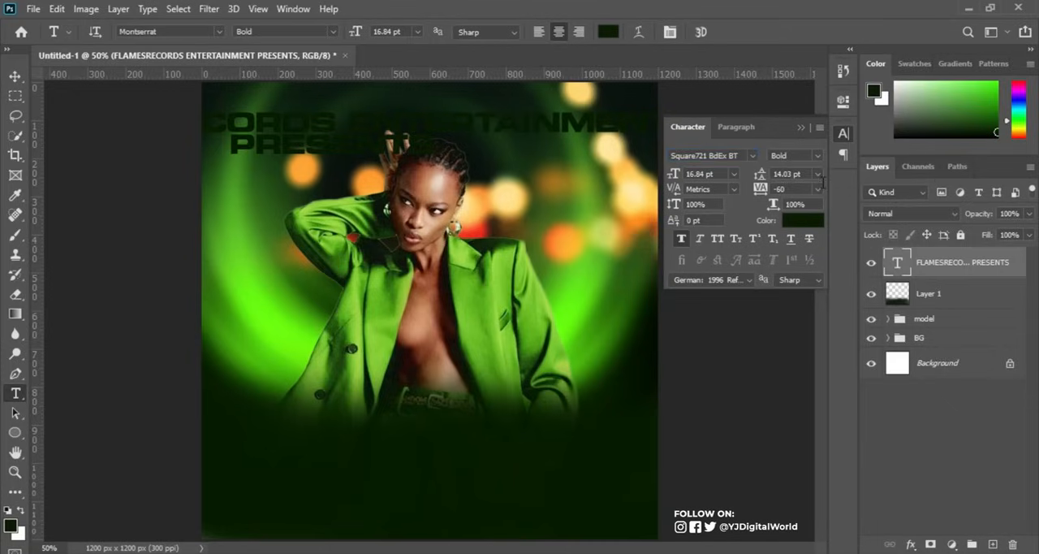
left_click(818, 156)
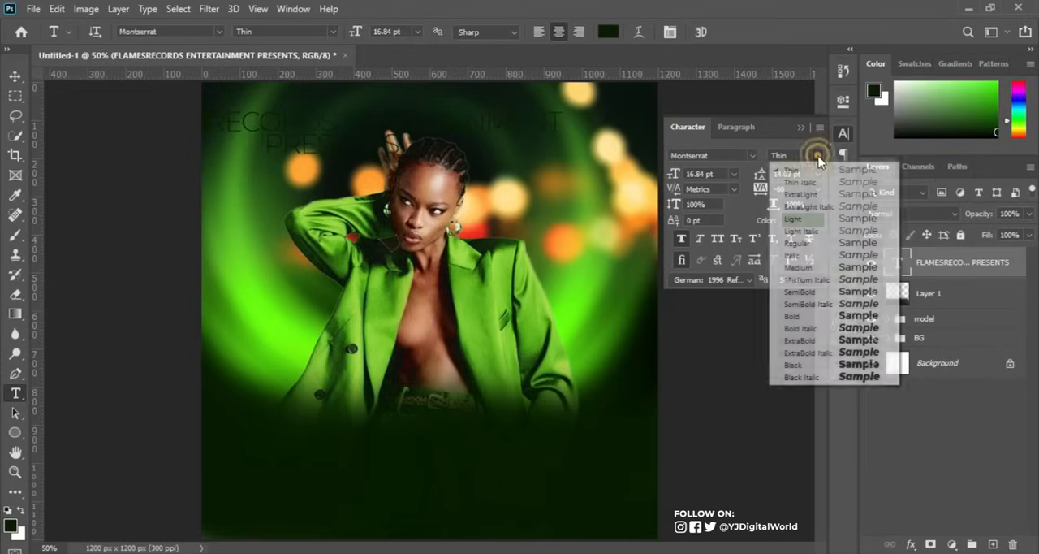
left_click(815, 244)
left_click(804, 217)
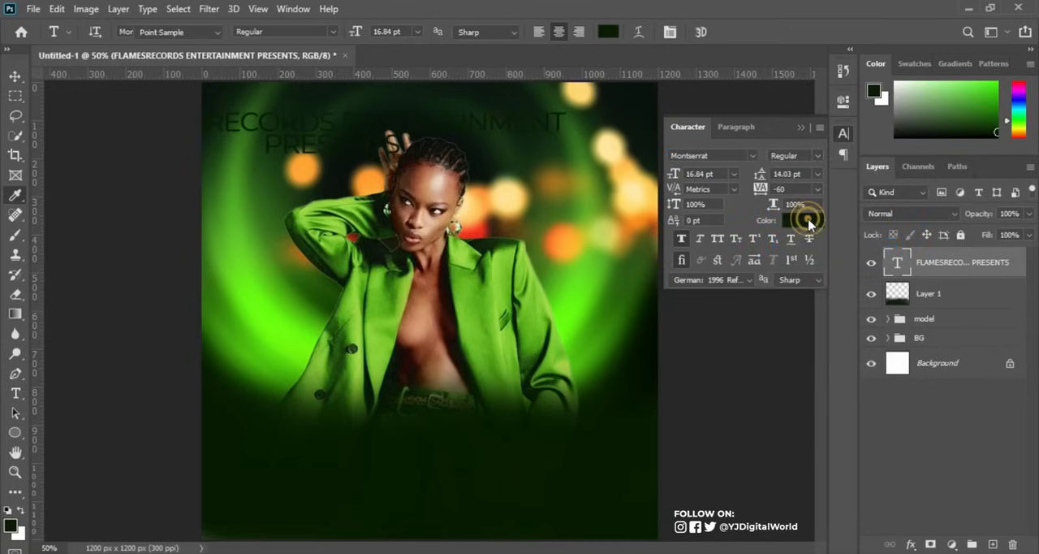
type("ffffff")
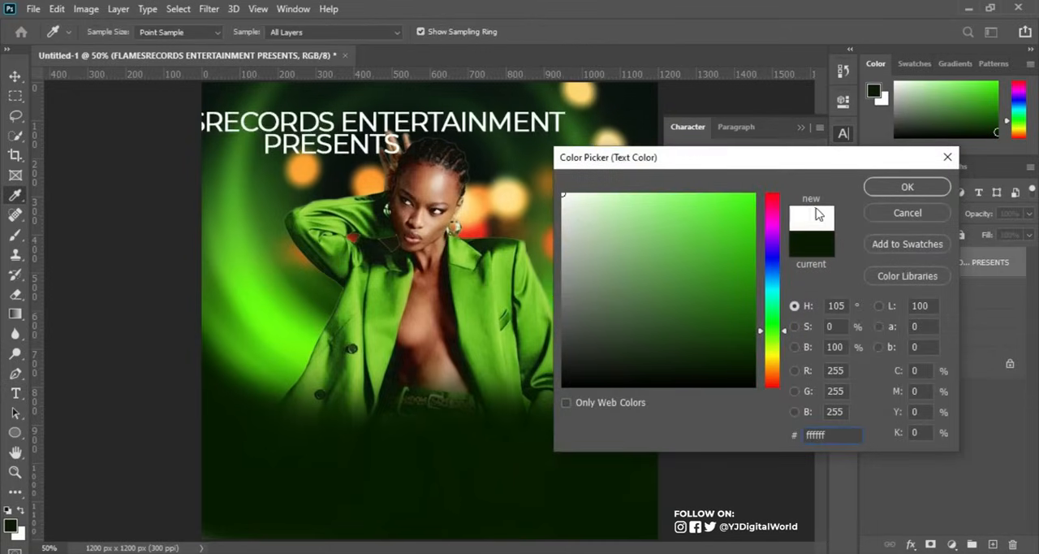
left_click(872, 186)
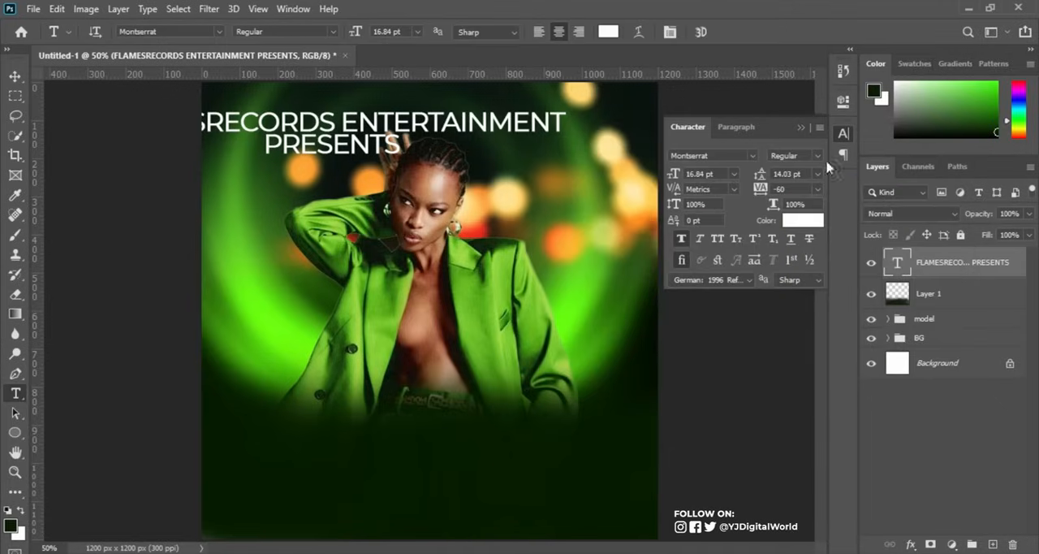
Set the heading text to 4.84 pt with 10.03 pt leading and 540 tracking, and switch off faux bold.
left_click(794, 188)
type("0")
key("Return")
left_click_drag(672, 174, 669, 173)
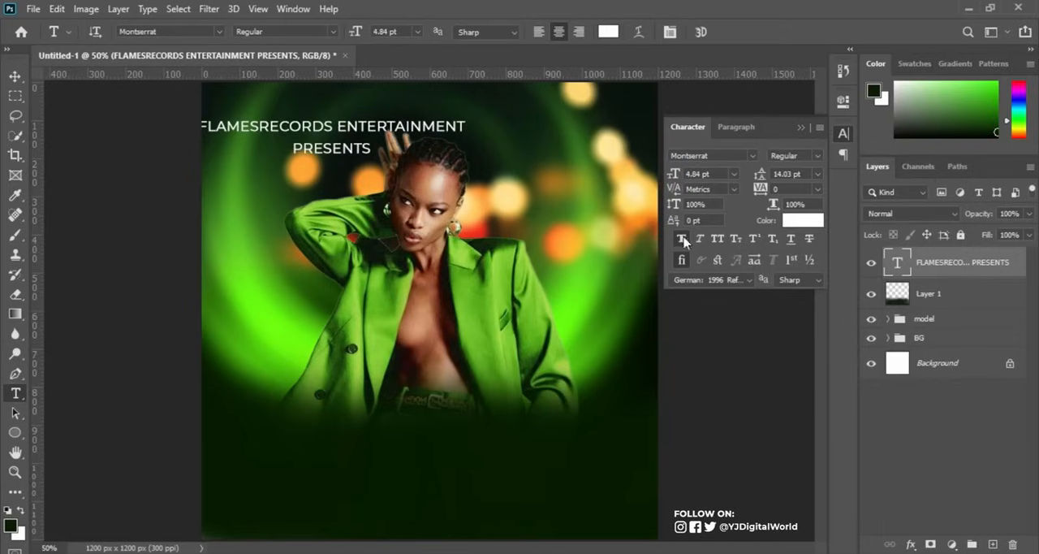
left_click(682, 238)
left_click_drag(761, 173, 772, 190)
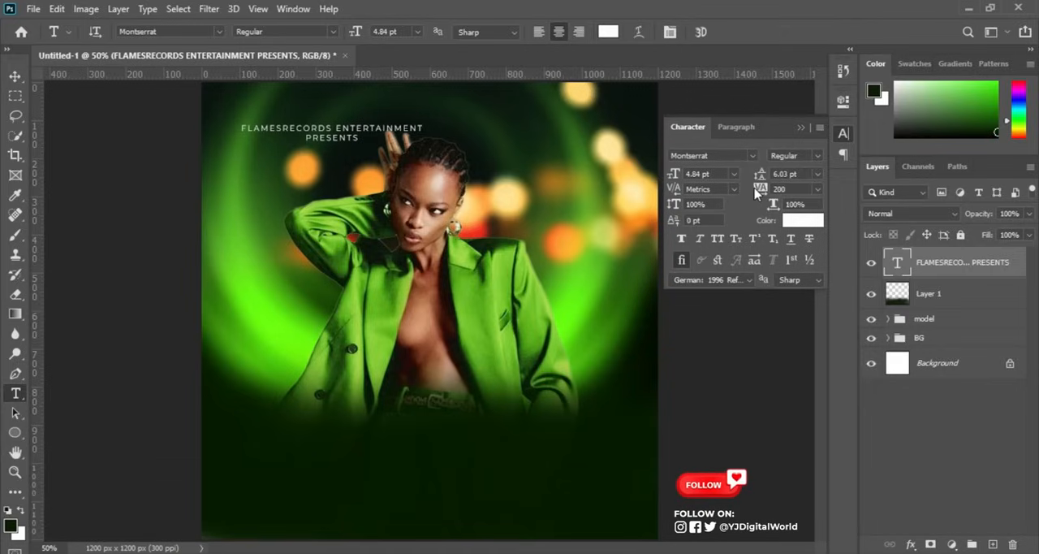
mouse_move(760, 189)
left_mouse_down()
mouse_move(781, 189)
mouse_move(759, 177)
left_mouse_up()
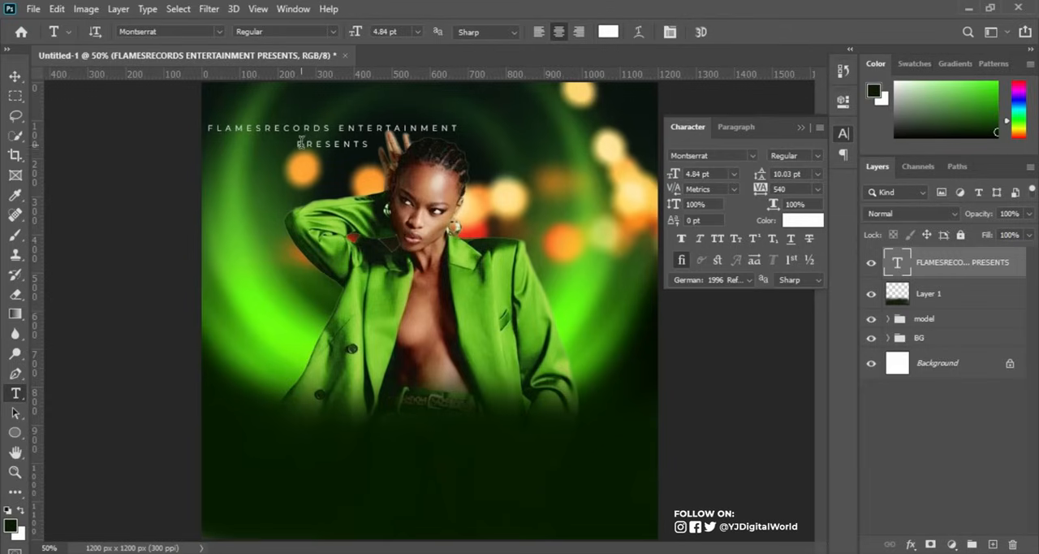
Set the word PRESENTS to SemiBold and move the two-line heading above the woman's head, centred on the canvas.
left_click_drag(298, 143, 373, 144)
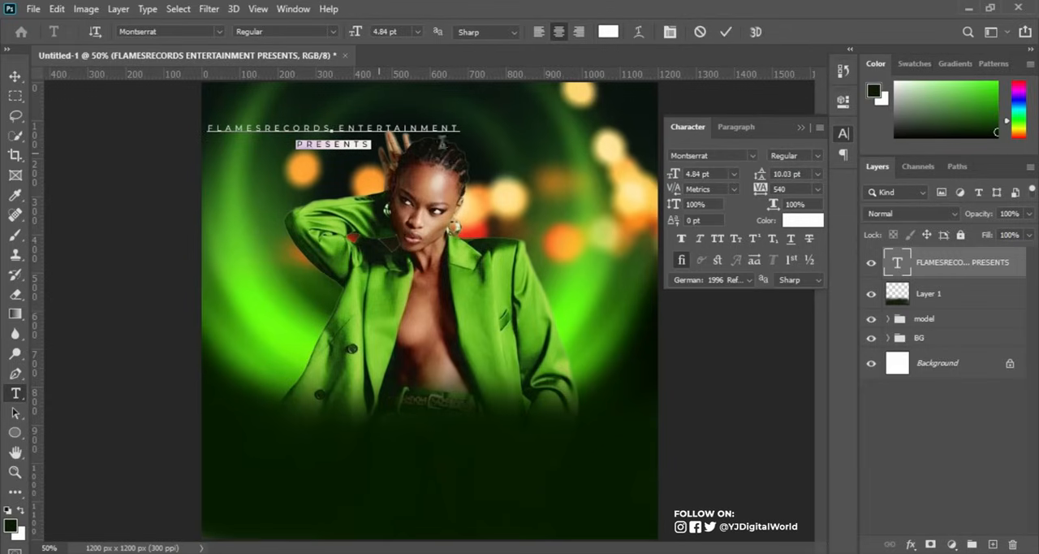
left_click(817, 156)
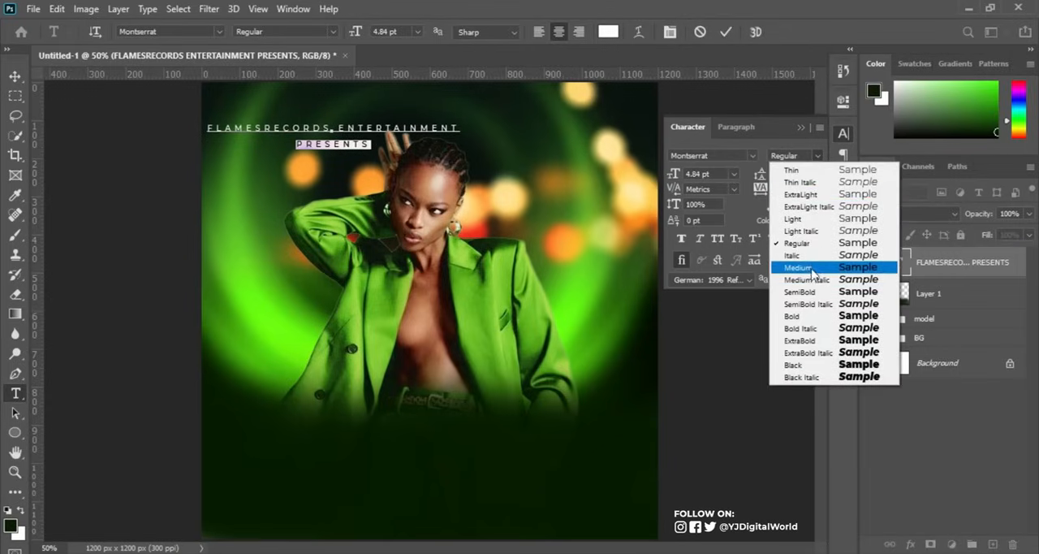
left_click(812, 159)
left_click(800, 279)
left_click(725, 31)
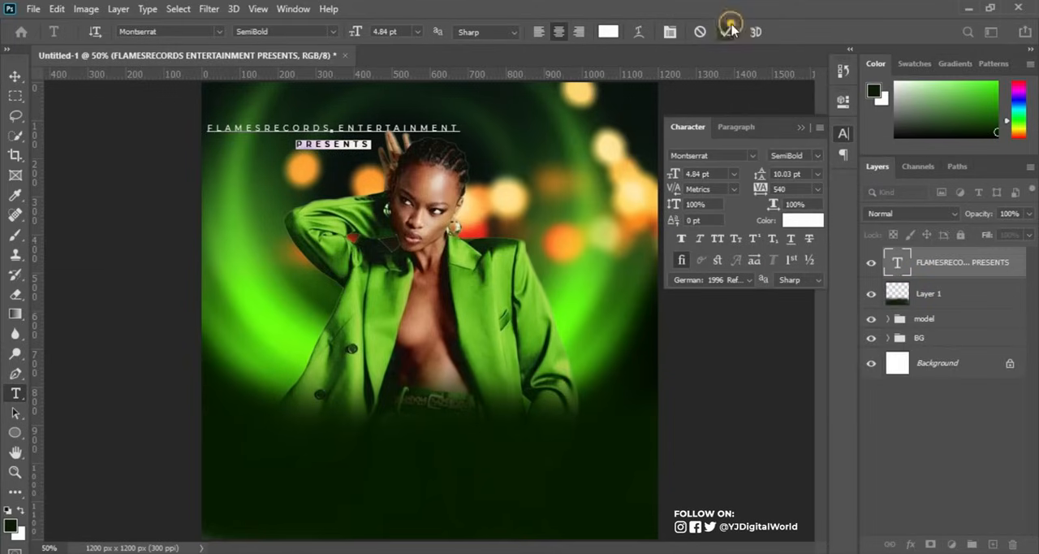
left_click(14, 75)
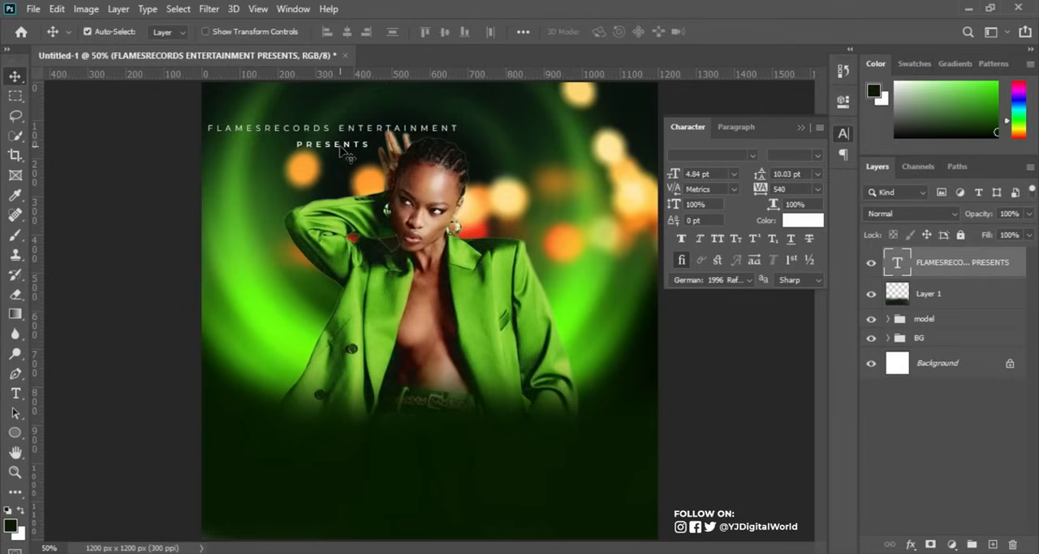
left_click_drag(338, 146, 439, 133)
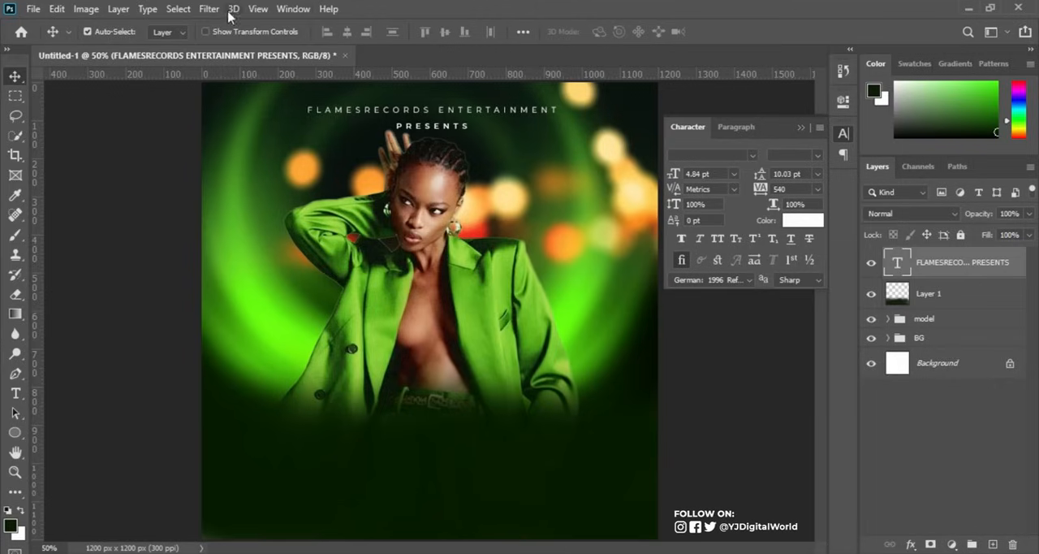
Create a guide layout without columns and with 5% margins on all four sides of the canvas.
left_click(257, 9)
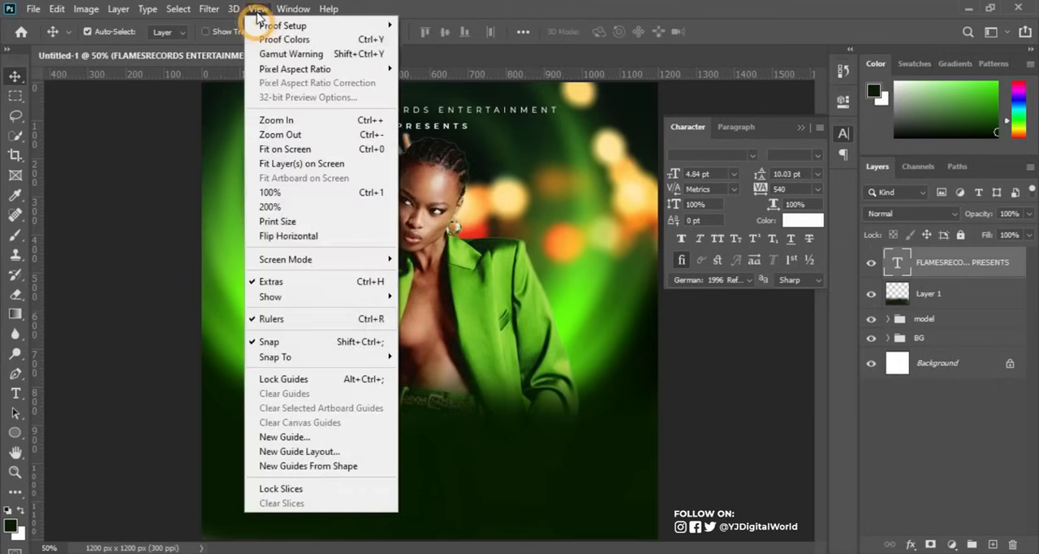
left_click(341, 458)
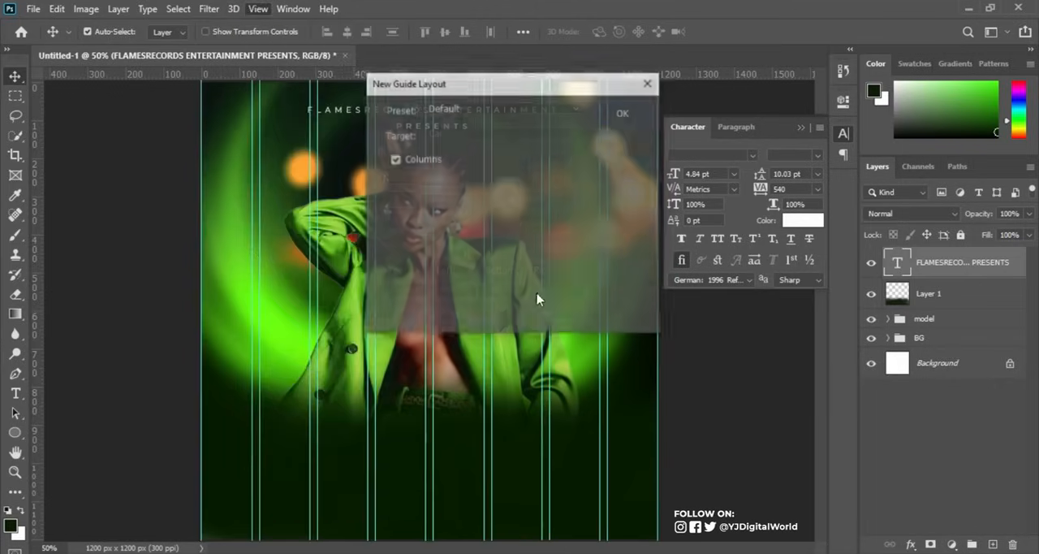
left_click(394, 160)
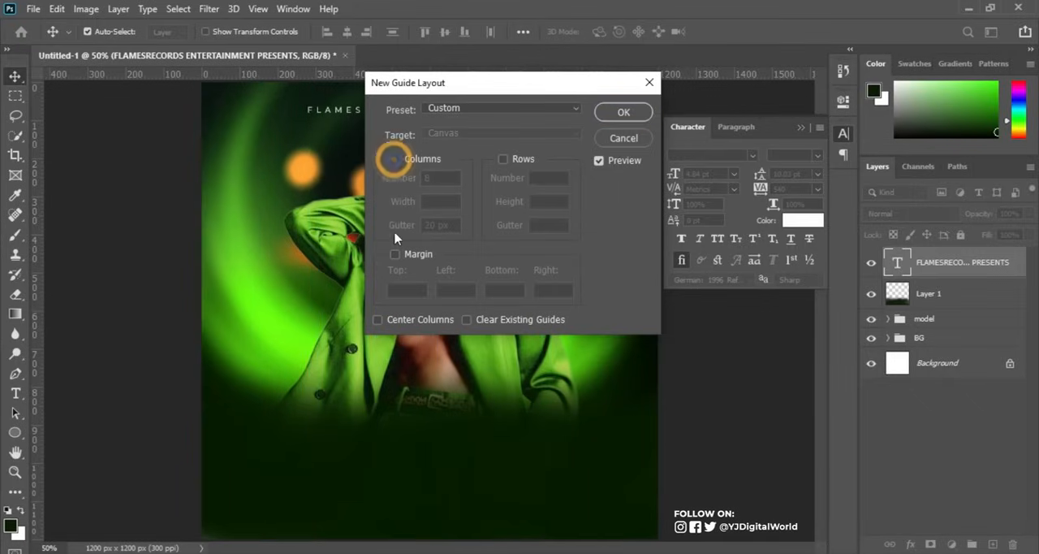
left_click(395, 254)
left_click_drag(414, 290, 374, 297)
type("5%")
key("Tab")
type("%")
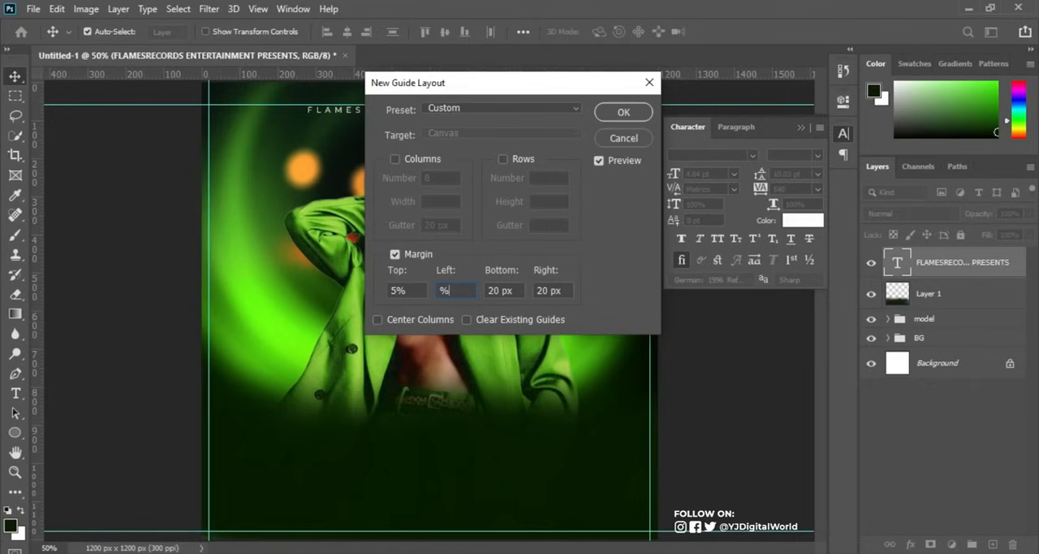
type("5")
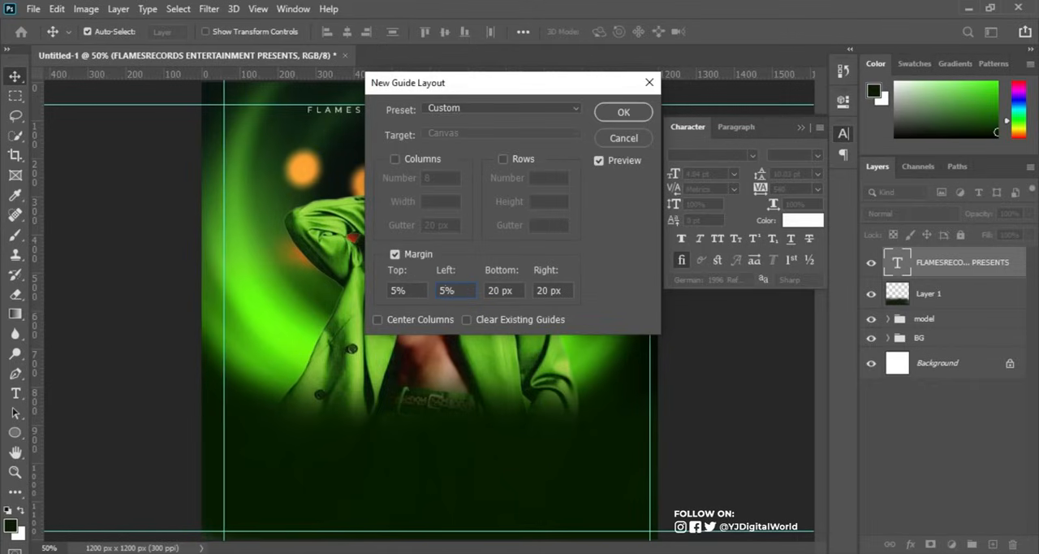
key("Tab")
type("5%")
key("Tab")
type("5%")
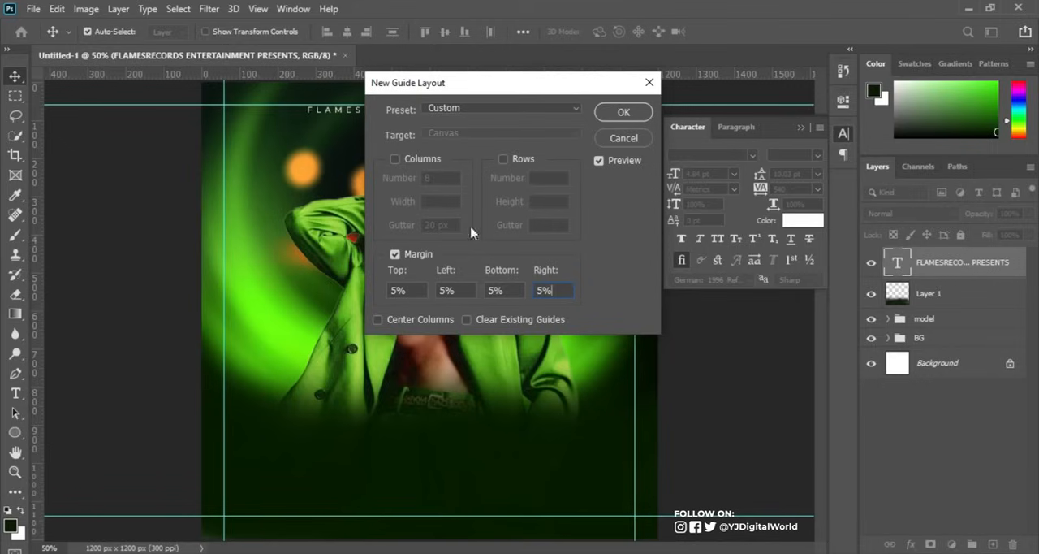
left_click(626, 116)
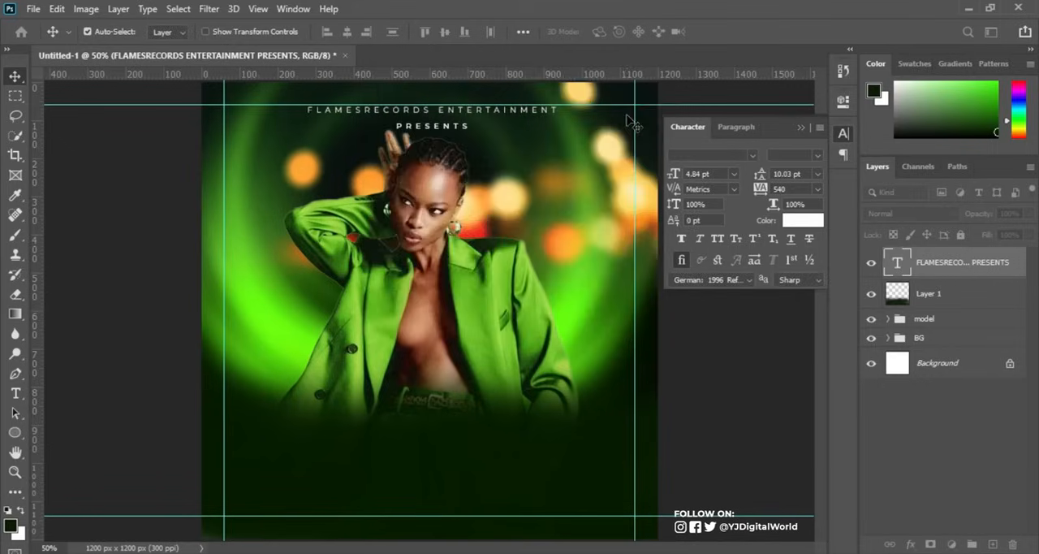
Nudge the heading text slightly up toward the upper margin guide and shift the model group slightly down.
key("Up")
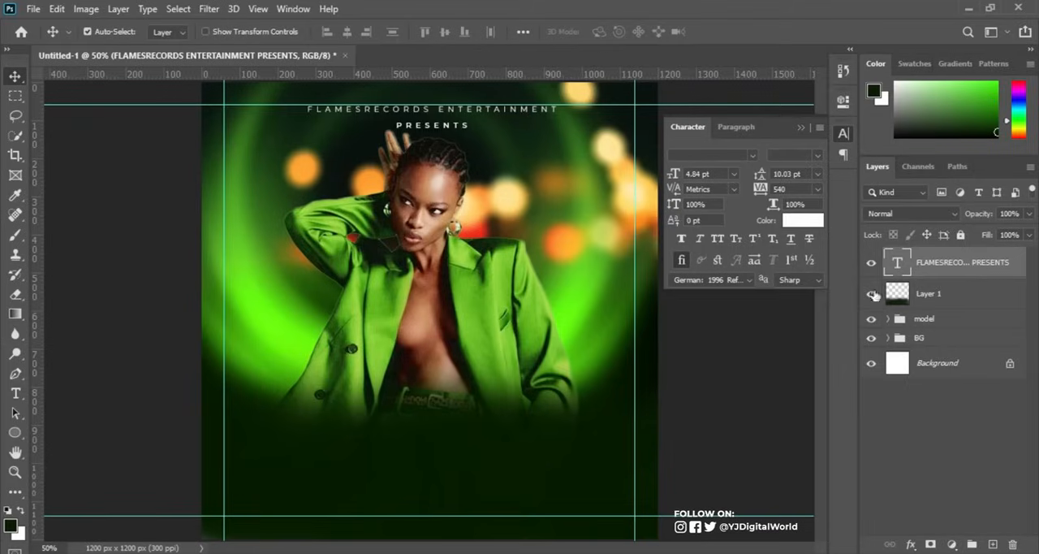
left_click(917, 319)
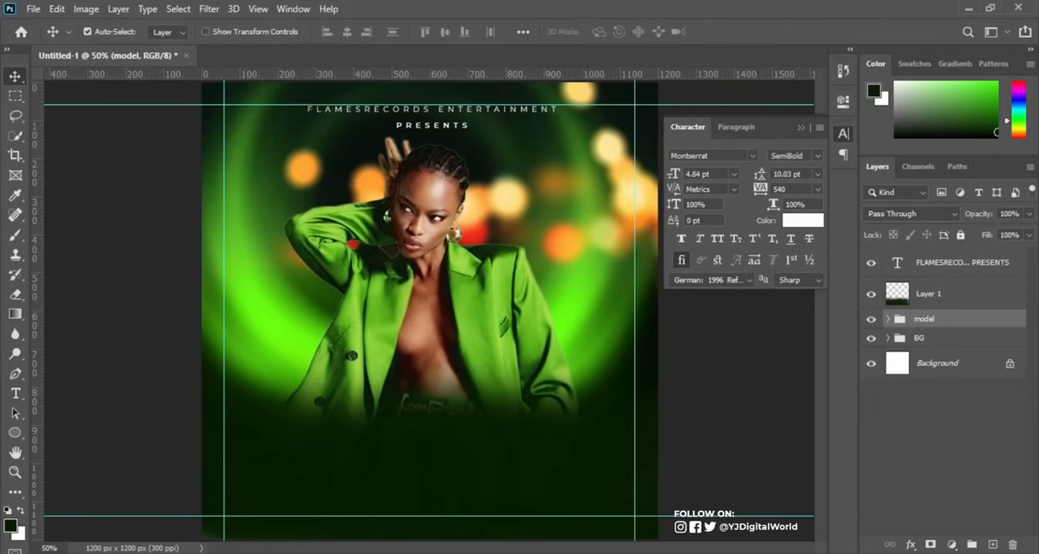
Copy the music policy and DJ lines from the PARTY INFO note into a new text layer beside the woman's shoulder, above the model group.
key("alt+Tab")
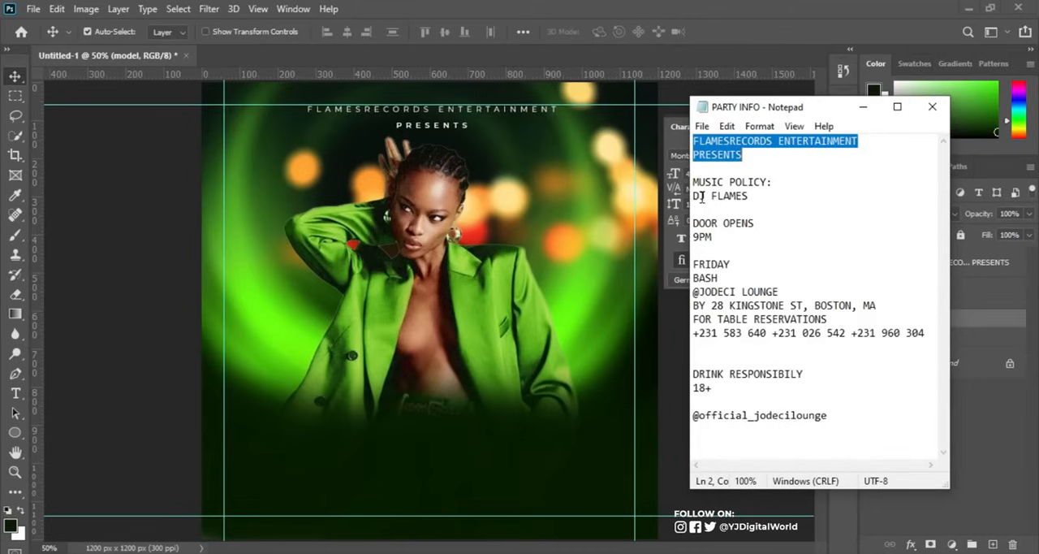
left_click_drag(693, 179, 754, 198)
key("ctrl+c")
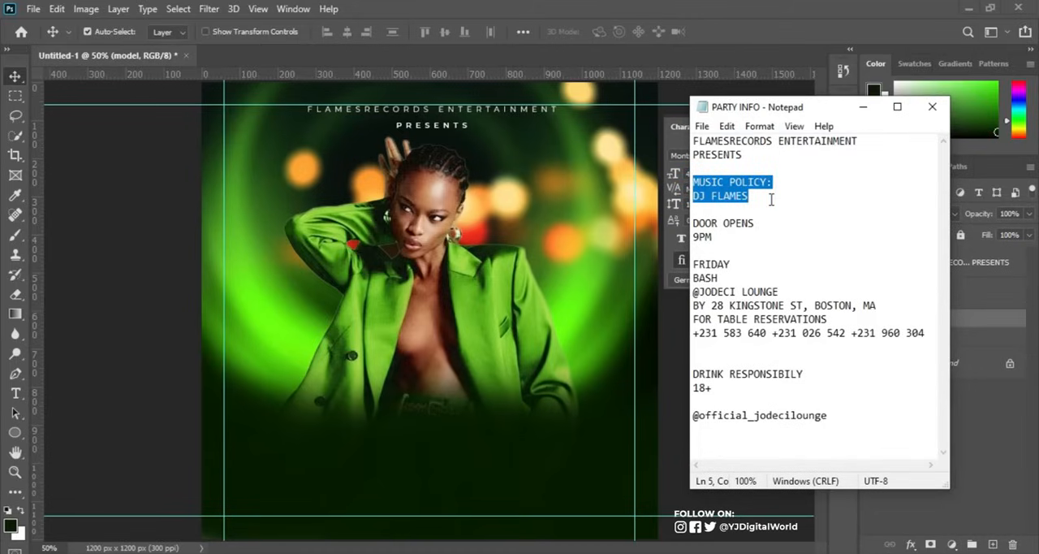
key("alt+Tab")
left_click(15, 394)
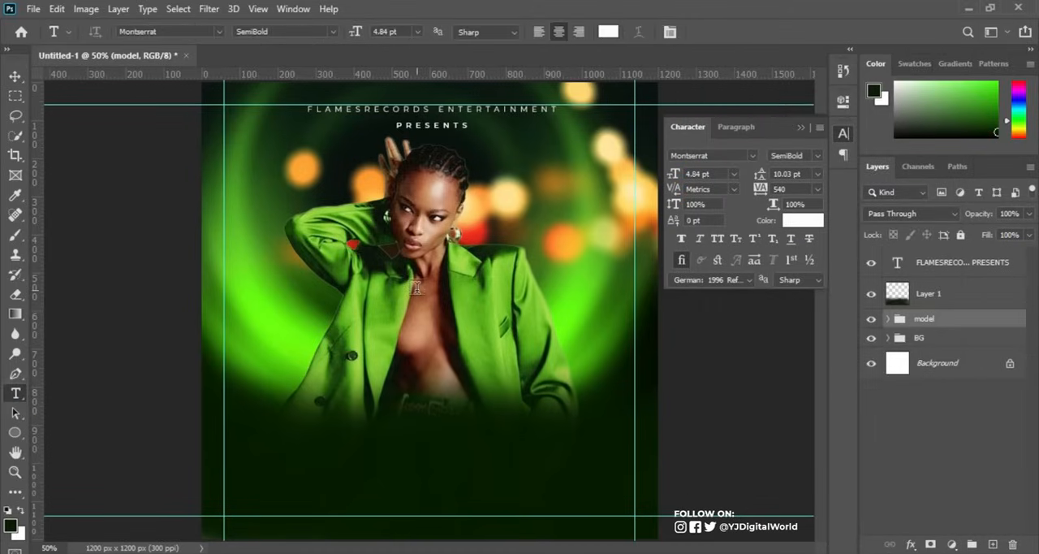
left_click(571, 242)
key("ctrl+v")
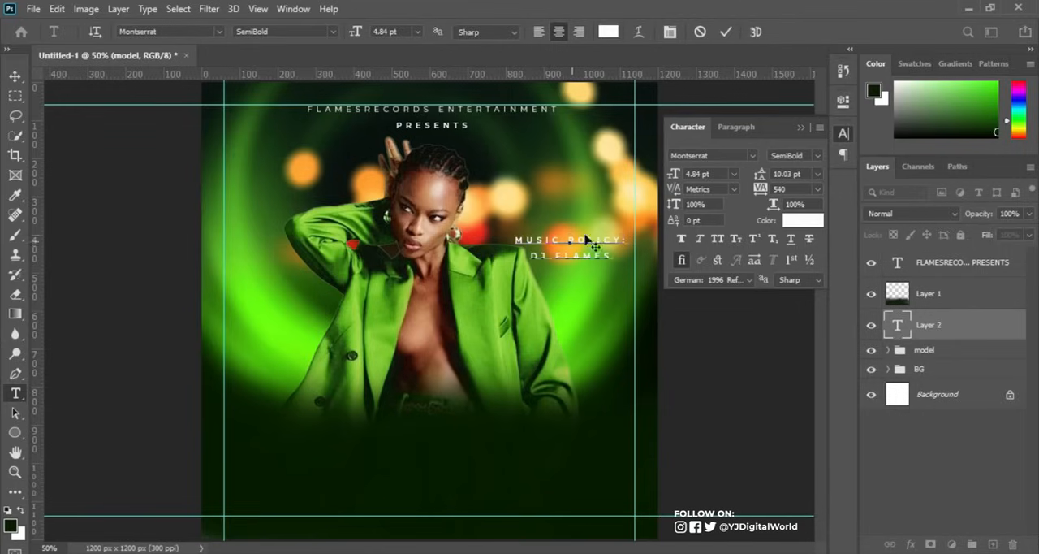
left_click(726, 32)
left_click(786, 189)
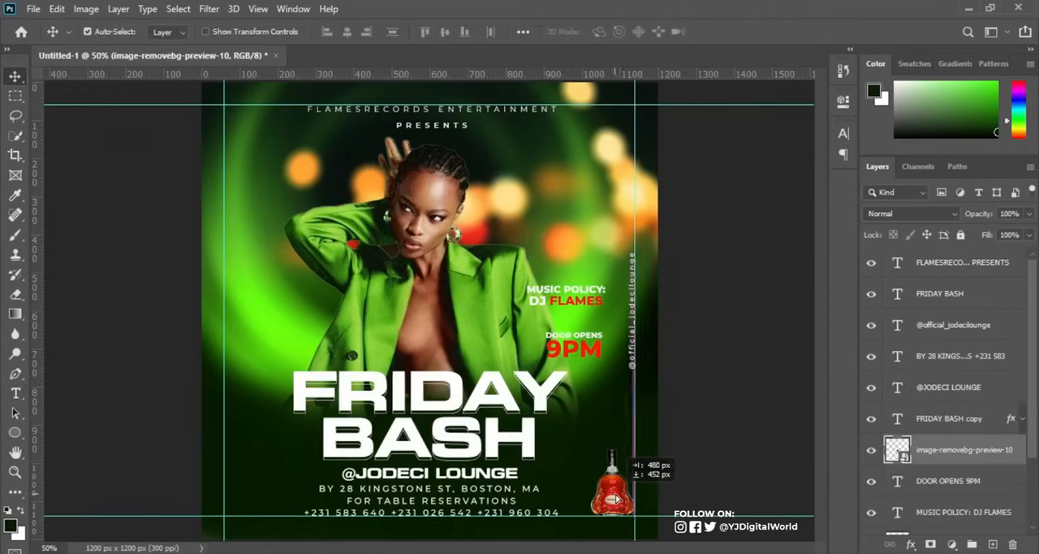
Shift the liquor bottle image slightly within the lower-right corner of the flyer, inside the margin guides.
left_click_drag(613, 493, 618, 501)
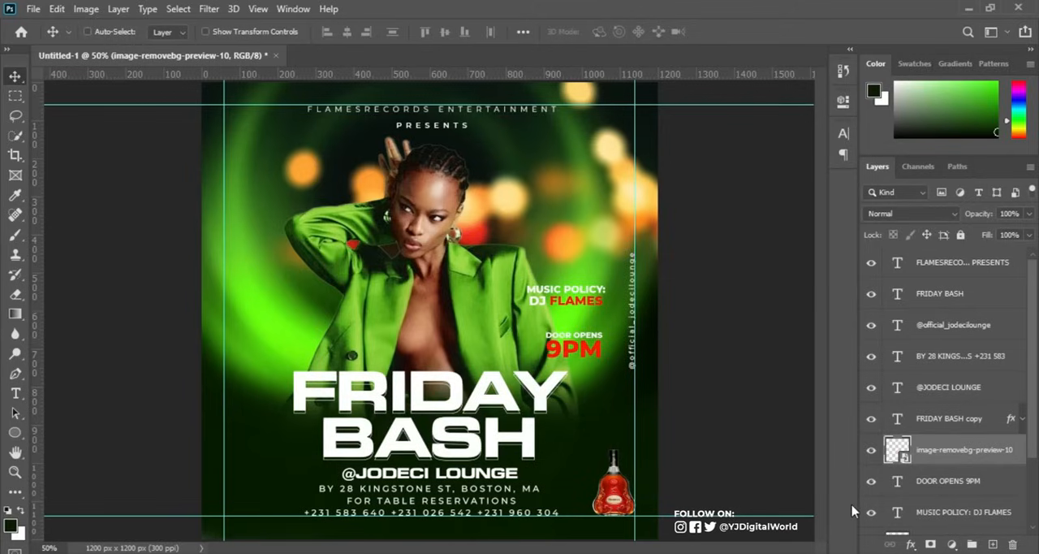
Duplicate the liquor bottle layer, flip the copy vertically and move it directly below the original bottle.
key("ctrl+j")
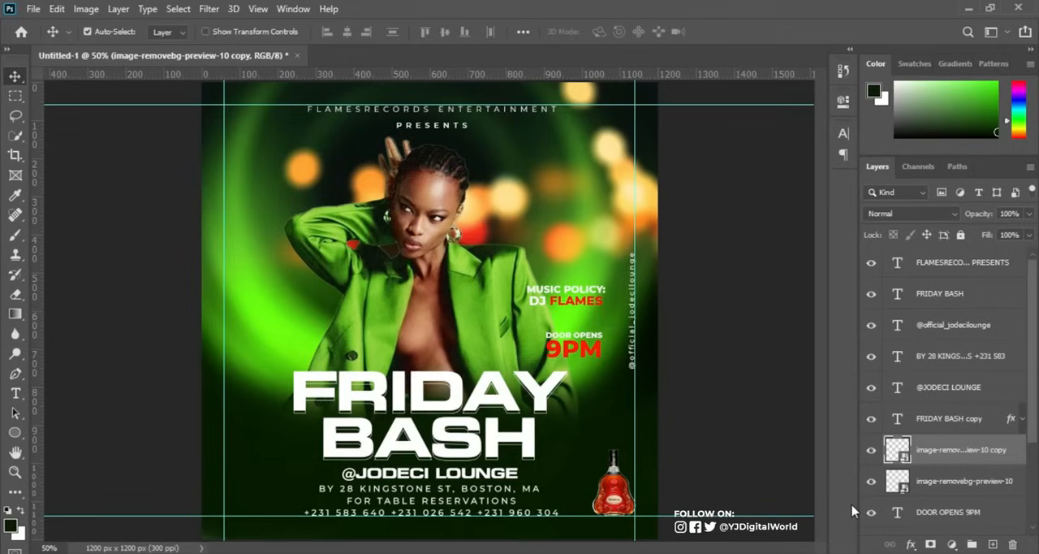
key("ctrl+t")
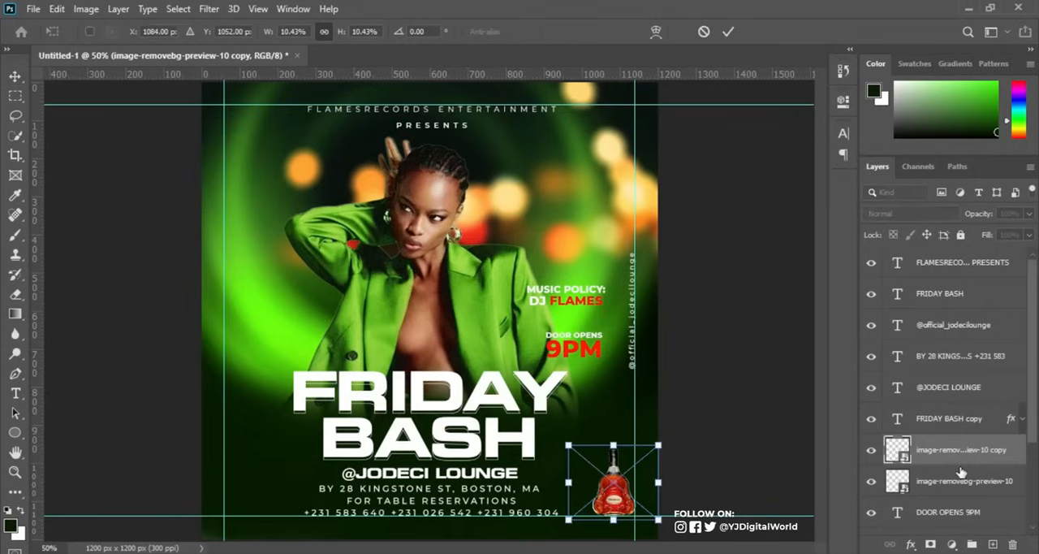
right_click(613, 483)
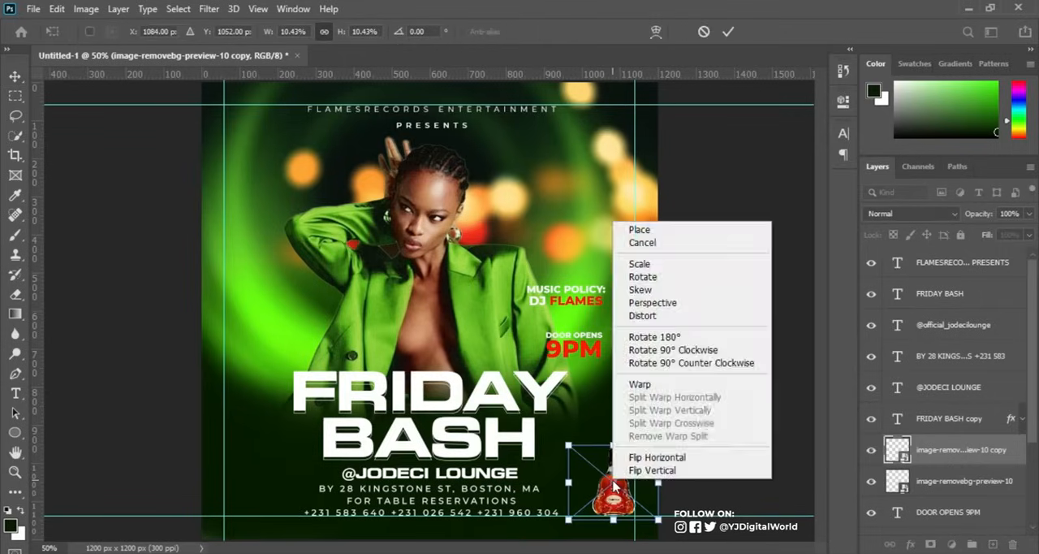
left_click(653, 470)
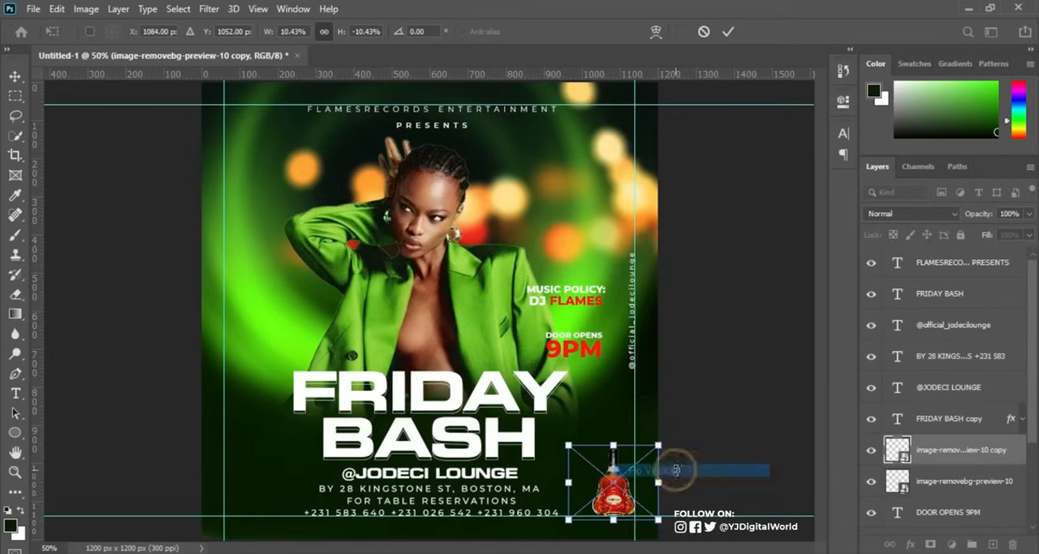
left_click_drag(619, 478, 618, 534)
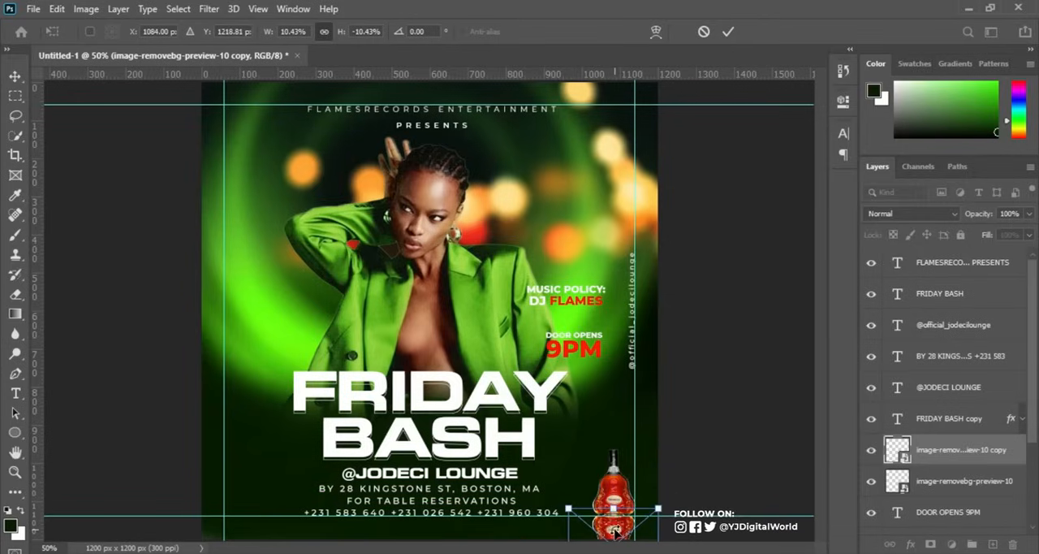
Nudge the flipped bottle copy down so its base meets the original bottle's base, and apply the transform.
key("ctrl+plus")
key("ctrl+plus")
left_click_drag(821, 298, 820, 401)
left_click_drag(549, 550, 602, 549)
key("Down")
key("Down")
key("Down")
key("Down")
key("Down")
key("Down")
key("Down")
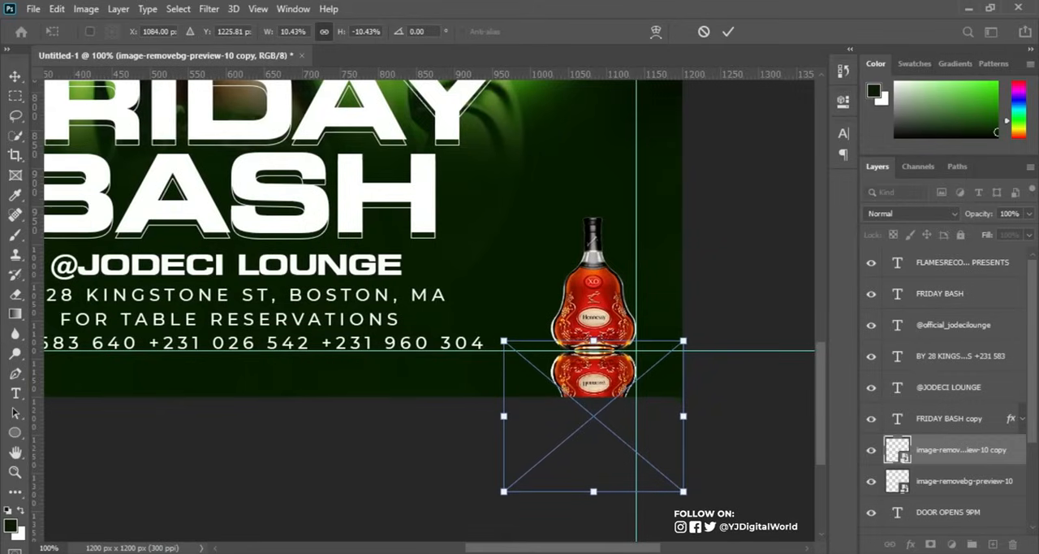
key("Return")
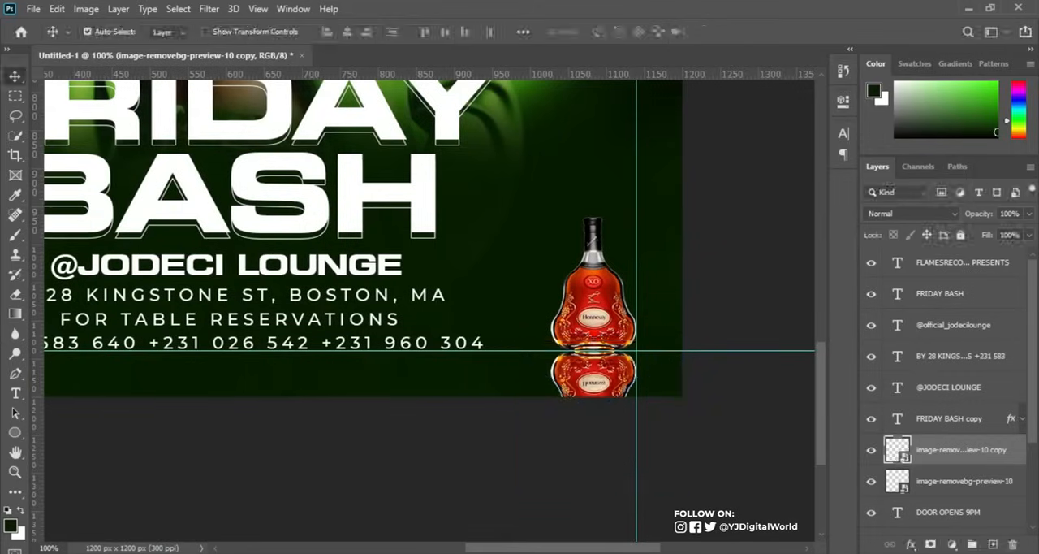
Hide the guides and add a layer mask to the flipped bottle copy.
key("ctrl+semicolon")
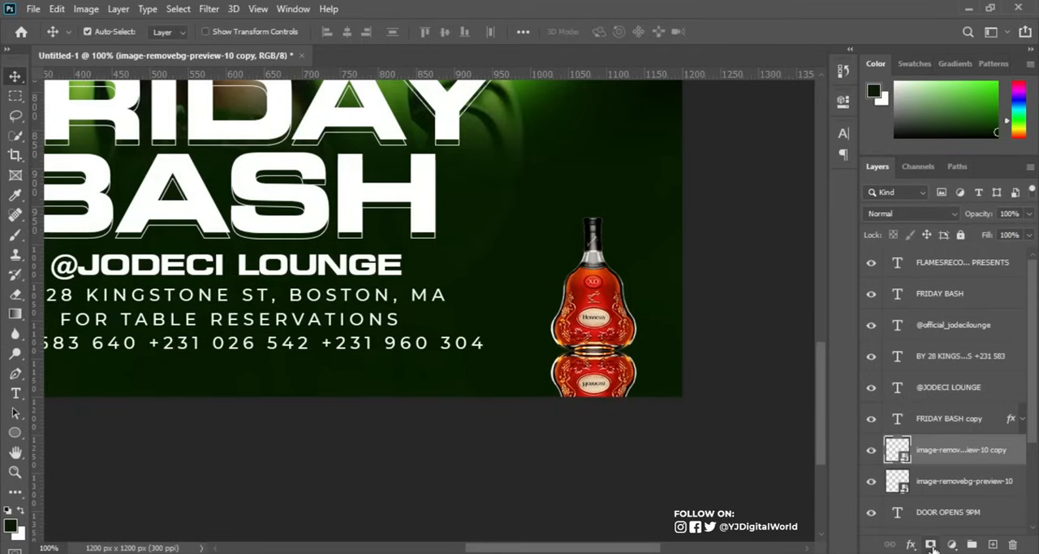
left_click(872, 451)
left_click(871, 452)
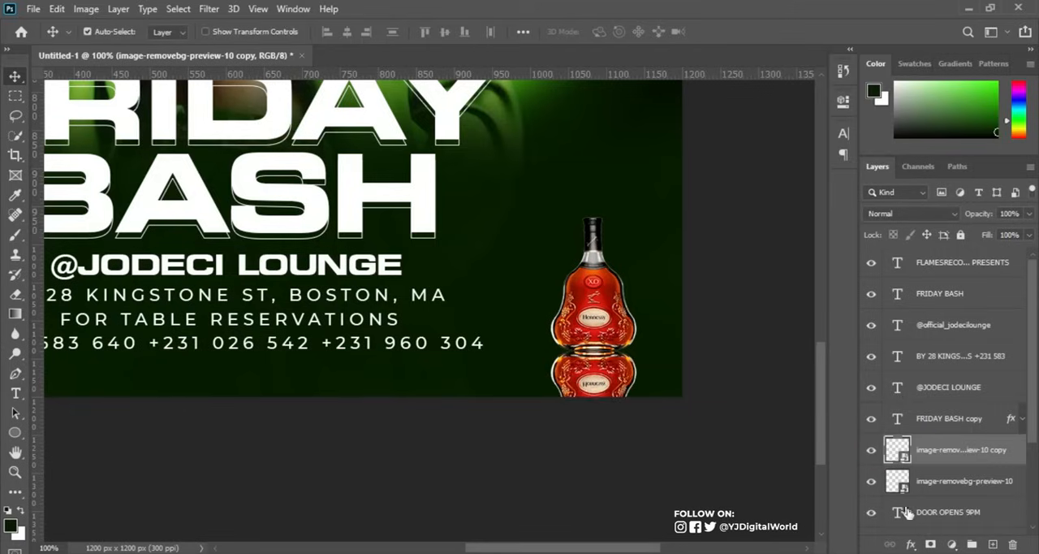
left_click(930, 544)
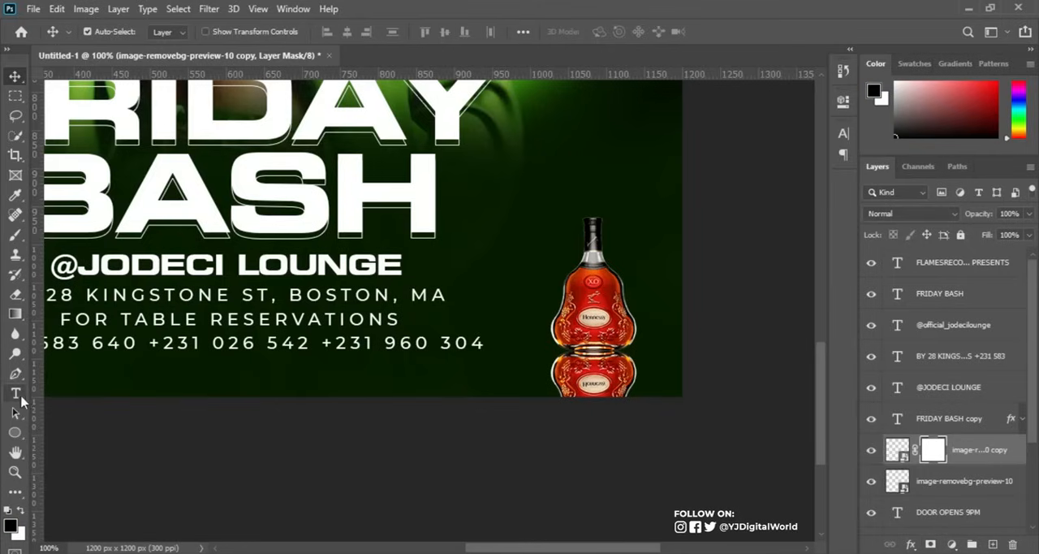
Undo a trial green gradient on the bottle copy's mask and choose the black-to-white preset from the Basics gradients for the Gradient tool.
left_click(17, 317)
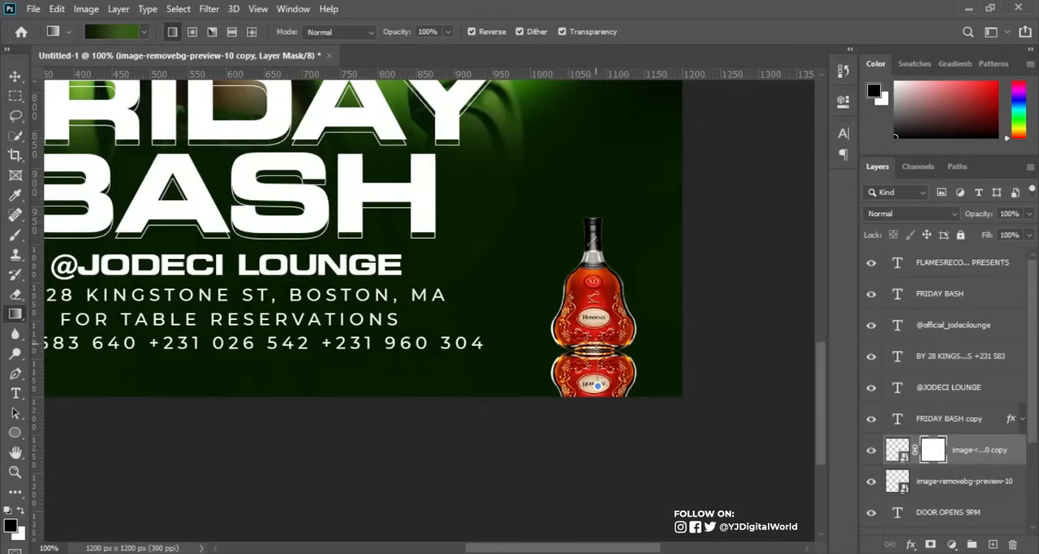
left_click_drag(597, 384, 596, 354)
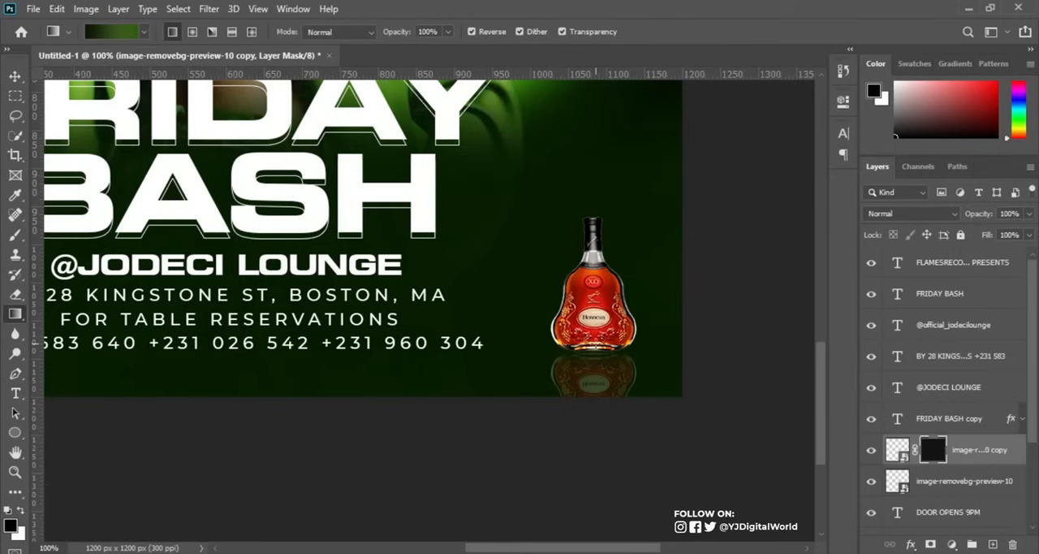
key("ctrl+z")
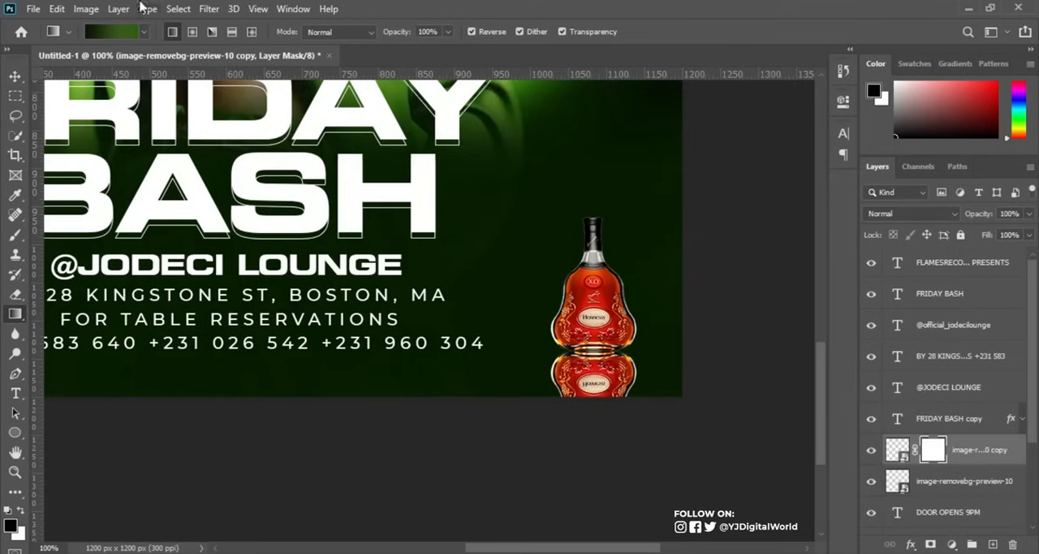
left_click(144, 32)
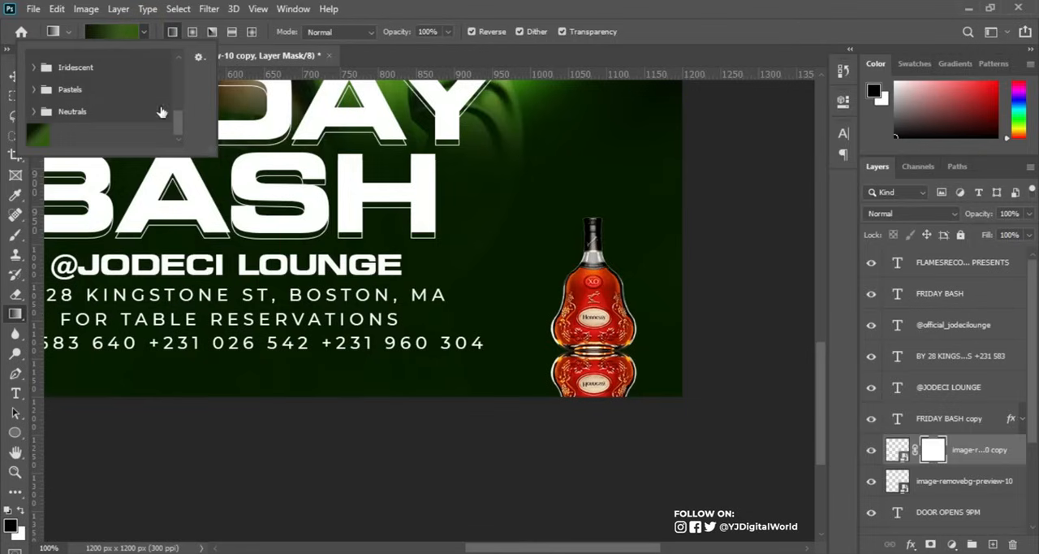
left_click_drag(177, 122, 177, 59)
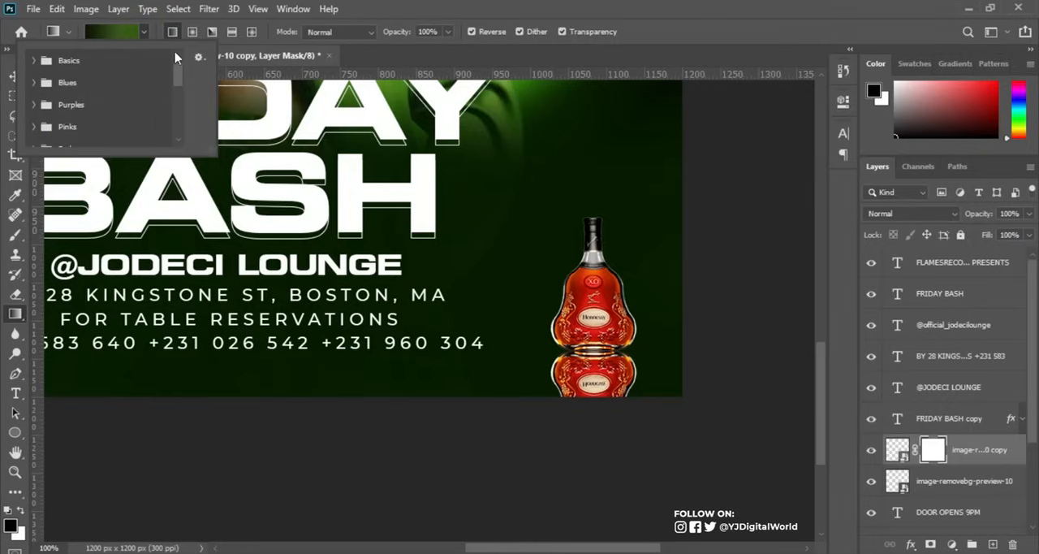
left_click(33, 60)
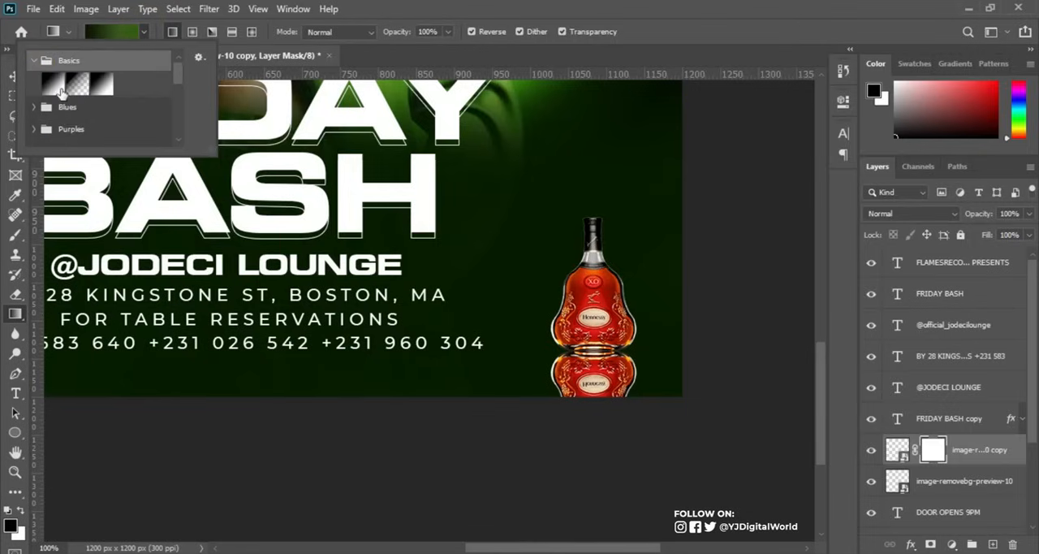
left_click(58, 87)
left_click(506, 9)
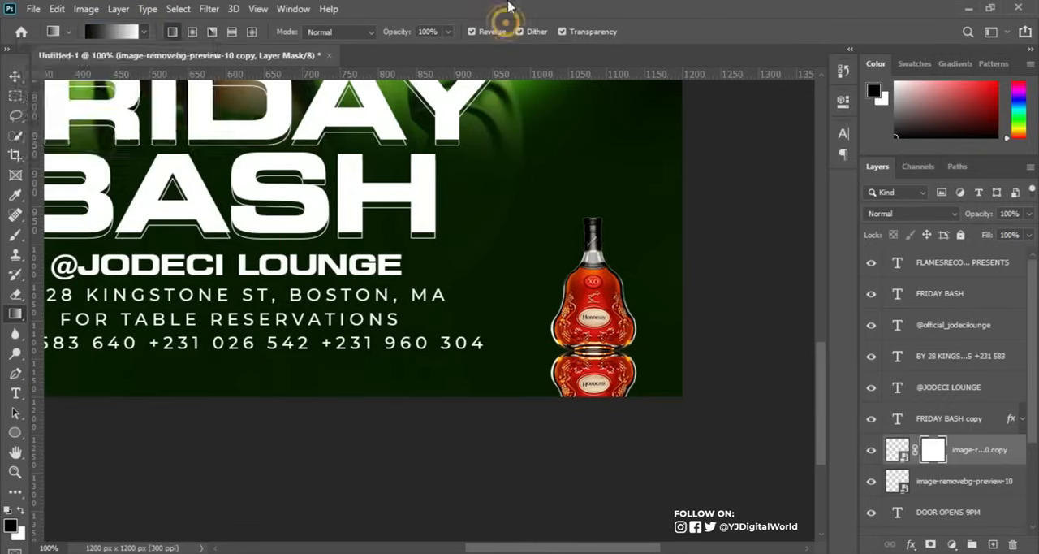
Turn off the gradient's Reverse option and fade the bottle reflection with a short upward gradient on its mask.
left_click(594, 365)
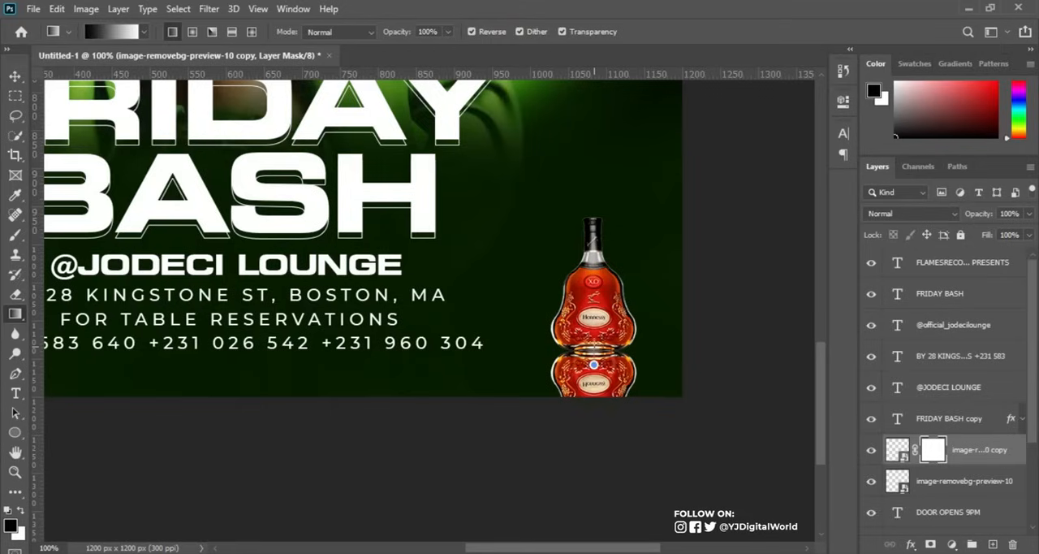
left_click_drag(593, 364, 595, 335)
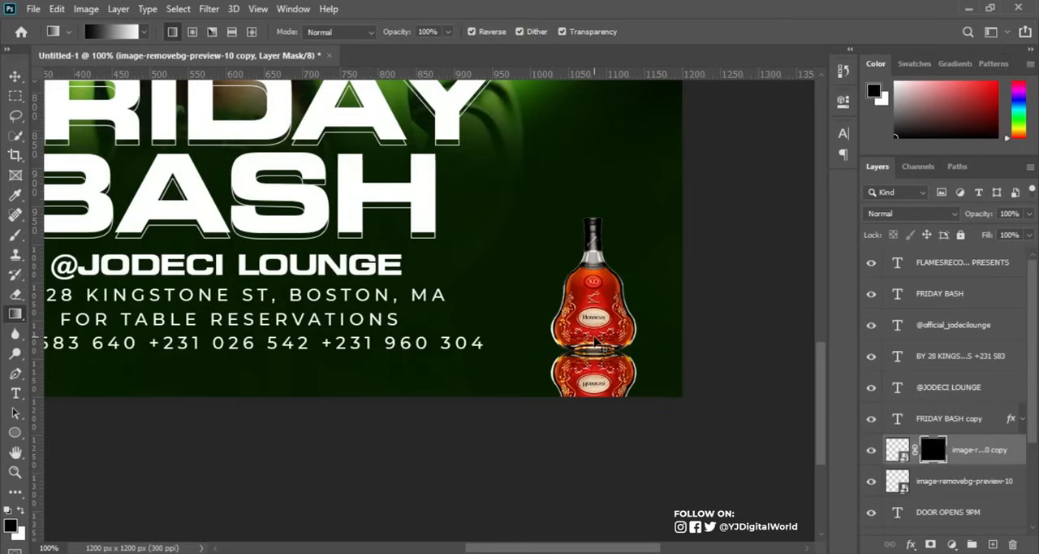
key("ctrl+z")
left_click(472, 31)
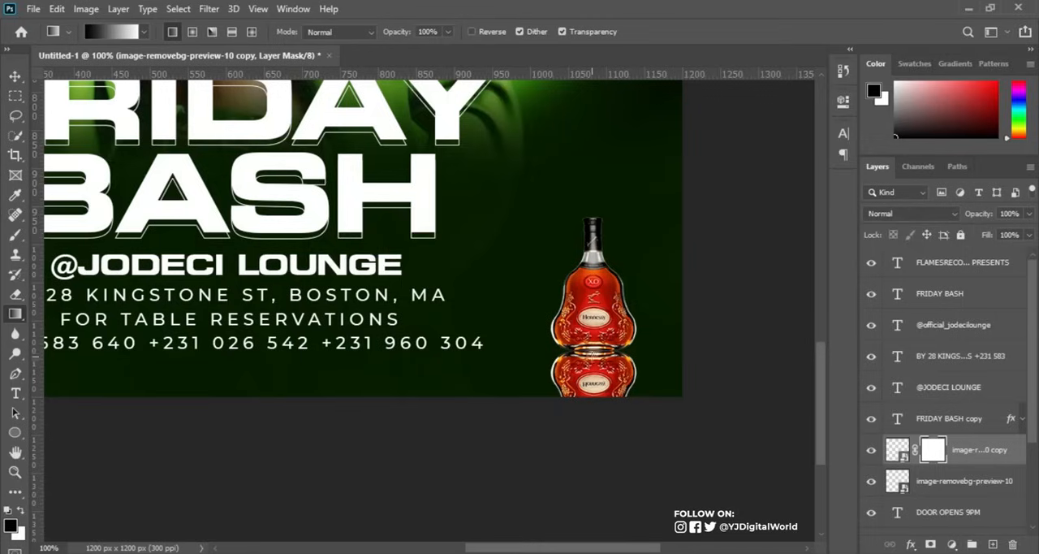
left_click_drag(592, 367, 592, 349)
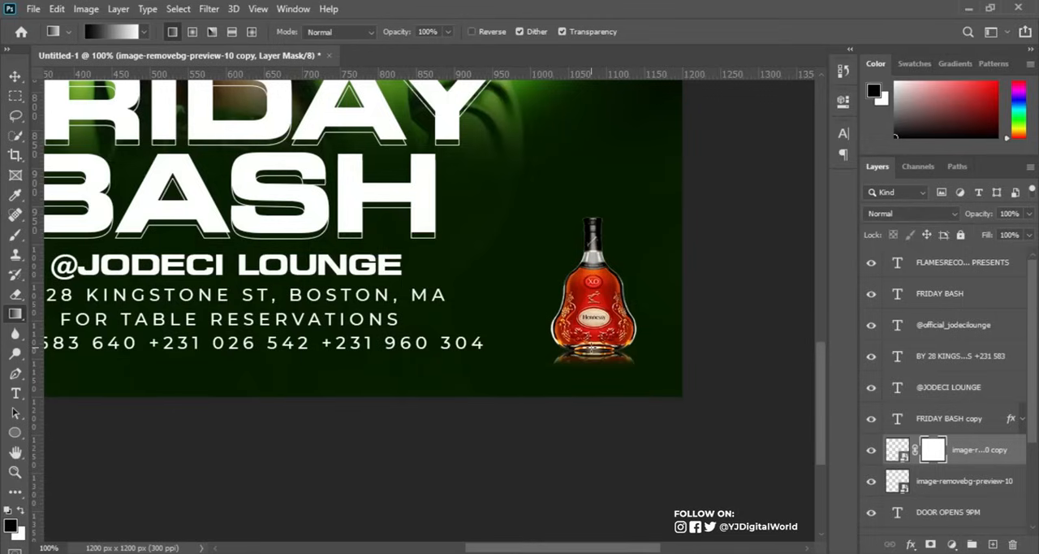
Set the bottle reflection layer to Screen blend mode at 32% opacity.
left_click(945, 215)
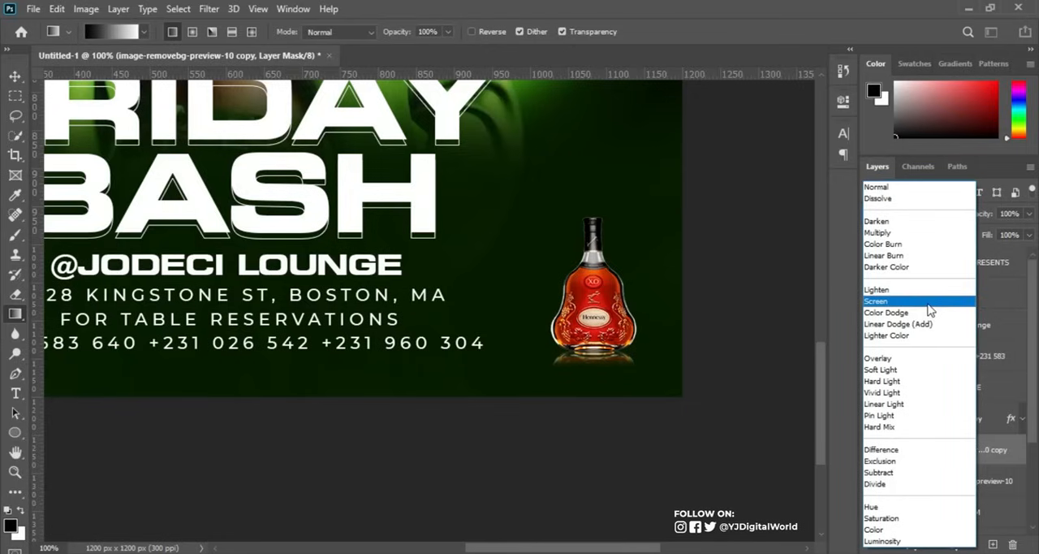
left_click(928, 302)
mouse_move(987, 221)
left_mouse_down()
mouse_move(936, 227)
mouse_move(982, 216)
left_mouse_up()
left_click(979, 220)
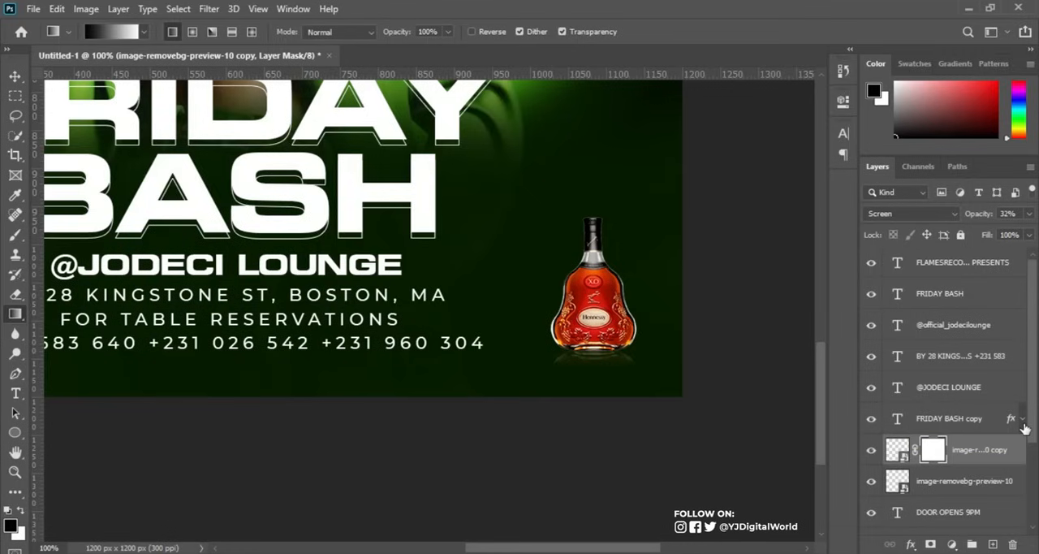
Copy the DRINK RESPONSIBILY line from the PARTY INFO note in Notepad into a new text layer beside the word BASH, opposite the bottle.
key("ctrl+0")
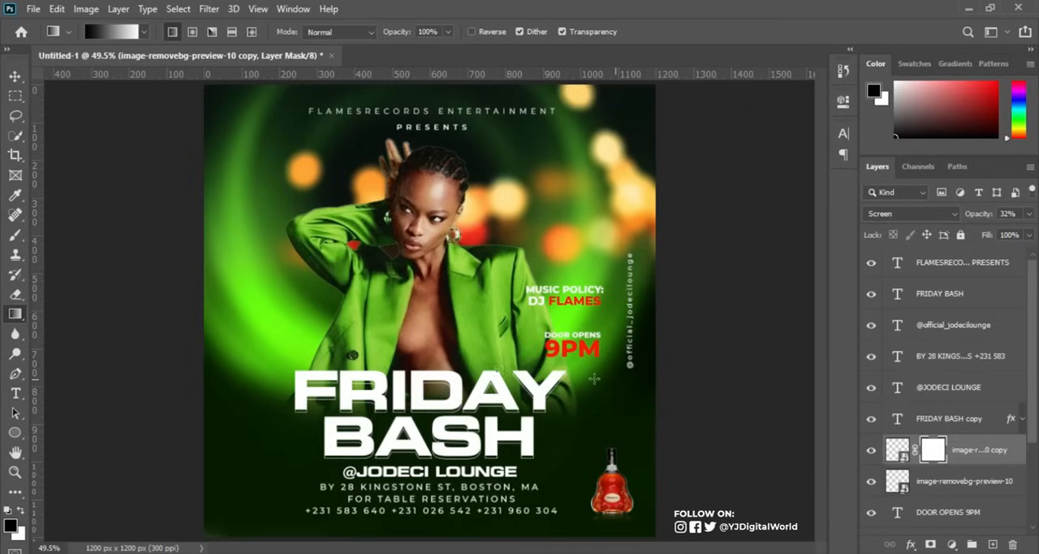
left_click(16, 394)
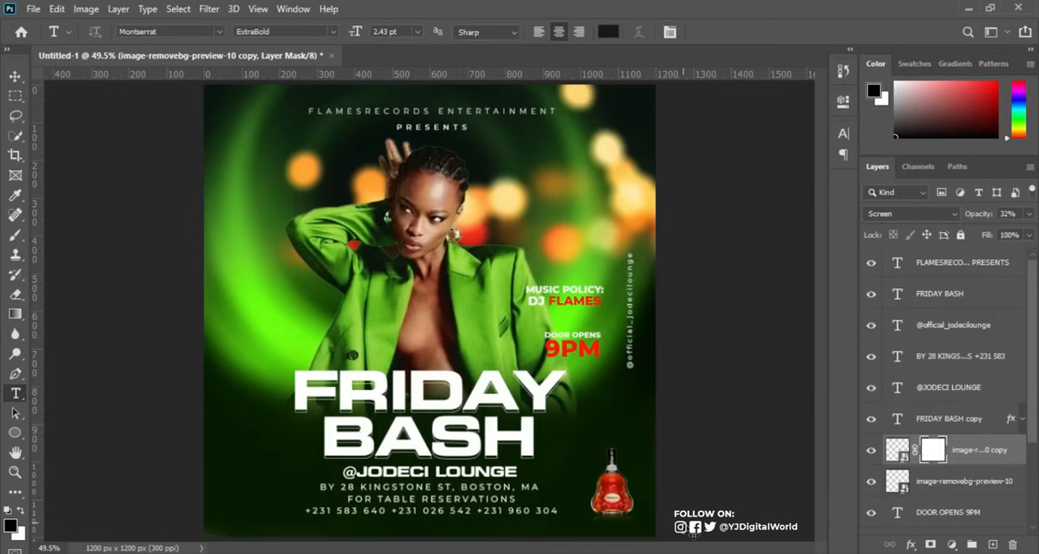
key("ctrl+plus")
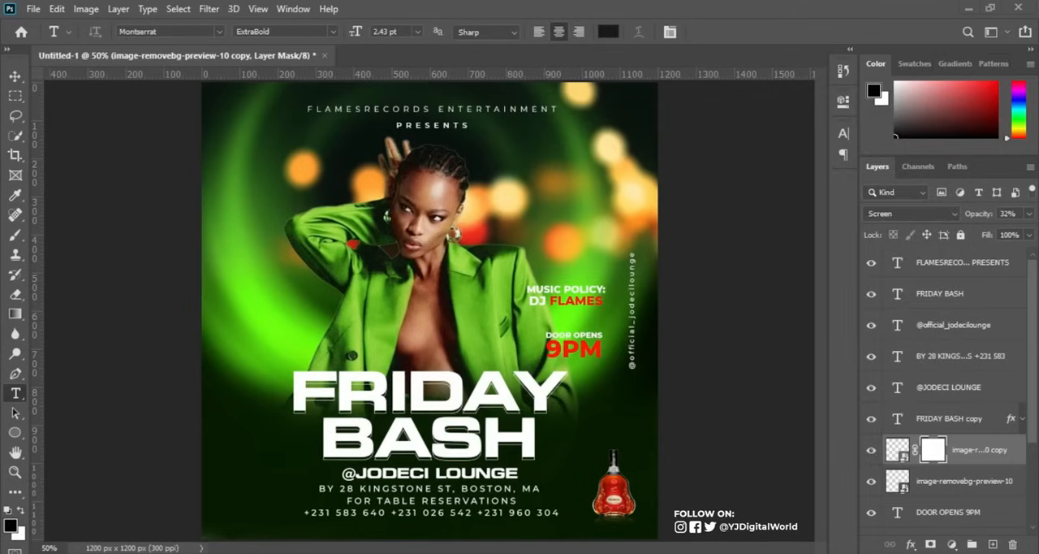
key("alt+Tab")
left_click_drag(692, 374, 830, 369)
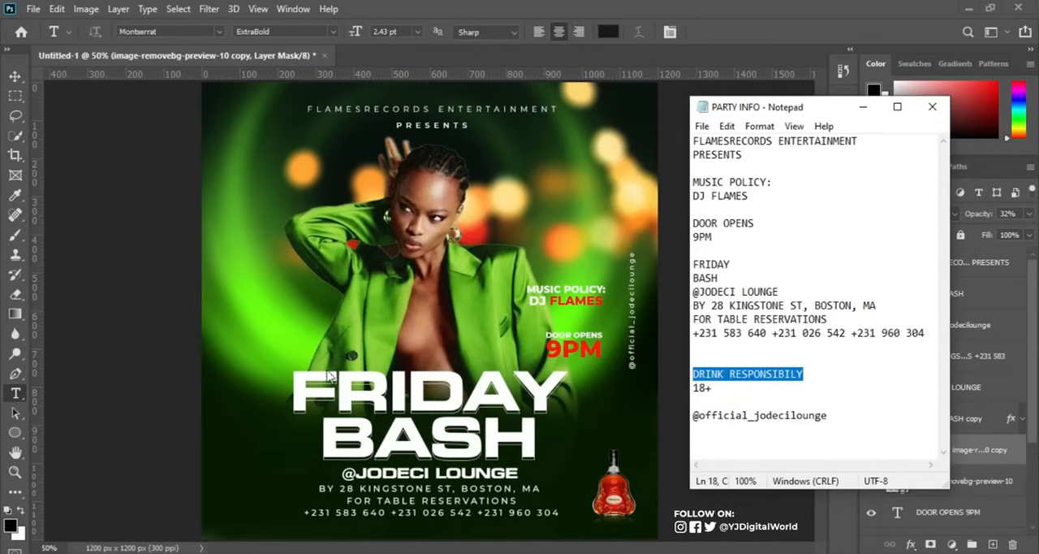
left_click(246, 461)
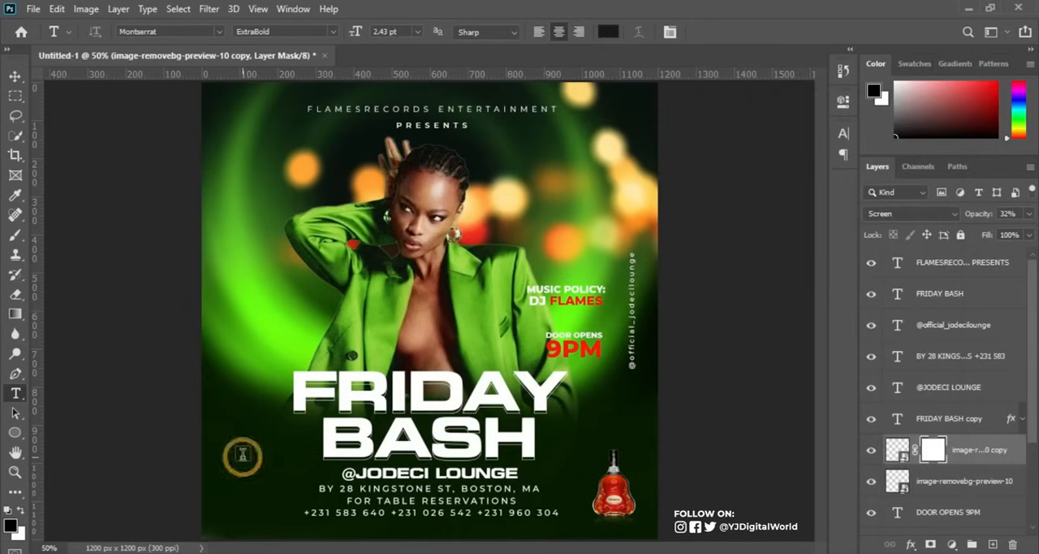
left_click(243, 456)
key("ctrl+v")
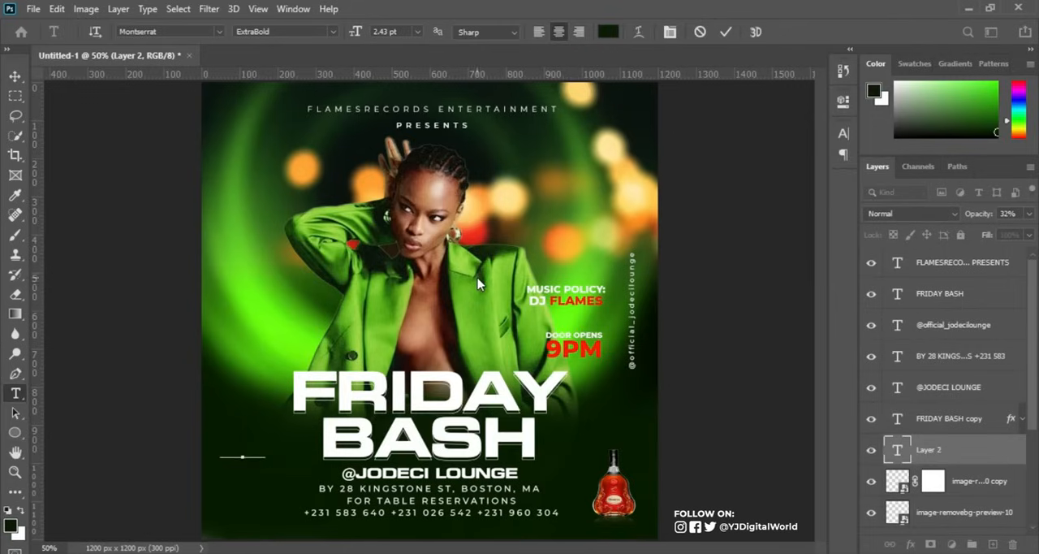
left_click(727, 33)
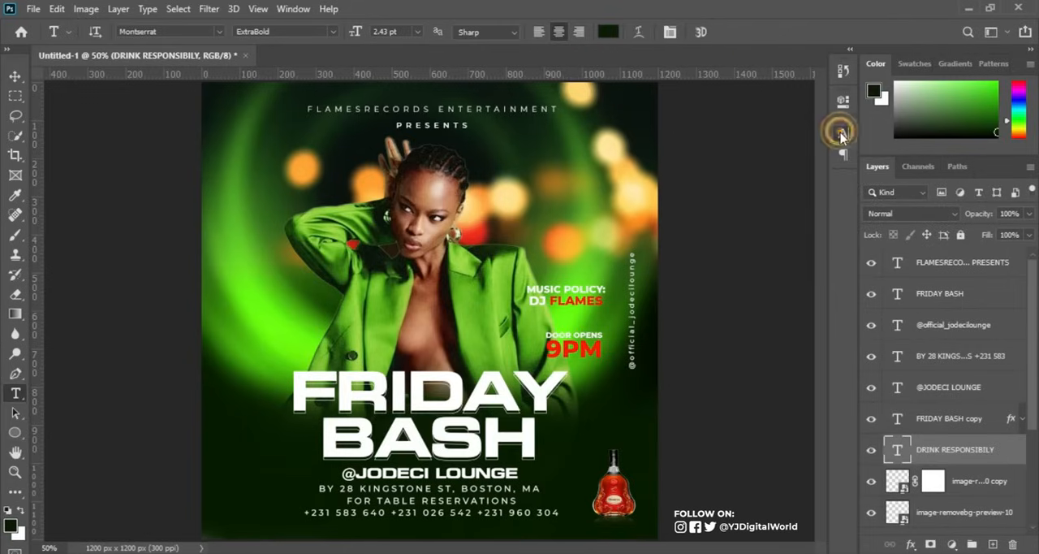
Change the DRINK RESPONSIBILY text color to white (ffffff) and collapse the character settings.
left_click(843, 134)
left_click(803, 221)
left_click_drag(668, 209, 637, 196)
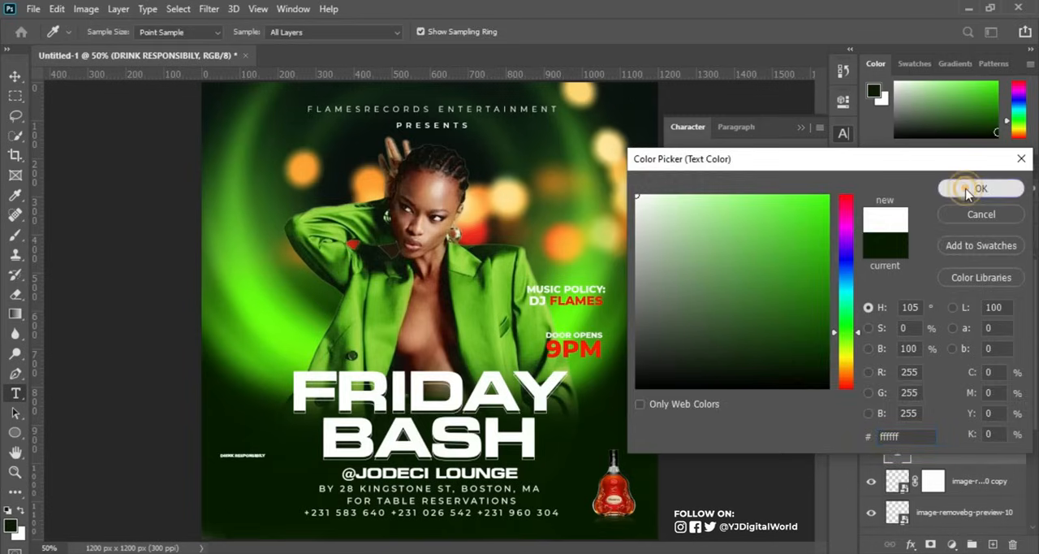
left_click(974, 189)
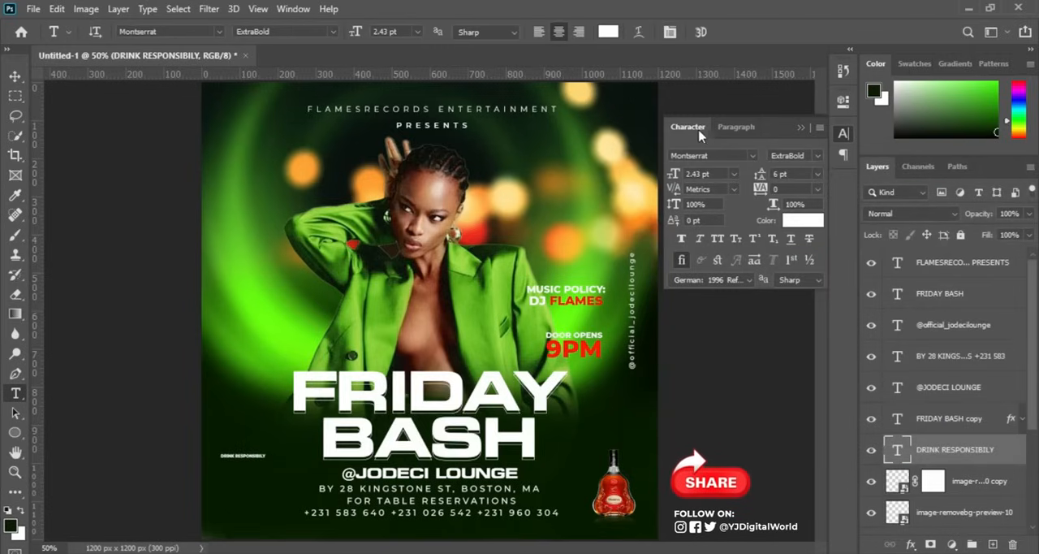
left_click(294, 9)
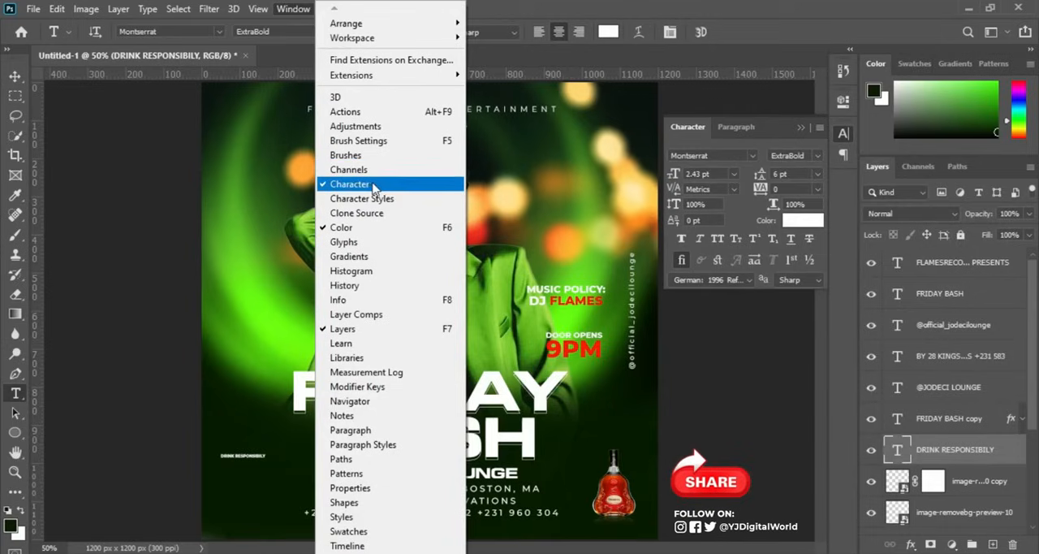
left_click(835, 21)
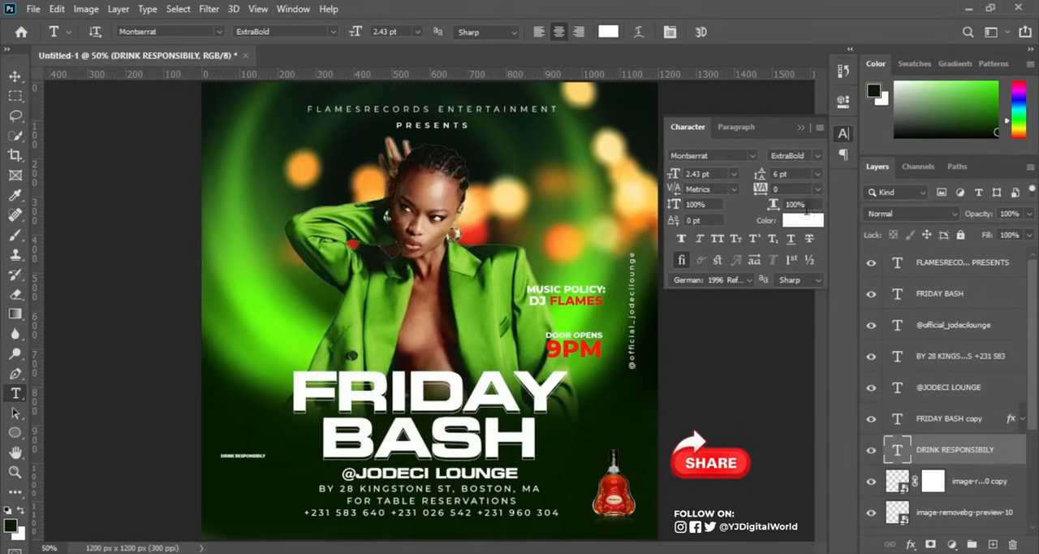
left_click(801, 128)
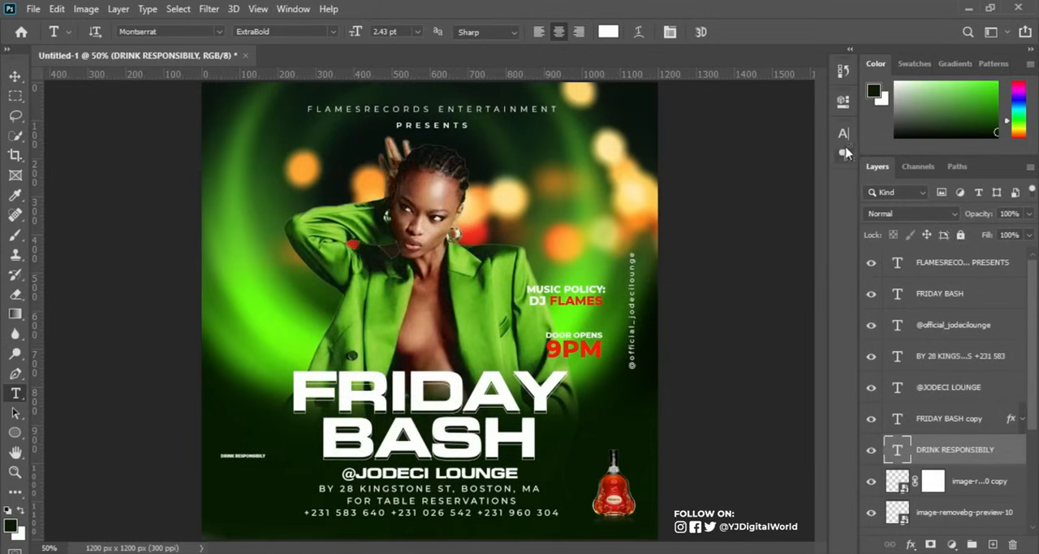
Set the DRINK RESPONSIBILY text to Montserrat Medium with 200 tracking and a 3 pt font size.
left_click(843, 134)
left_click(816, 158)
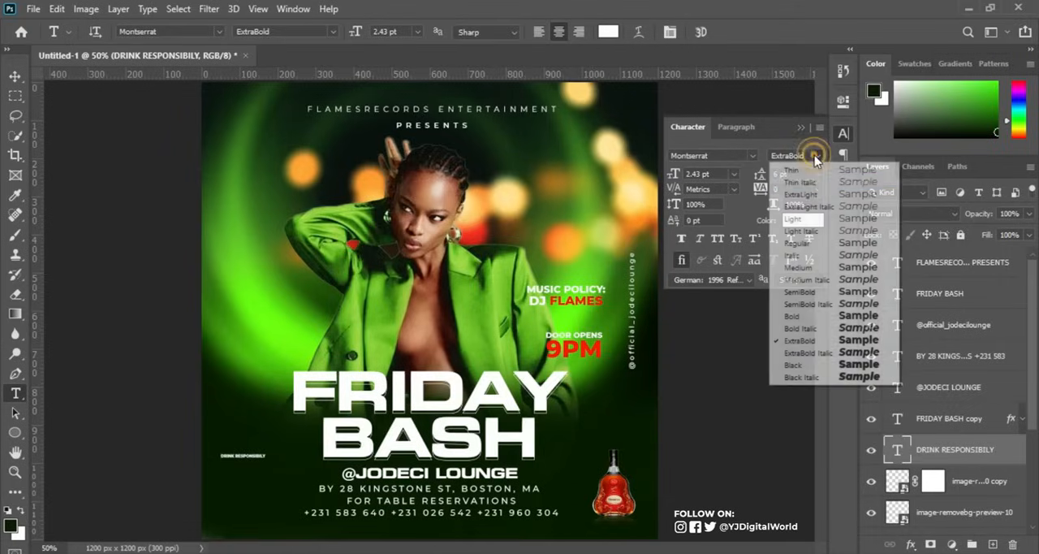
left_click(800, 268)
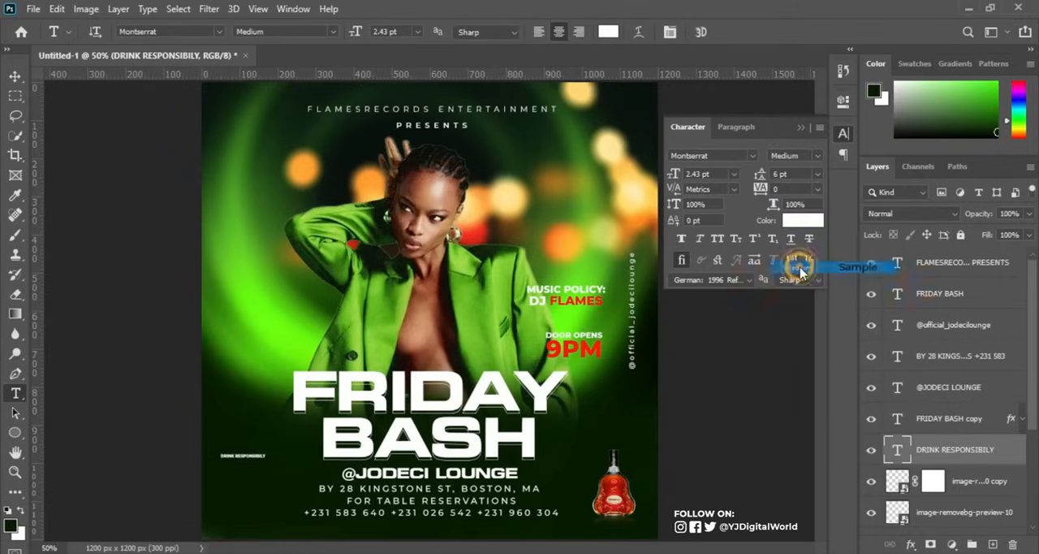
left_click_drag(760, 189, 763, 192)
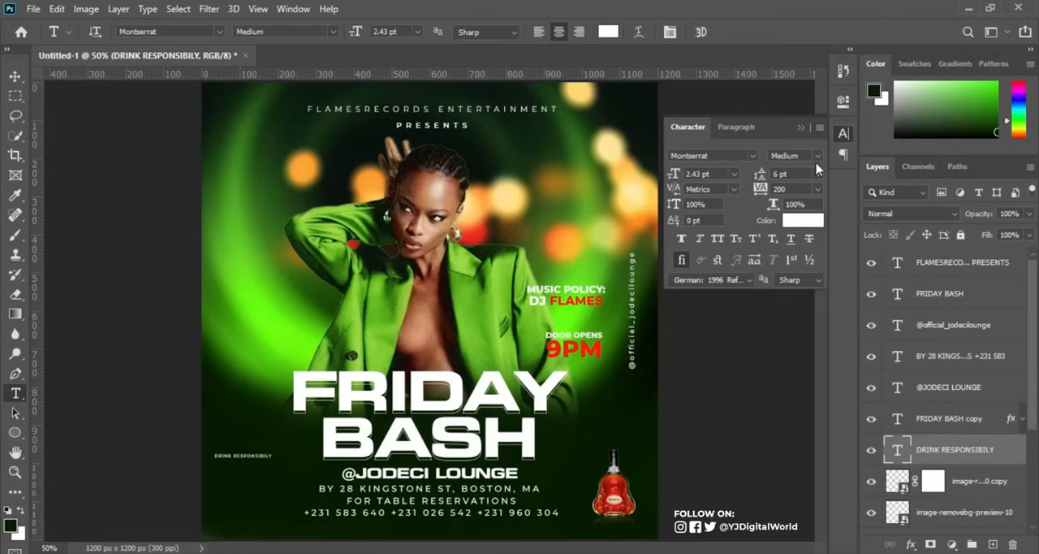
left_click(696, 173)
type("3")
key("Return")
left_click(801, 128)
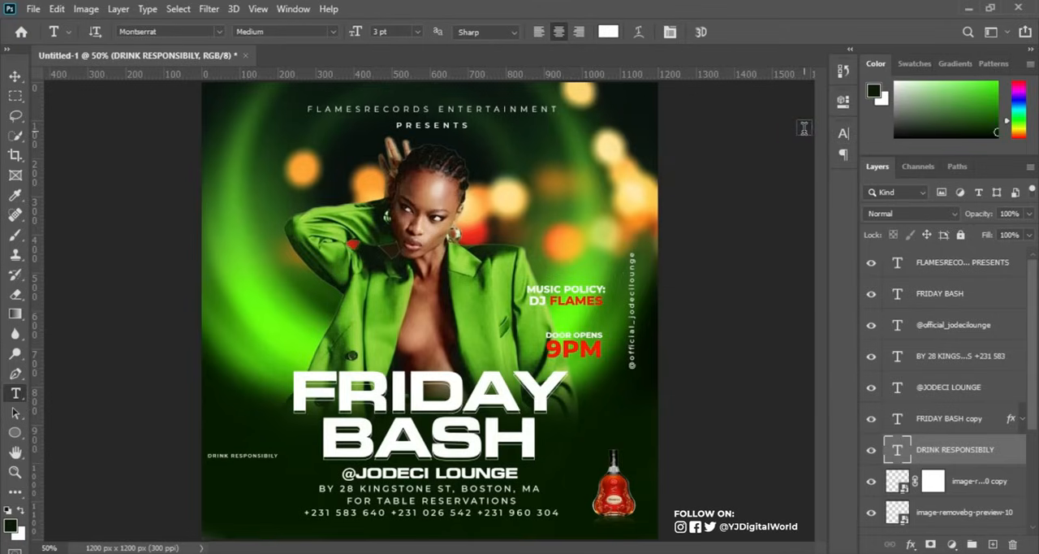
Rotate the DRINK RESPONSIBILY text 90° counter clockwise, show the guides, and move it against the flyer's left margin guide beside BASH.
key("ctrl+t")
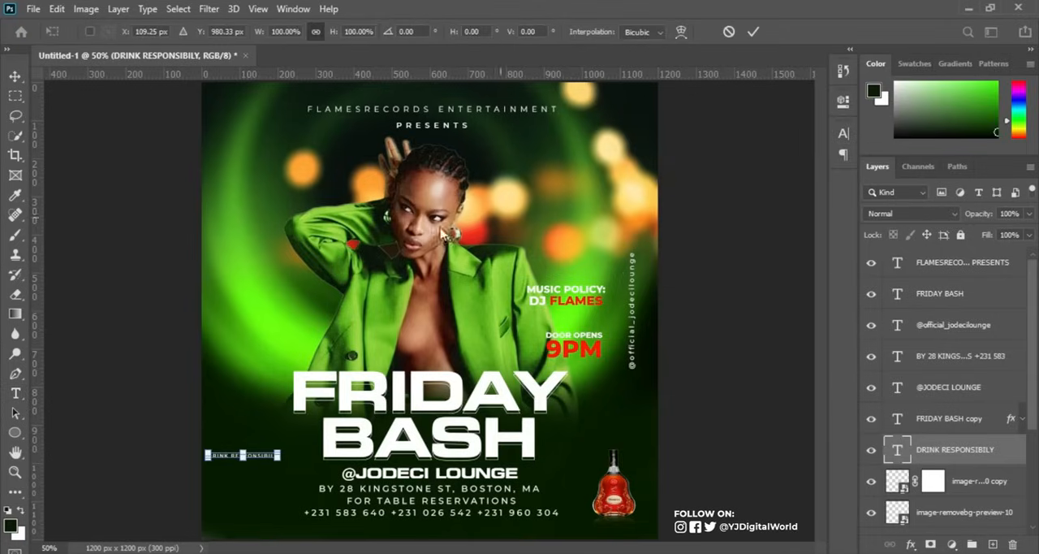
right_click(261, 458)
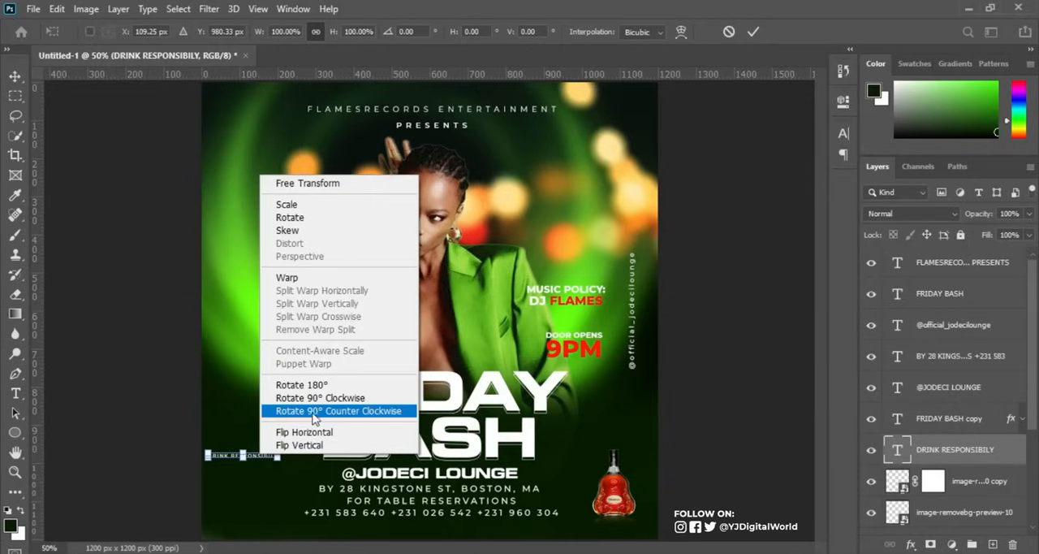
left_click(369, 411)
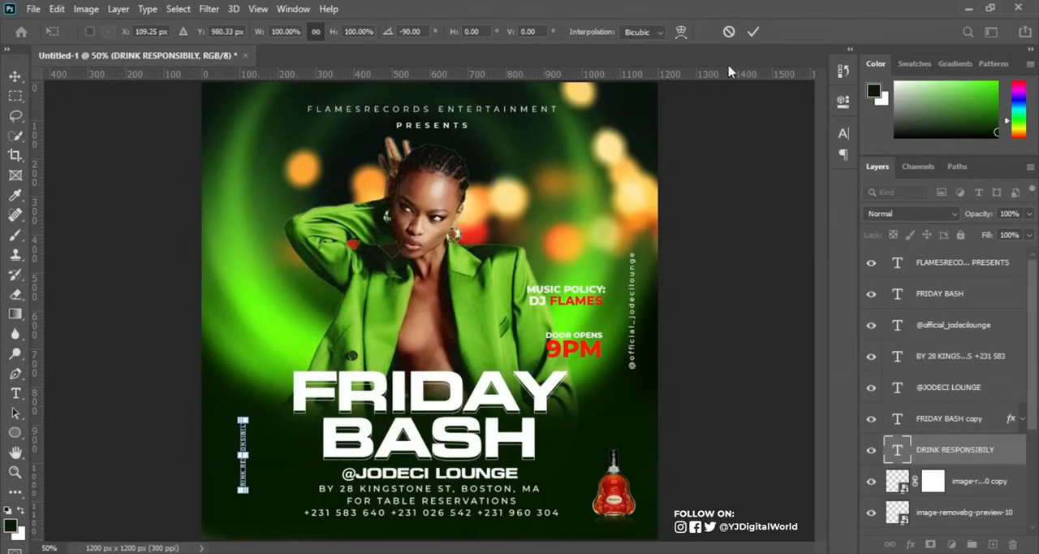
left_click(753, 32)
key("ctrl+semicolon")
left_click(15, 75)
left_click_drag(251, 477, 236, 449)
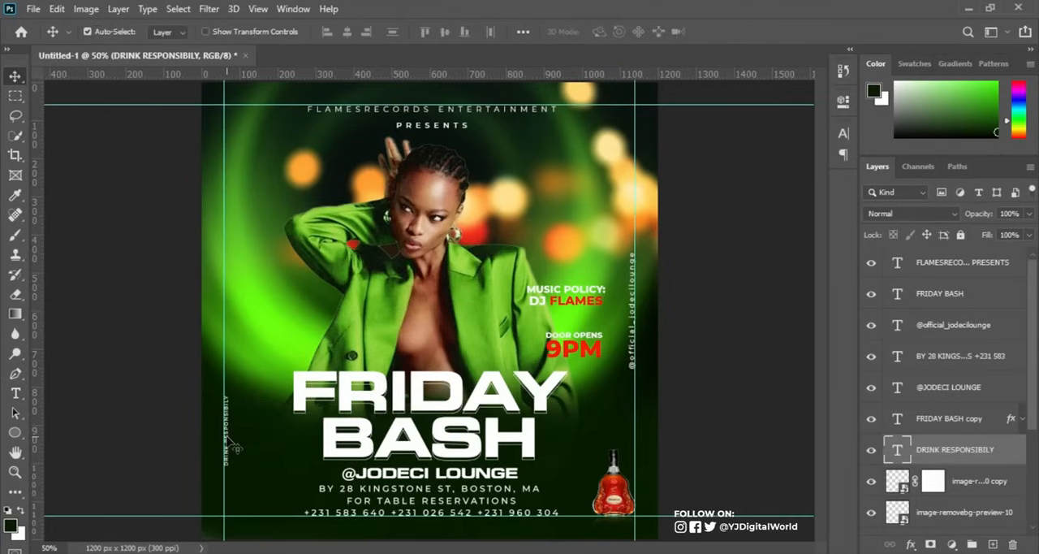
left_click(15, 431)
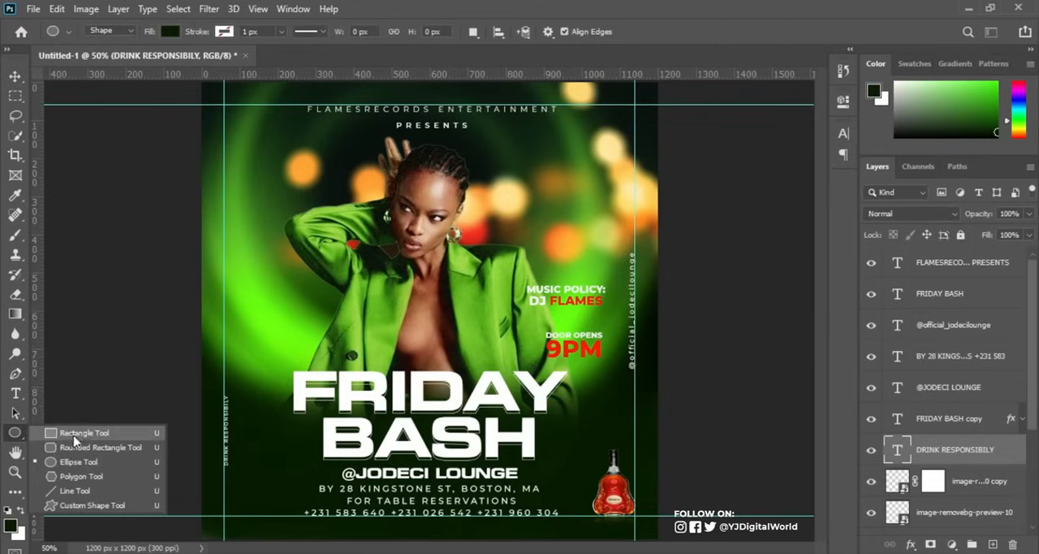
left_click(78, 439)
left_click(254, 450)
left_click_drag(254, 450, 285, 481)
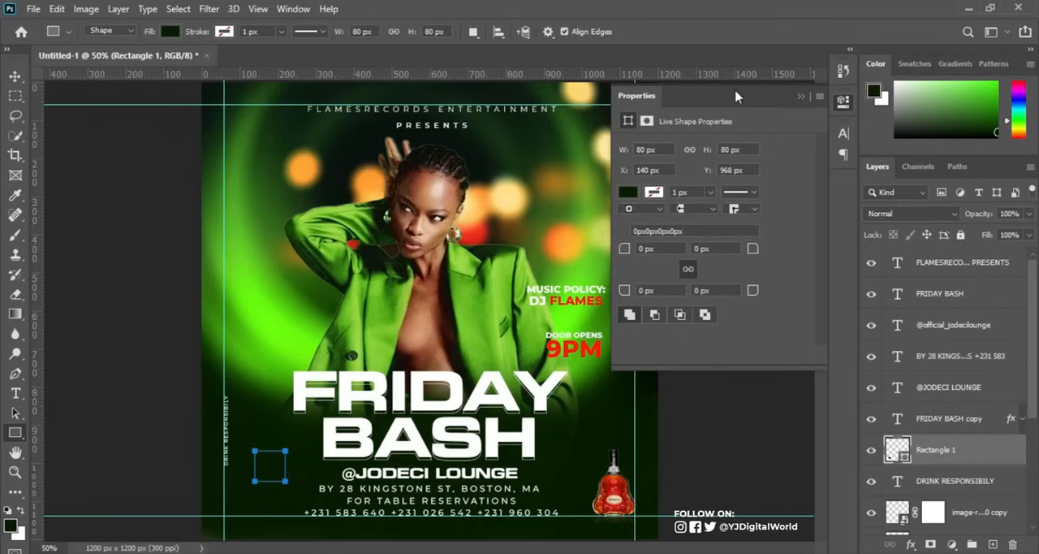
Round all corners of the square to 17 px and fill it with the recently used red.
left_click(292, 8)
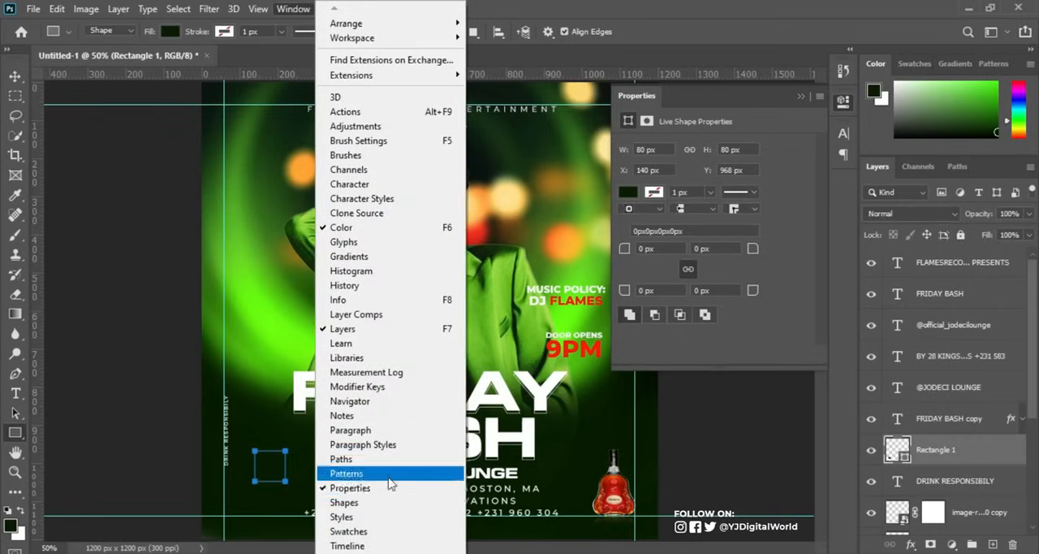
left_click(625, 248)
left_click_drag(625, 249, 637, 251)
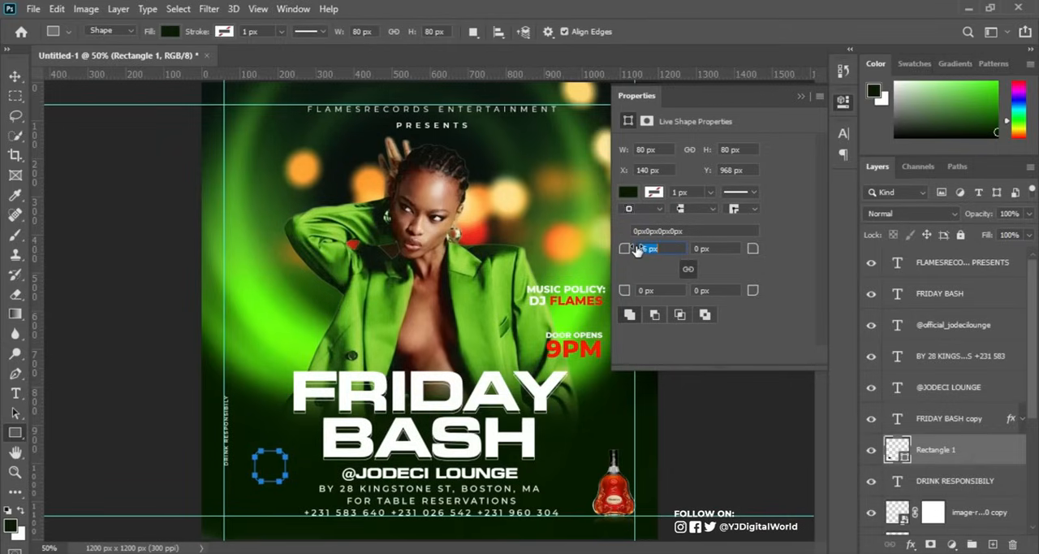
key("Return")
left_click(631, 193)
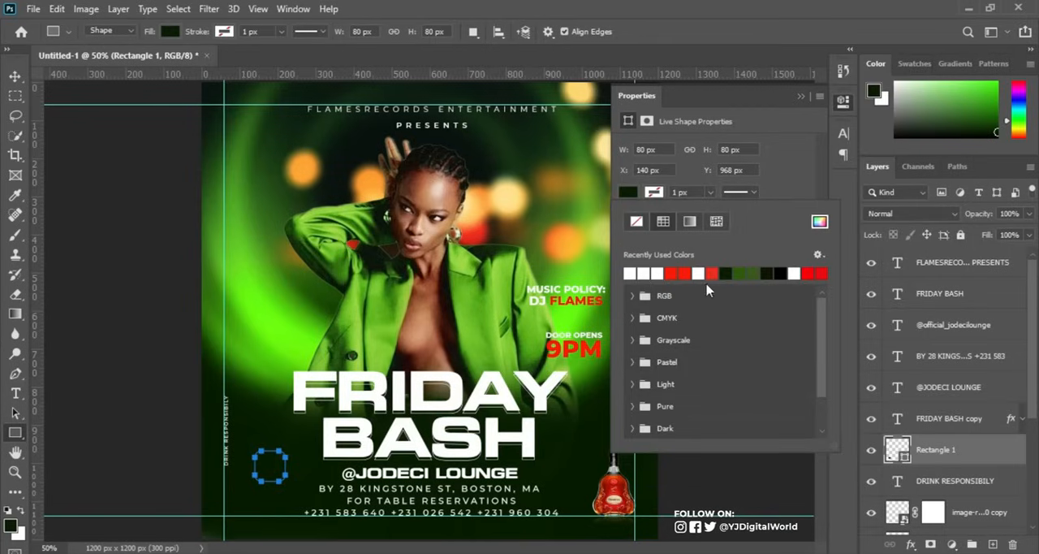
left_click(673, 272)
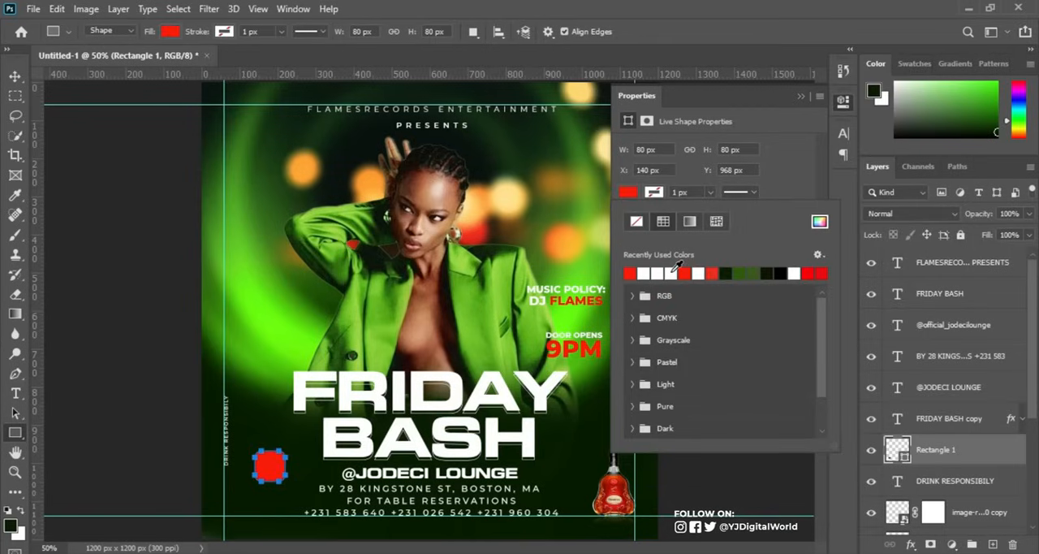
Scale the red square to 70 px and place it in the flyer's lower-left corner where the margin guides meet.
left_click(15, 76)
left_click(15, 76)
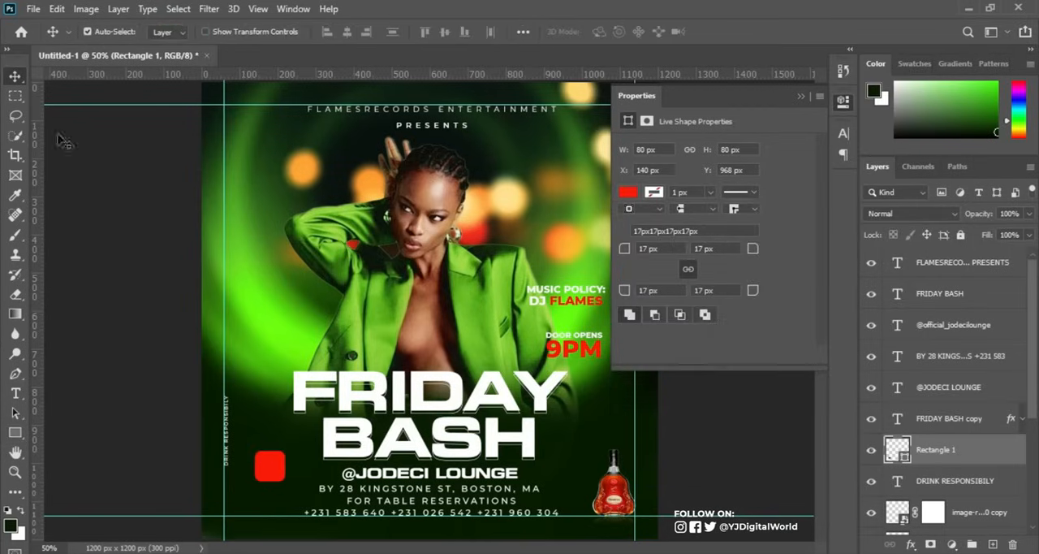
left_click_drag(278, 475, 249, 493)
key("ctrl+t")
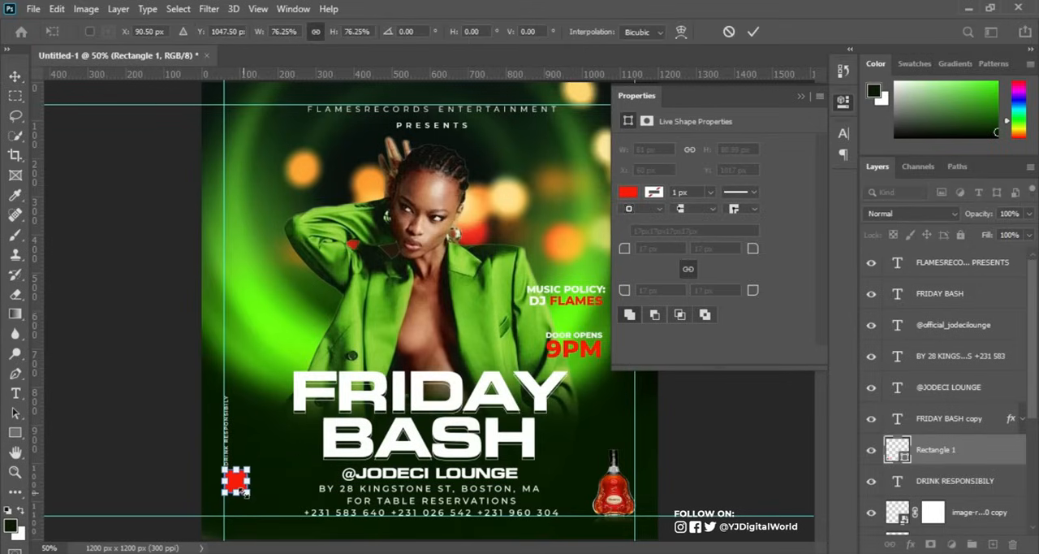
key("Return")
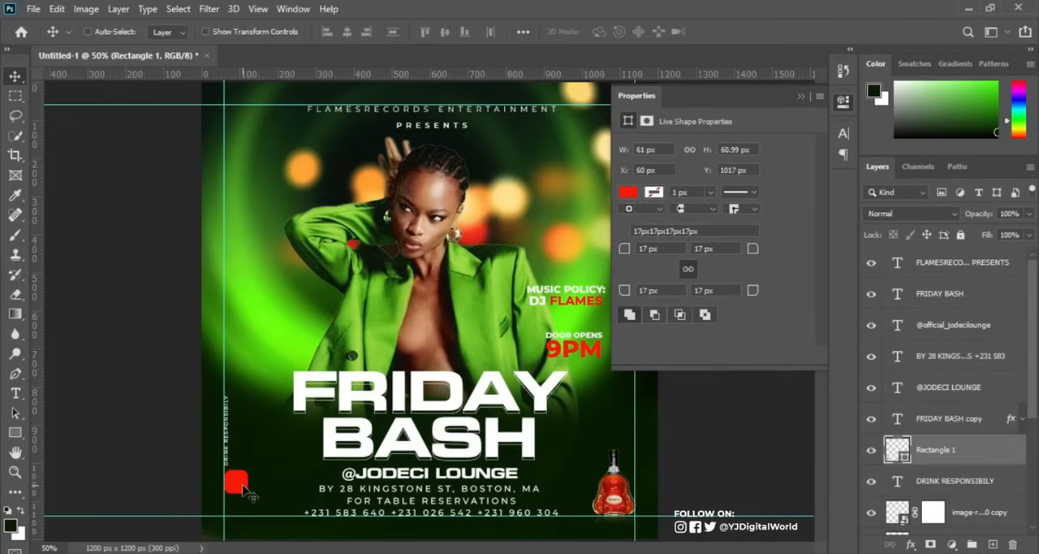
key("ctrl+t")
left_click_drag(246, 492, 247, 512)
key("Return")
Copy 18+ from the PARTY INFO note in Notepad into a new text layer between the vertical text and BASH.
key("alt+Tab")
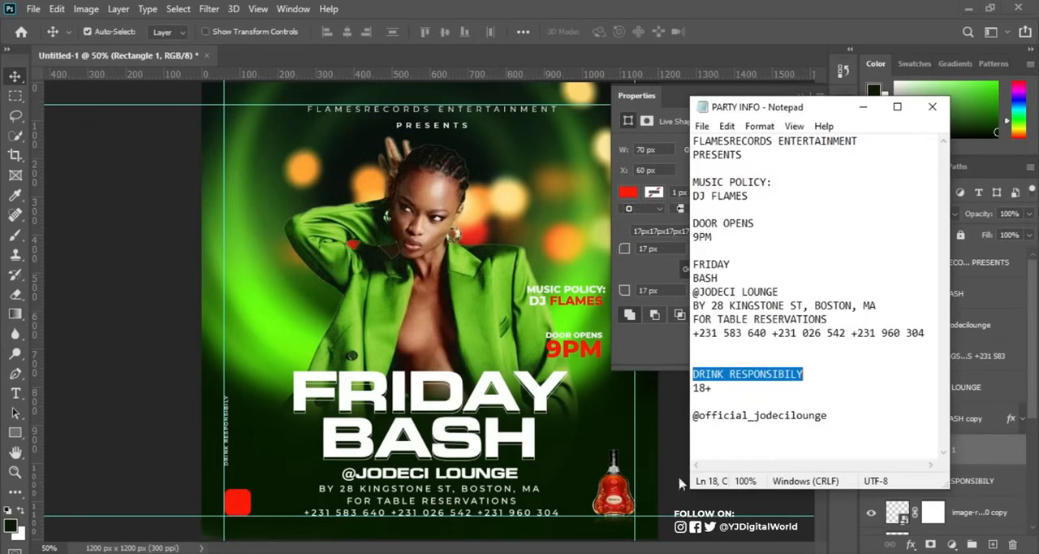
double_click(741, 394)
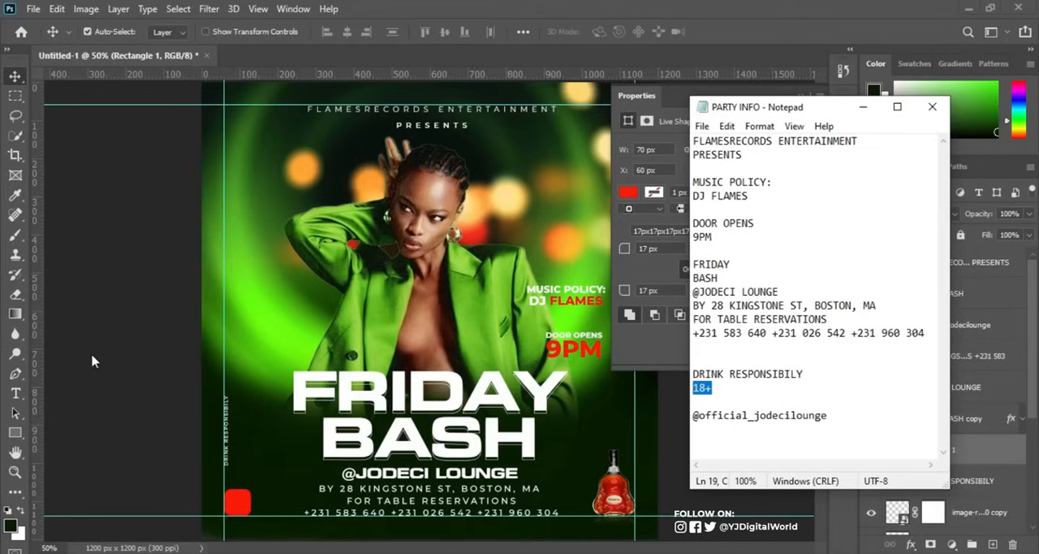
left_click(14, 393)
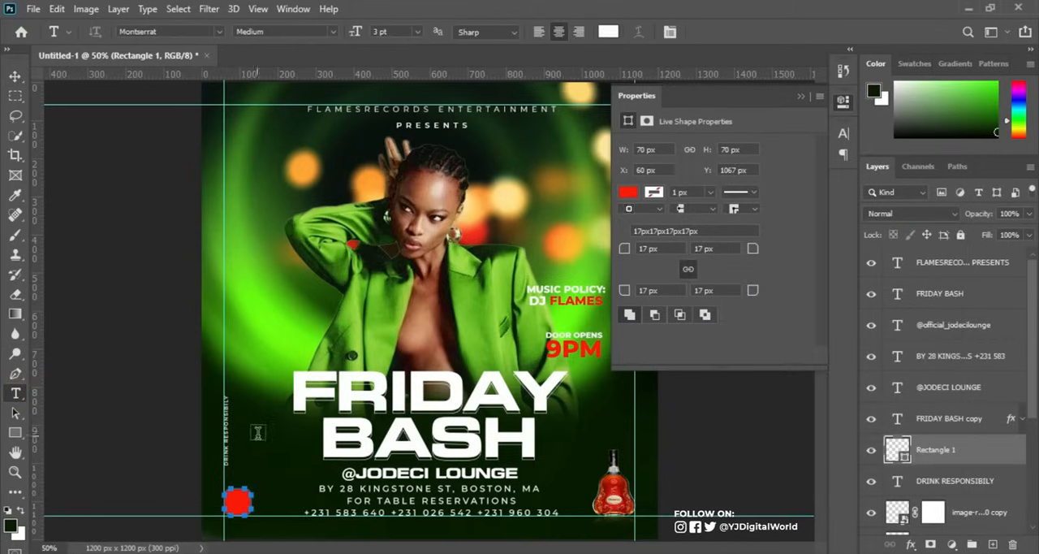
left_click(257, 433)
type("18+")
left_click(728, 33)
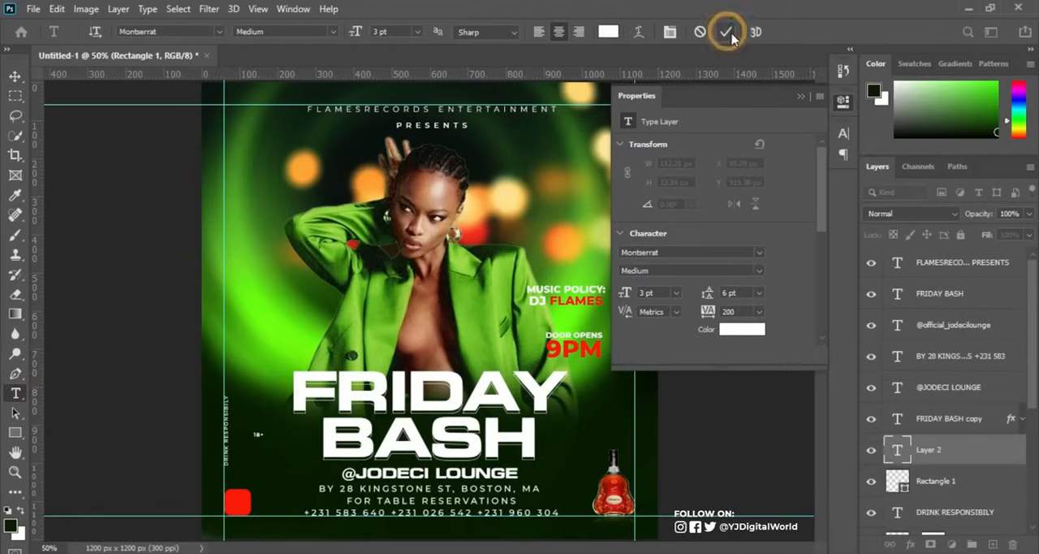
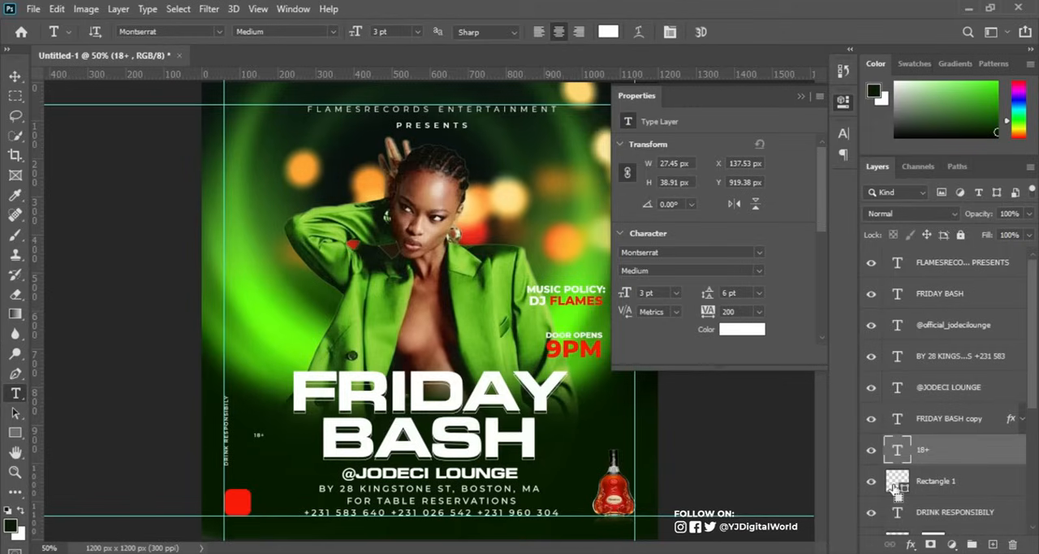
Hide the guides and centre the 18+ text horizontally and vertically on the red square using the square's outline as a selection.
left_click(896, 487, "ctrl")
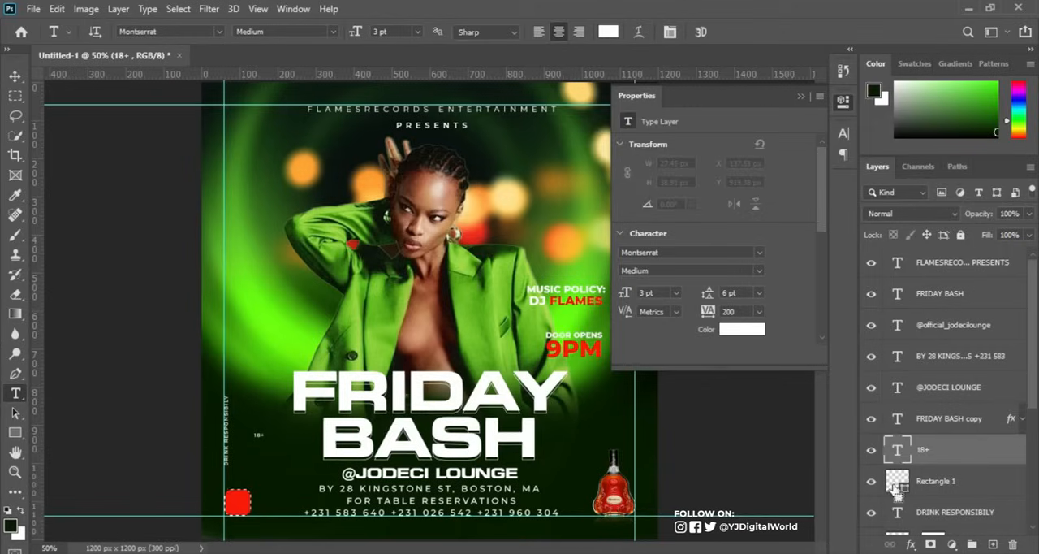
key("ctrl+h")
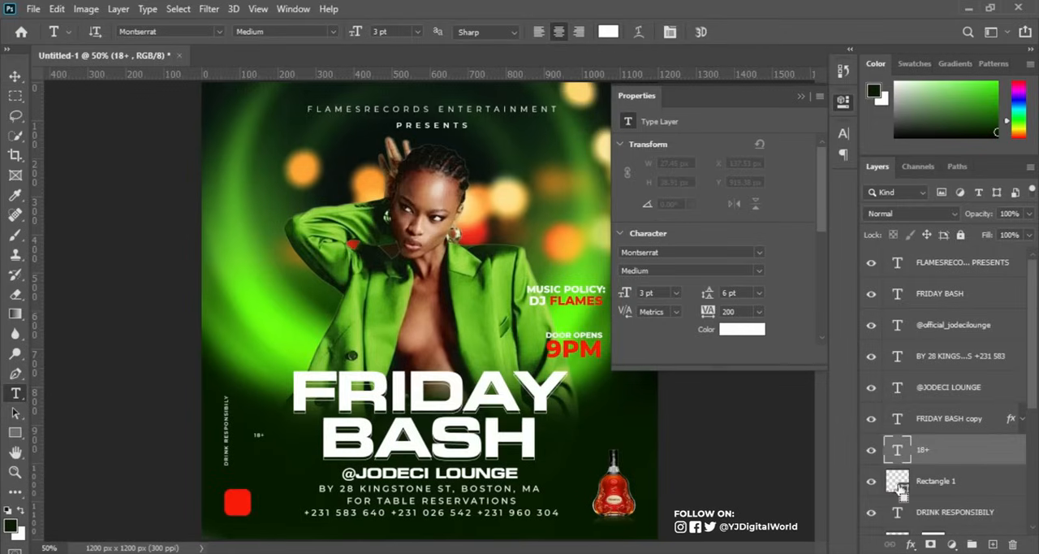
left_click(896, 485, "ctrl")
left_click(14, 78)
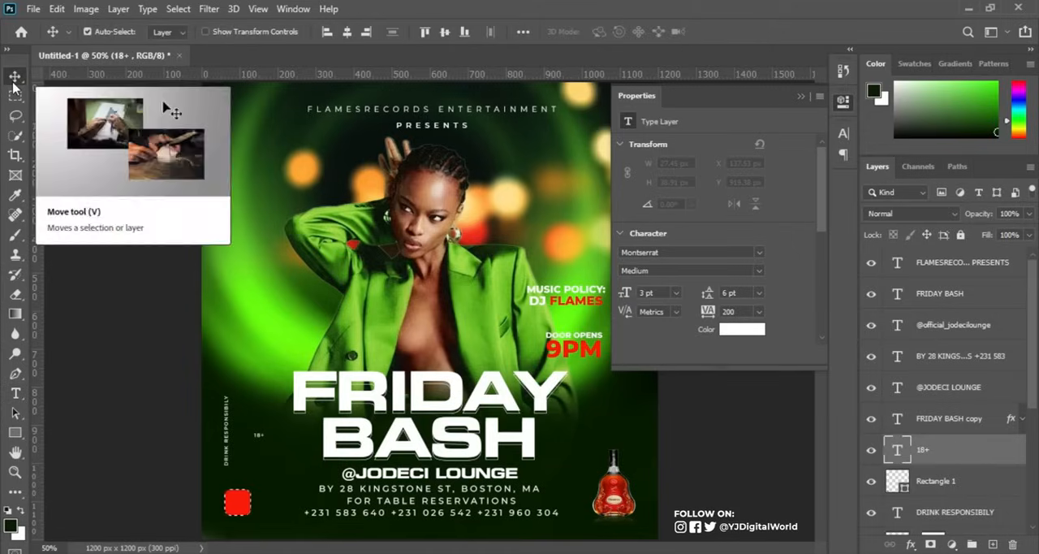
left_click(348, 34)
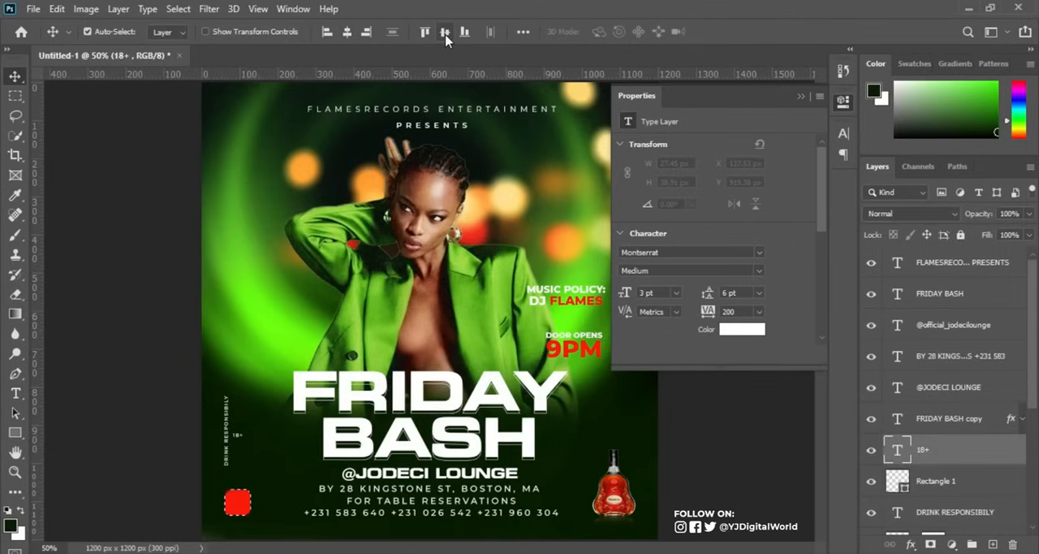
left_click(445, 34)
key("ctrl+d")
Enlarge the 18+ text inside the red square and place the vertical DRINK RESPONSIBILY text centred above the badge.
left_click(179, 10)
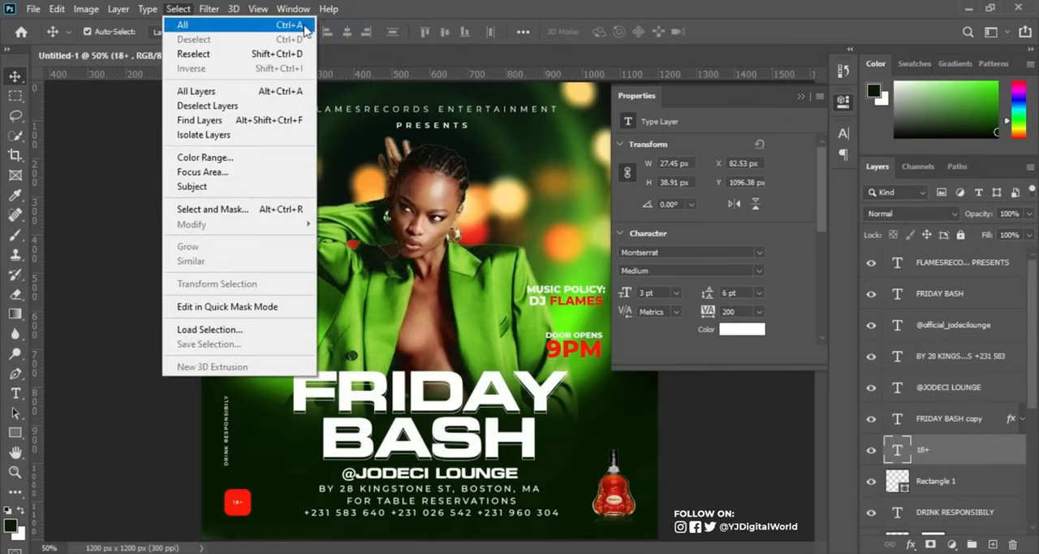
left_click(464, 20)
key("ctrl+t")
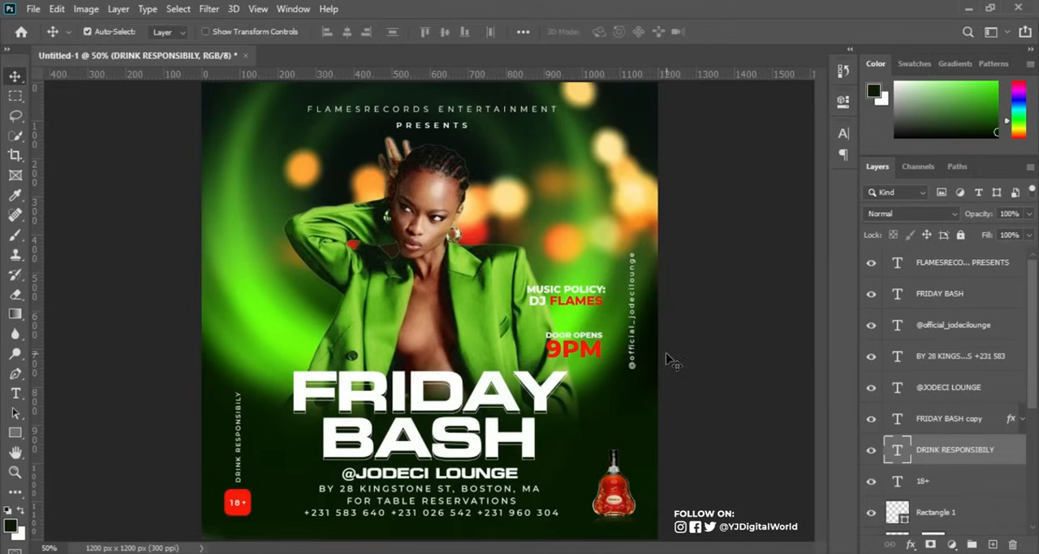
On a new layer above the BG group, paint a soft 300 px orange glow at 100% flow beside the woman's neck, sampling the background lights.
left_click_drag(1036, 349, 1036, 477)
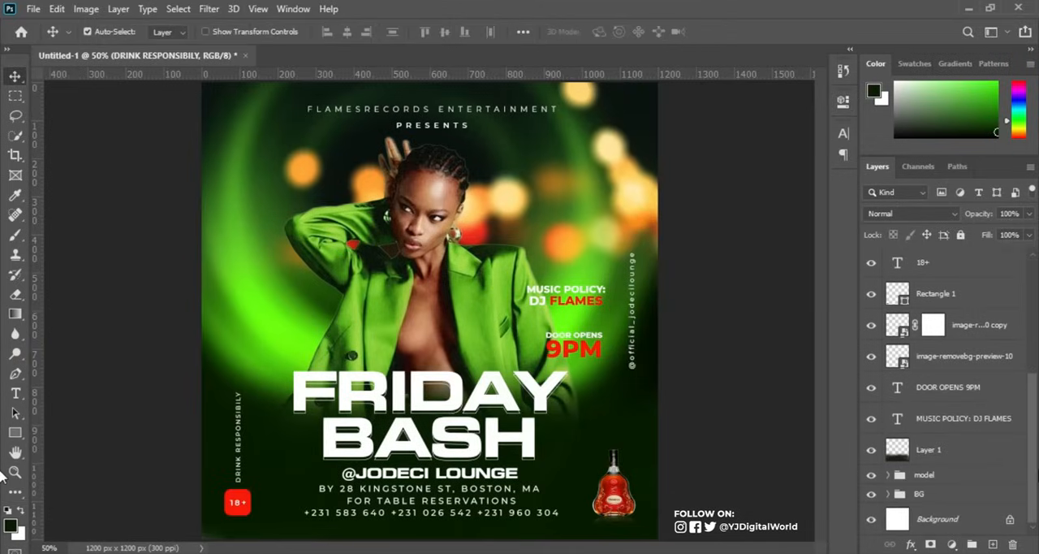
left_click(941, 495)
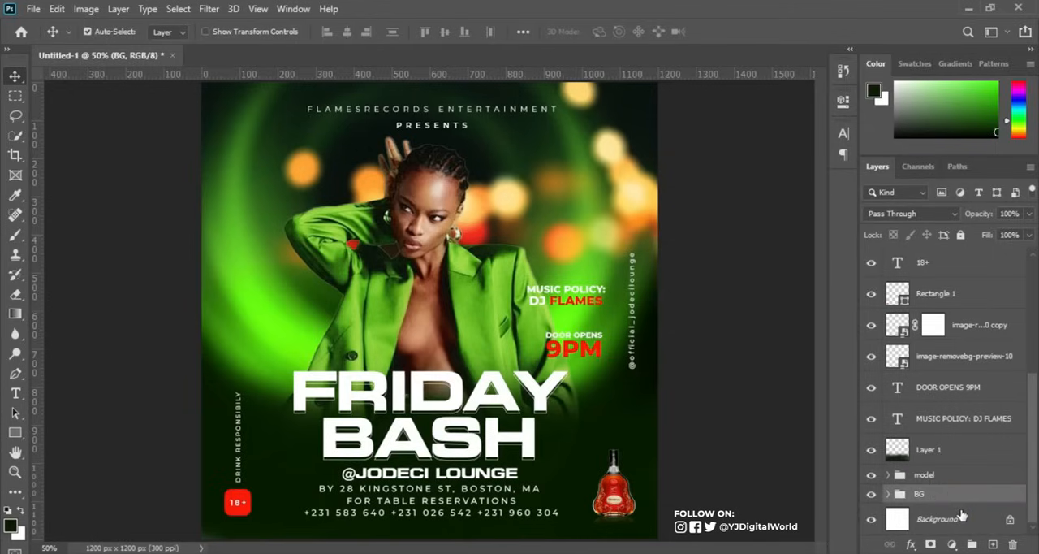
left_click(993, 544)
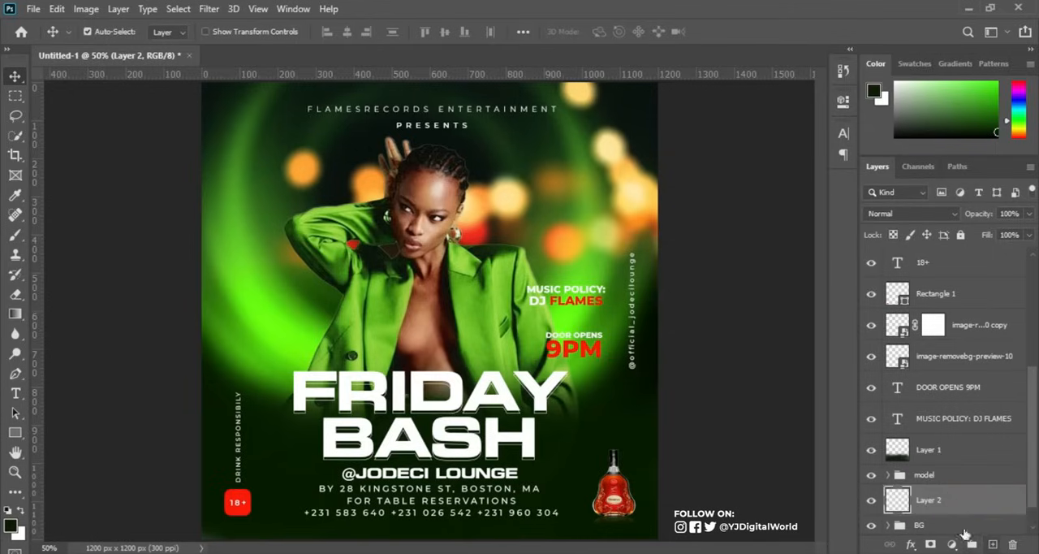
left_click(15, 235)
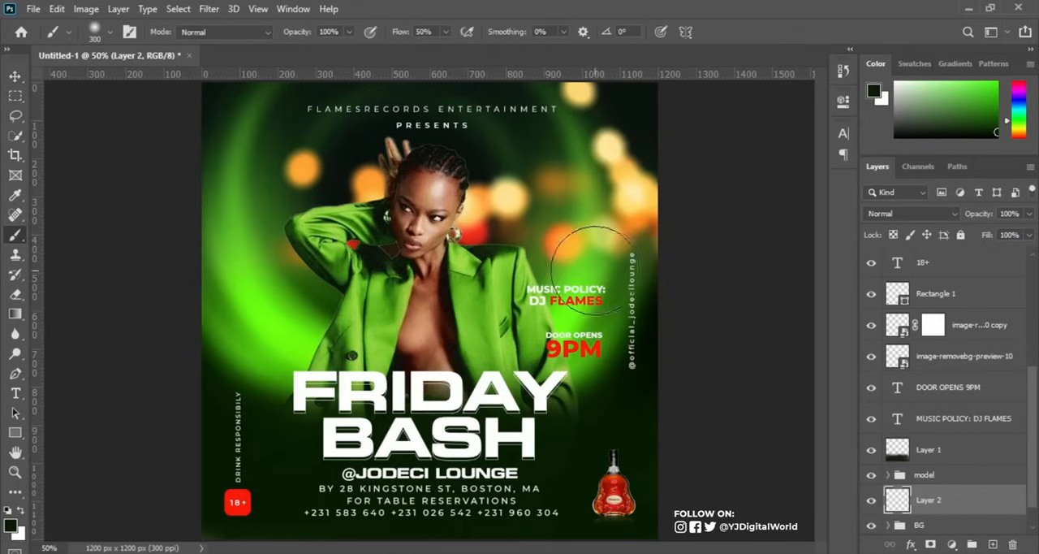
left_click(483, 201, "alt")
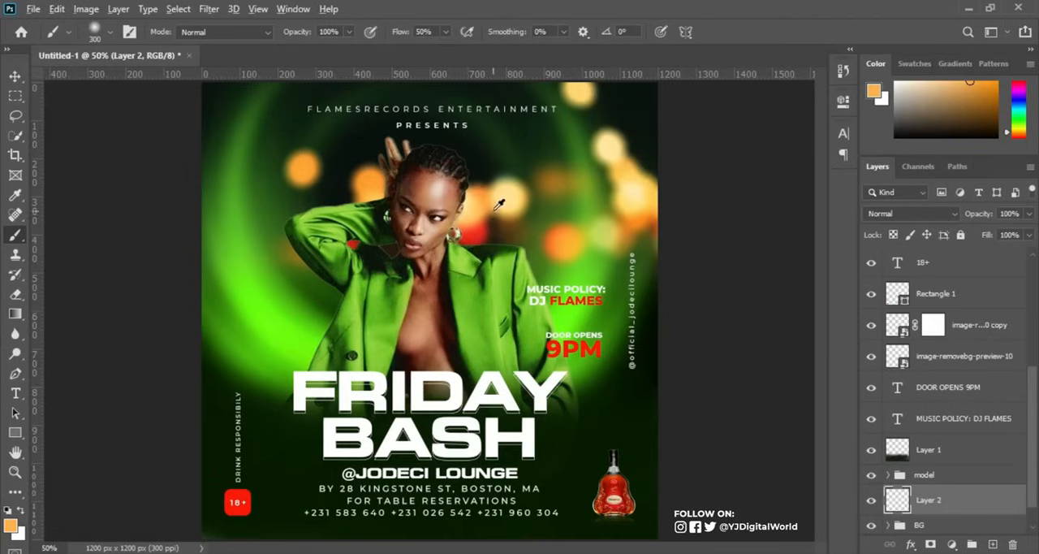
left_click(488, 192, "alt")
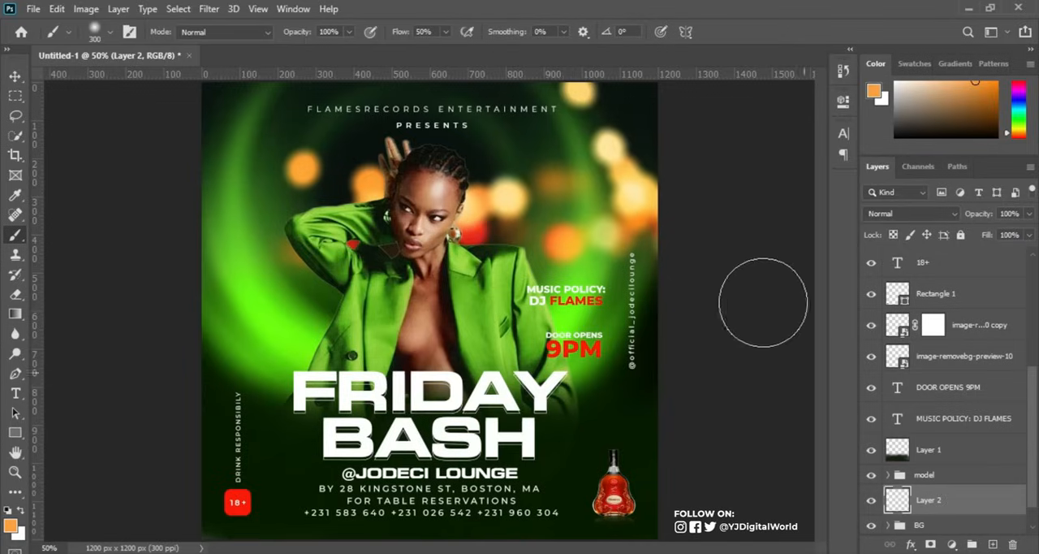
left_click_drag(397, 33, 468, 51)
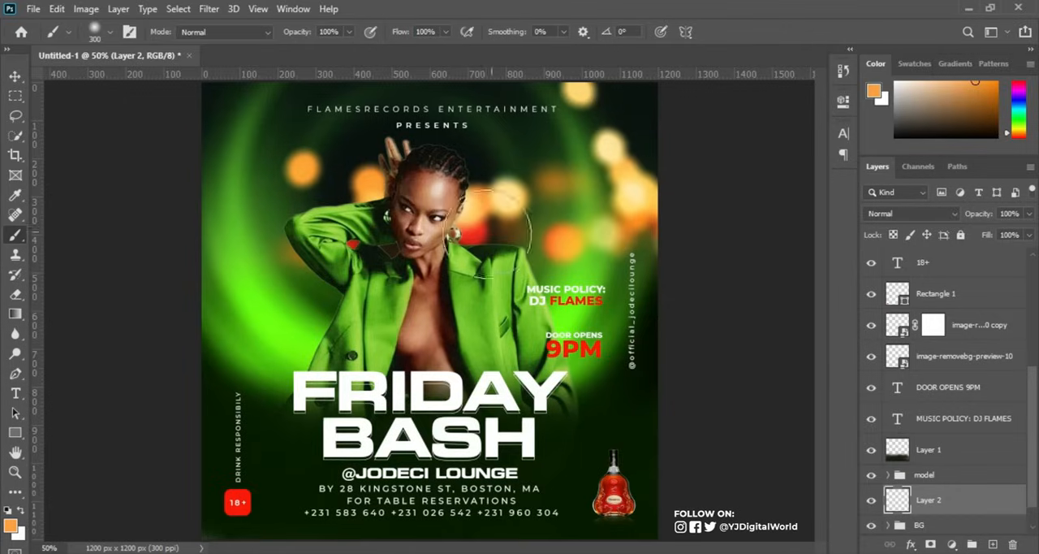
left_click(472, 237)
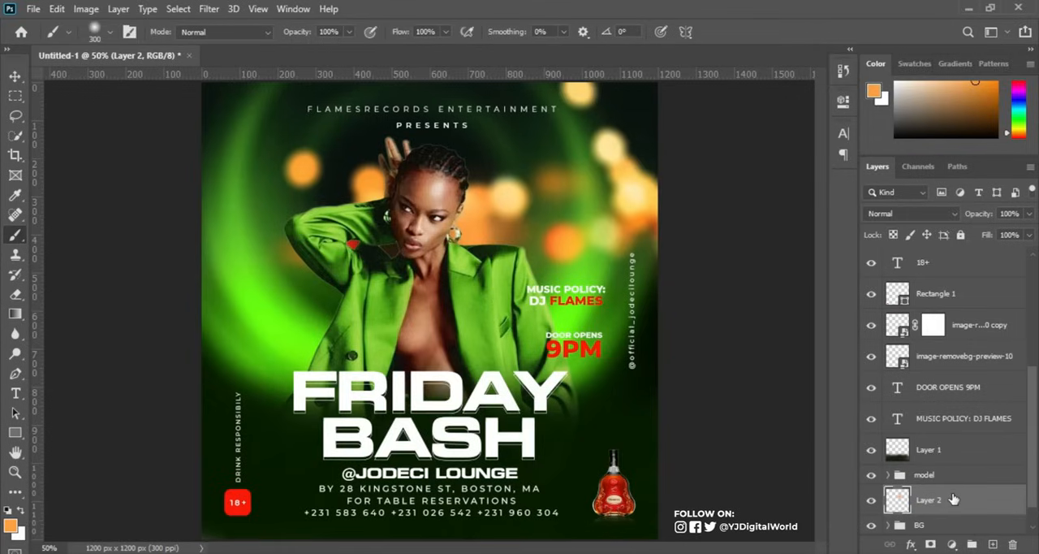
Duplicate the orange glow layer above the model group, set the copy's blend mode to Screen and compare it on and off.
key("ctrl+j")
left_click_drag(958, 500, 958, 474)
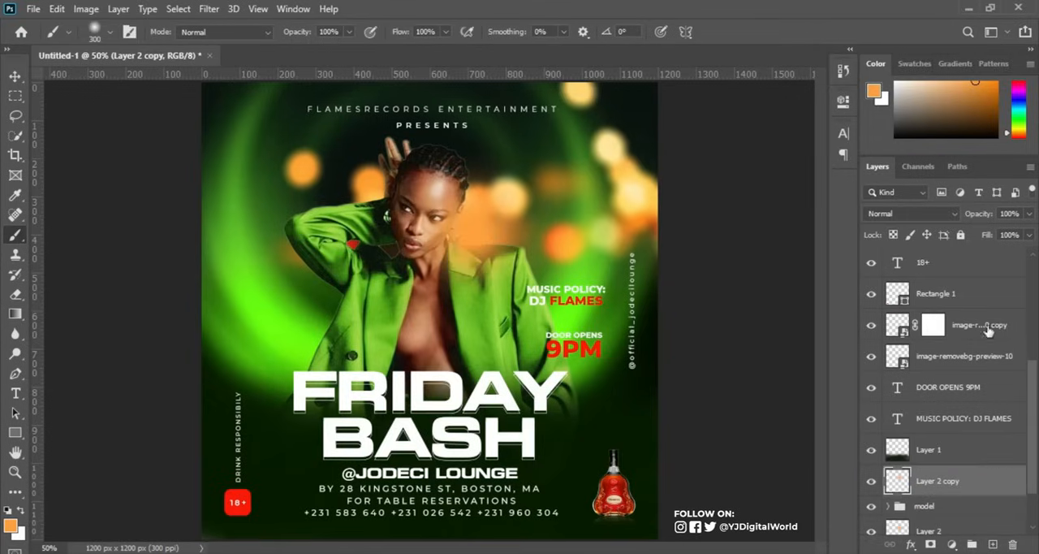
left_click(952, 215)
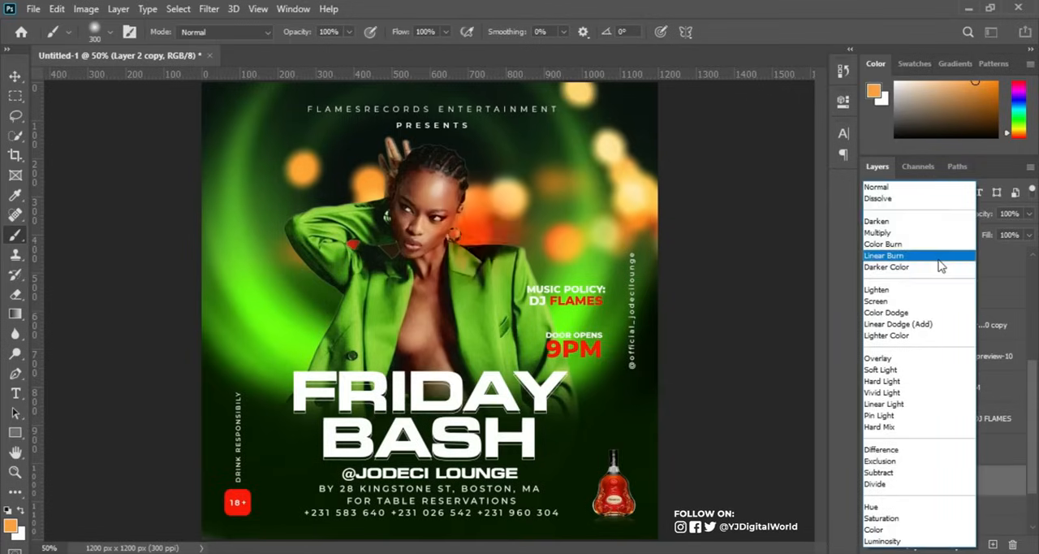
left_click(918, 302)
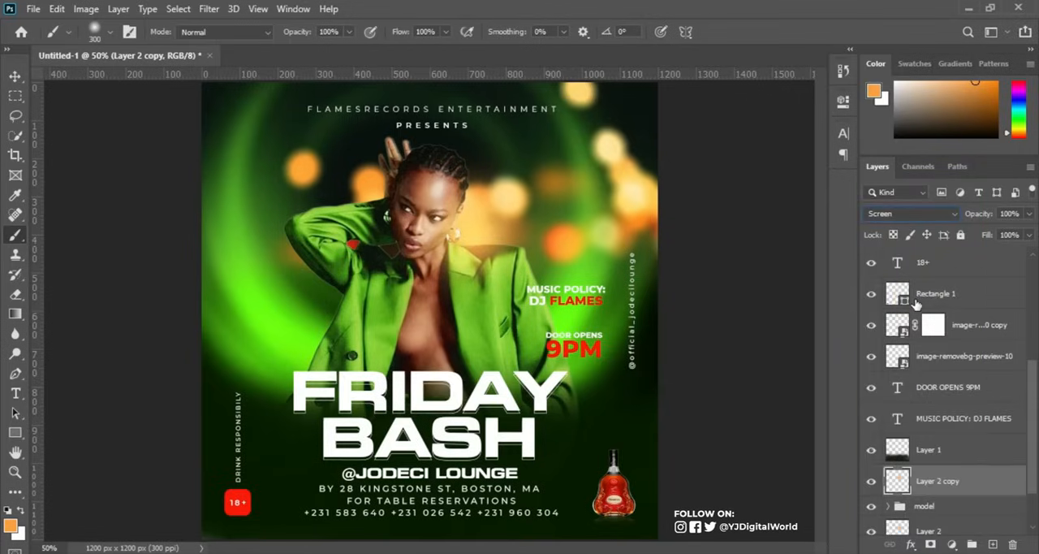
left_click(871, 485)
left_click(870, 485)
On a new layer above Layer 2, paint a soft glow near the MUSIC POLICY text in bright green sampled from the background.
left_click_drag(1034, 449, 1037, 485)
left_click(945, 470)
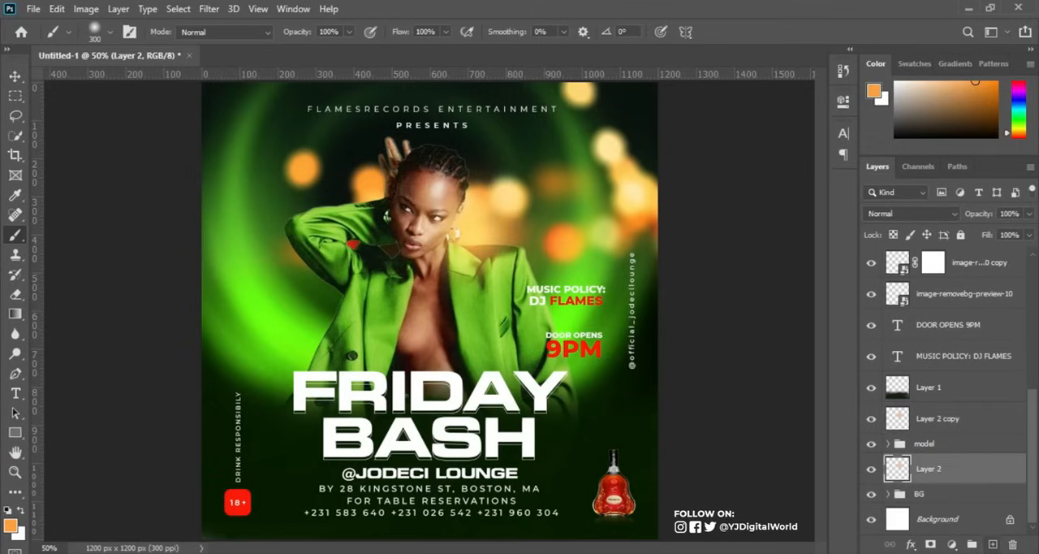
left_click(992, 545)
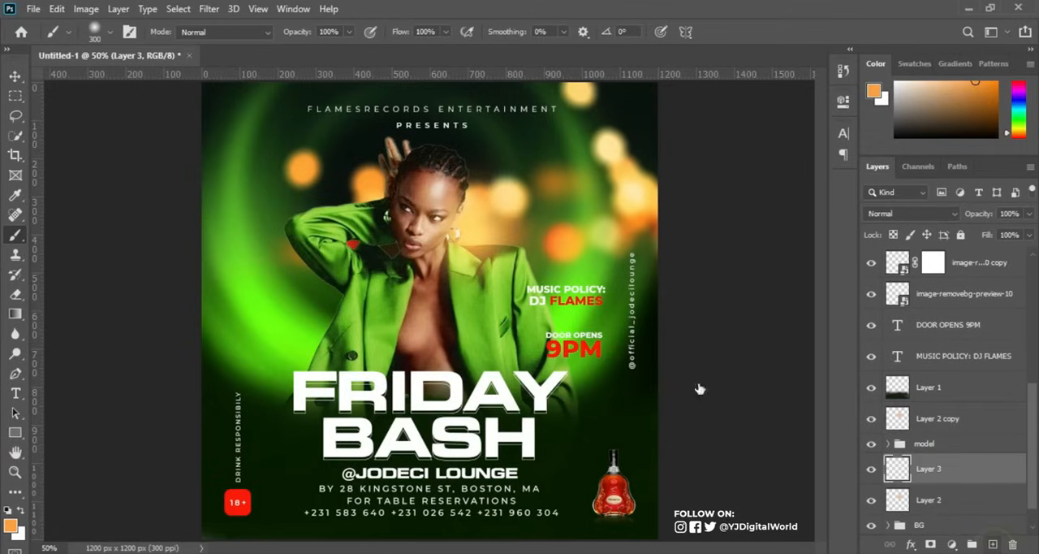
left_click(575, 317, "alt")
left_click(577, 315, "alt")
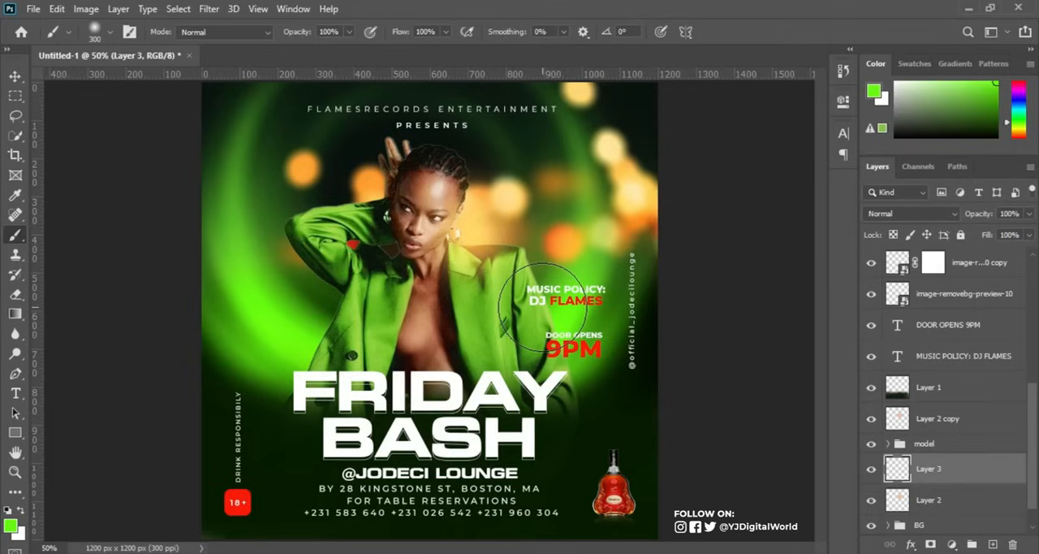
left_click(543, 307)
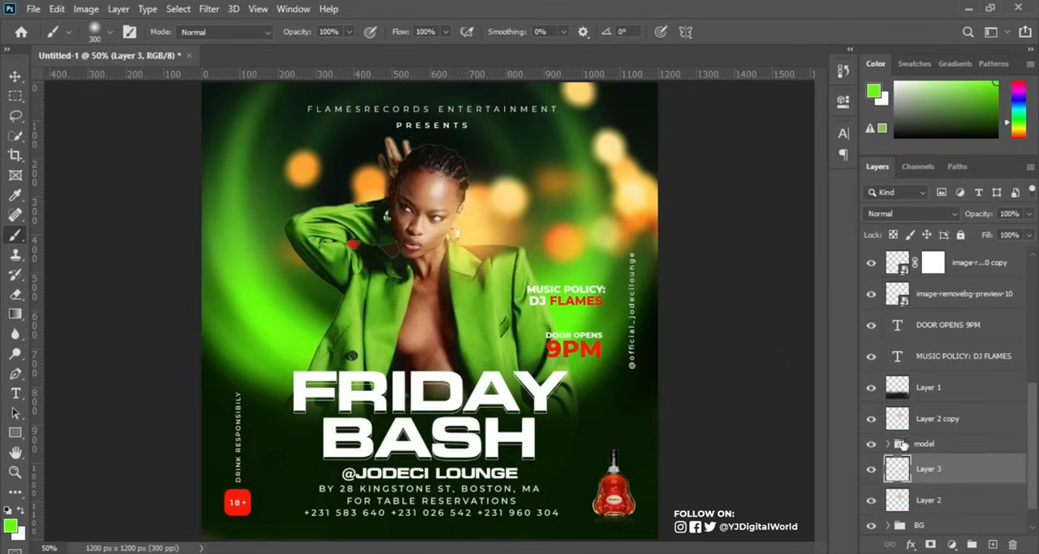
Duplicate the green glow layer, move the copy above Layer 2 copy and set its blend mode to Screen.
key("ctrl+j")
left_click_drag(1007, 474, 997, 408)
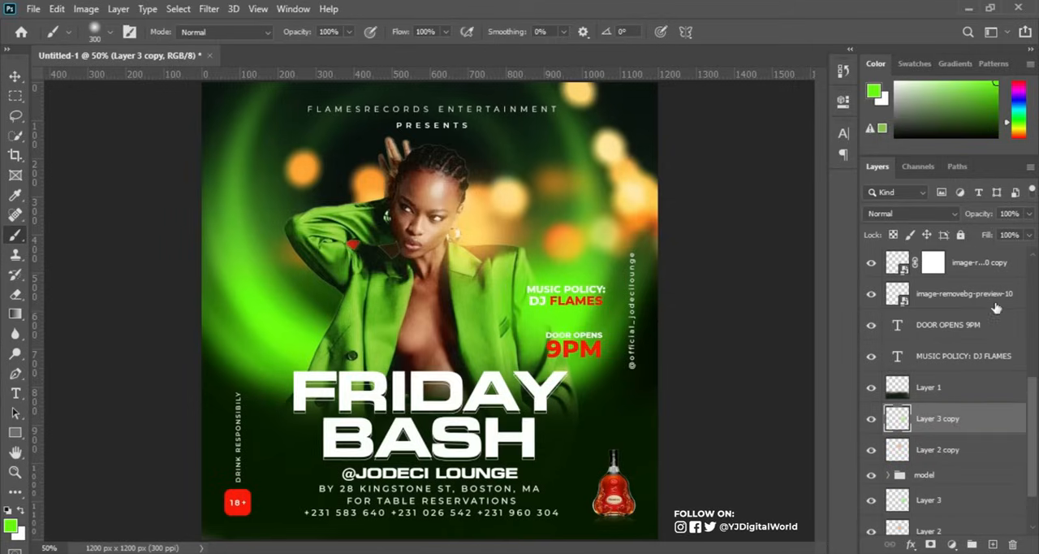
left_click(950, 211)
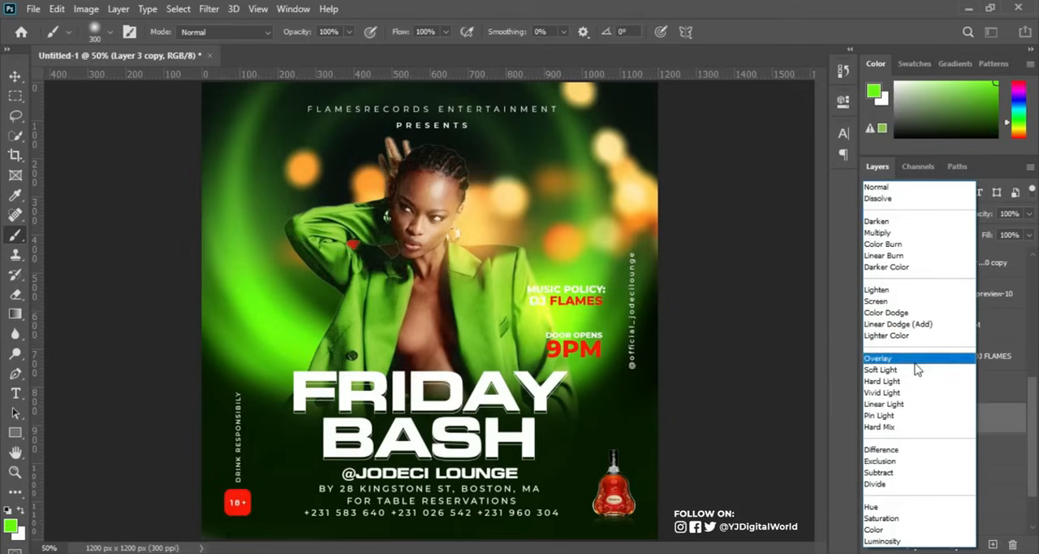
left_click(917, 302)
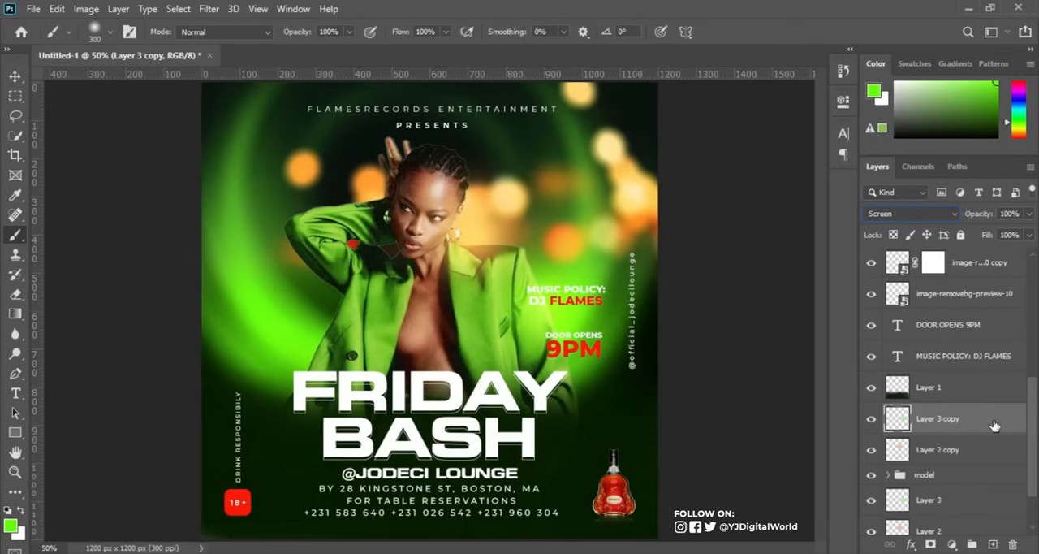
Duplicate the Screen-mode green glow and move the copy across to the jacket on the raised-elbow side.
key("ctrl+j")
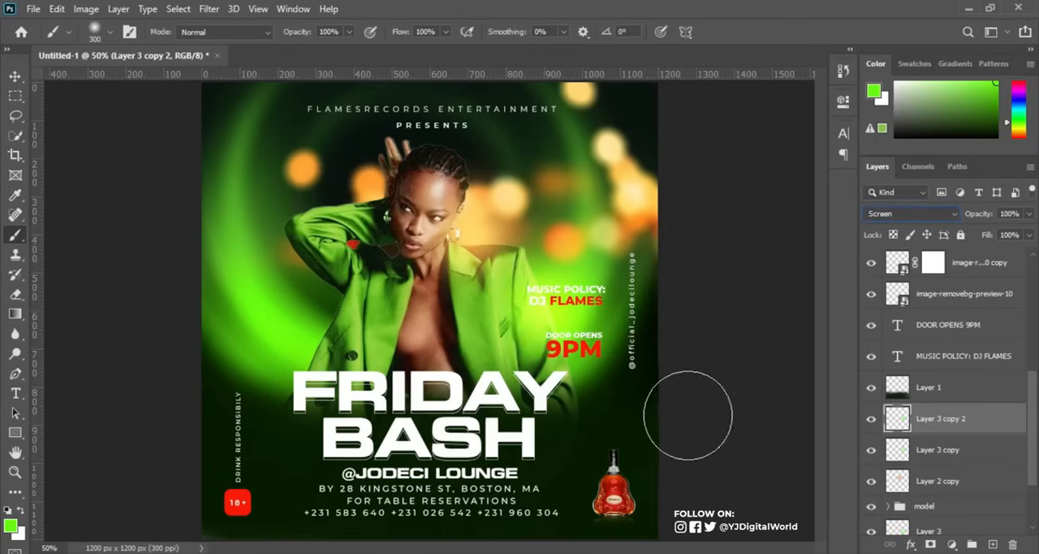
left_click(15, 76)
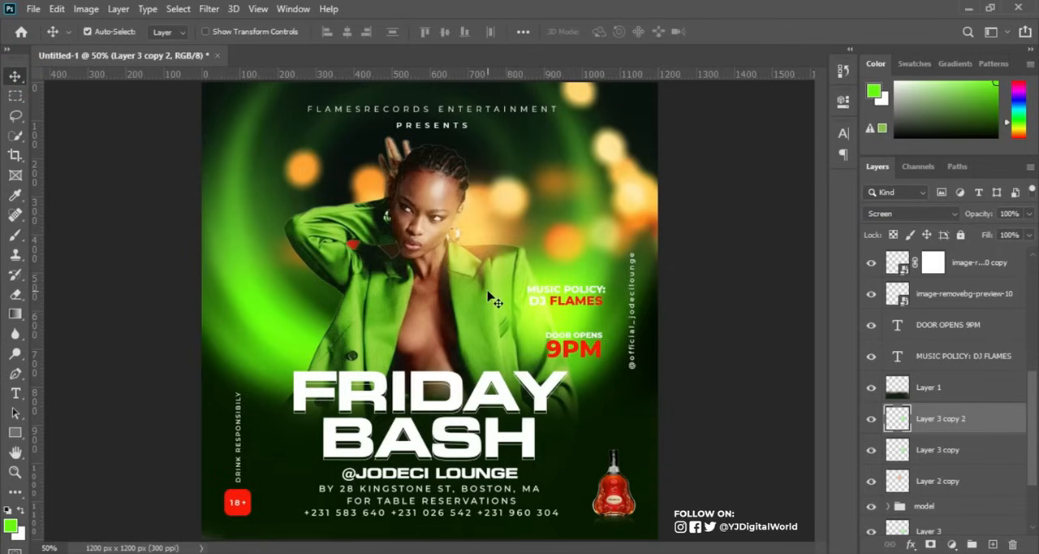
left_click_drag(492, 305, 311, 346)
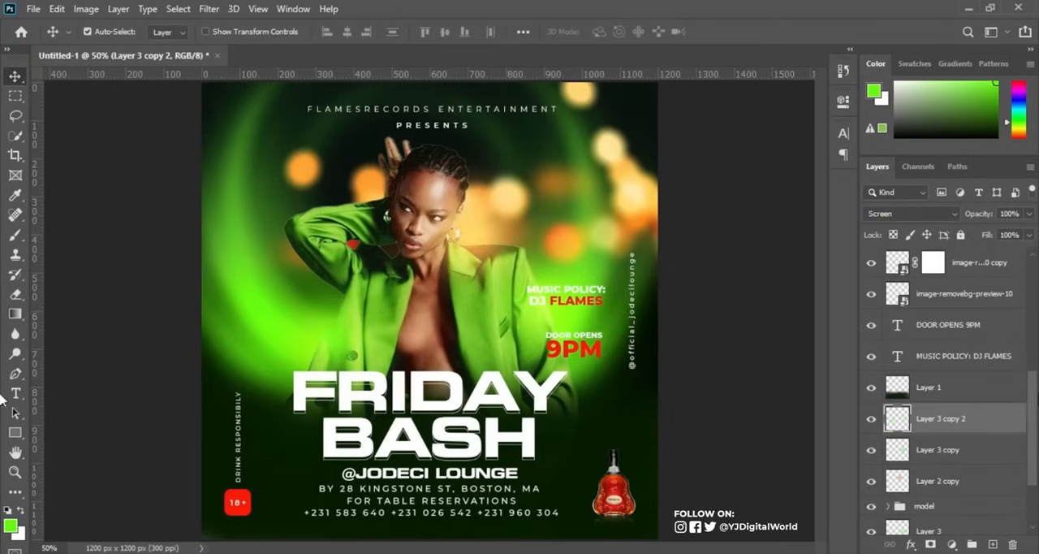
Duplicate Layer 3's green glow behind the model and move the copy to the raised-elbow side of the jacket.
left_click_drag(1029, 406, 1034, 450)
left_click(945, 445)
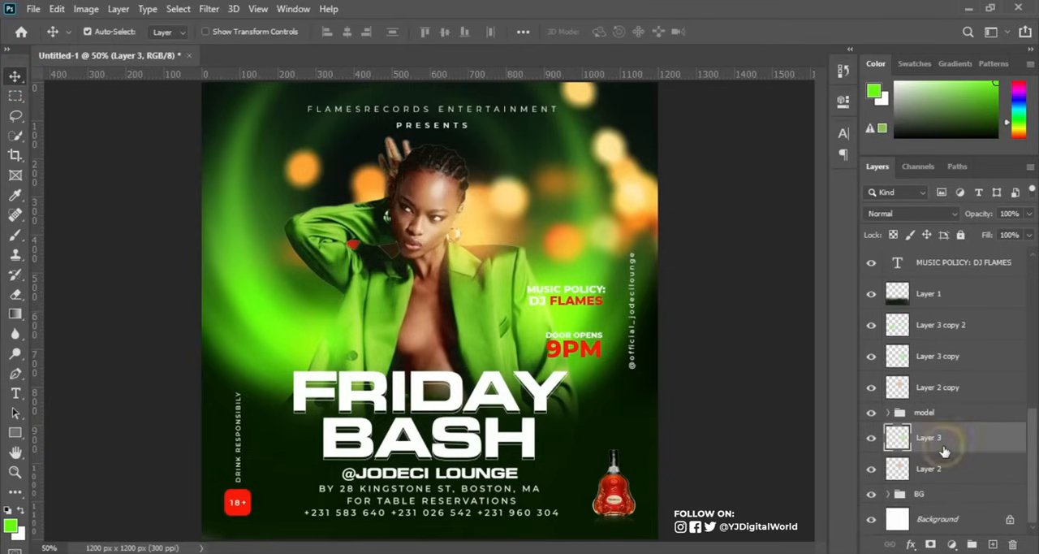
key("ctrl+j")
key("ctrl+t")
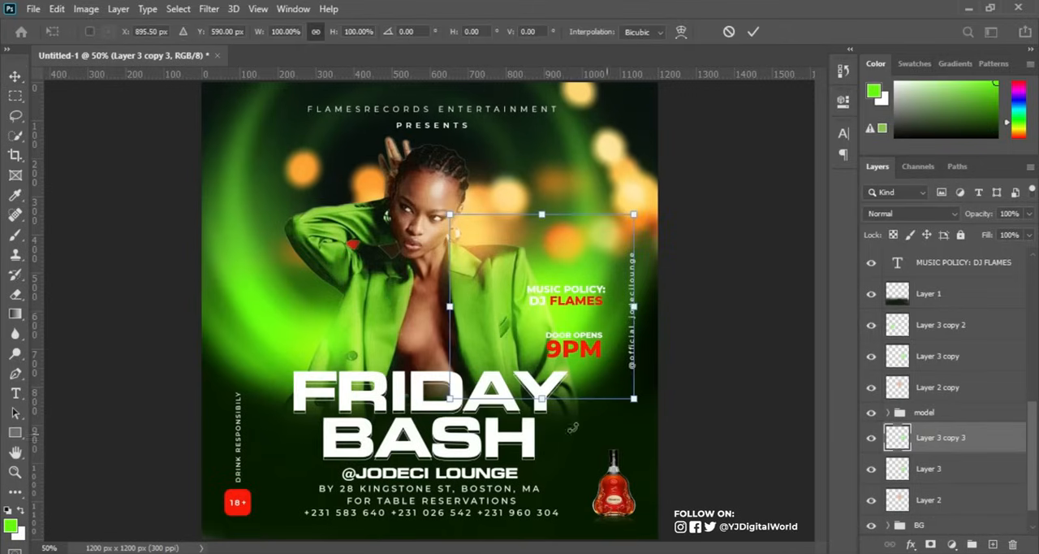
left_click_drag(596, 332, 376, 352)
key("Return")
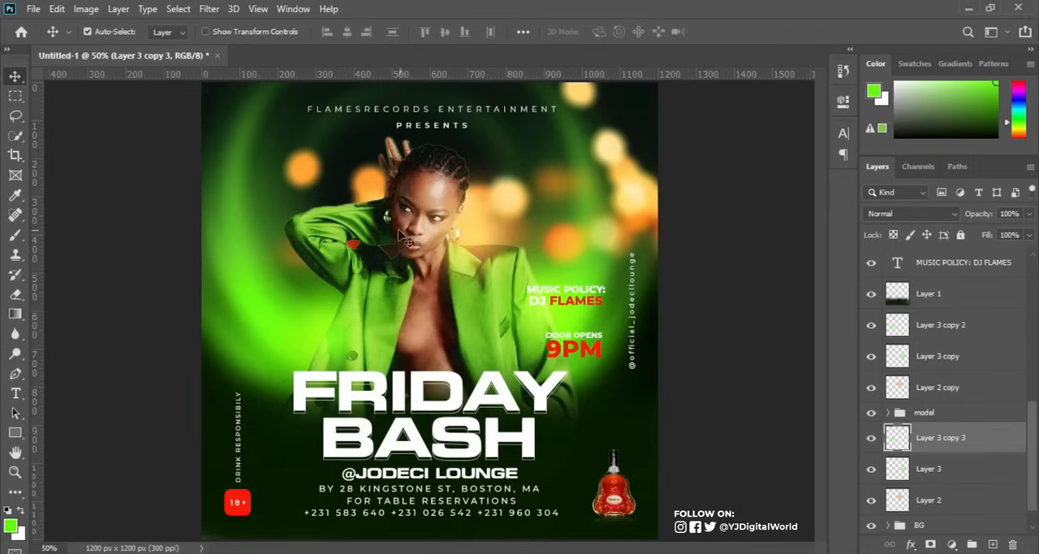
Duplicate Layer 2's orange glow behind the model and move the copy about 267 px sideways and 44 px down toward the raised elbow.
left_click(872, 389)
left_click(872, 389)
left_click(975, 504)
key("ctrl+j")
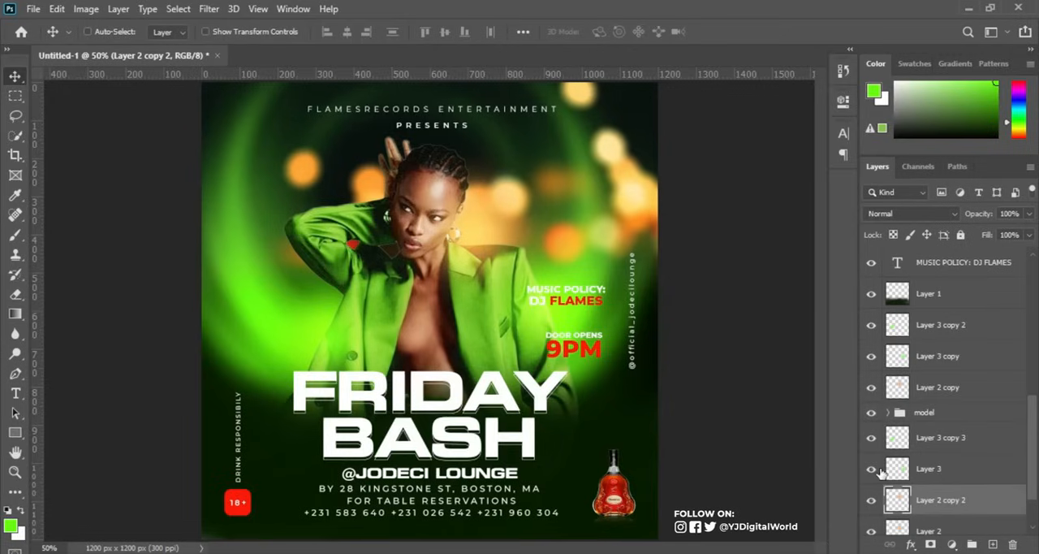
key("ctrl+t")
left_click_drag(501, 261, 404, 280)
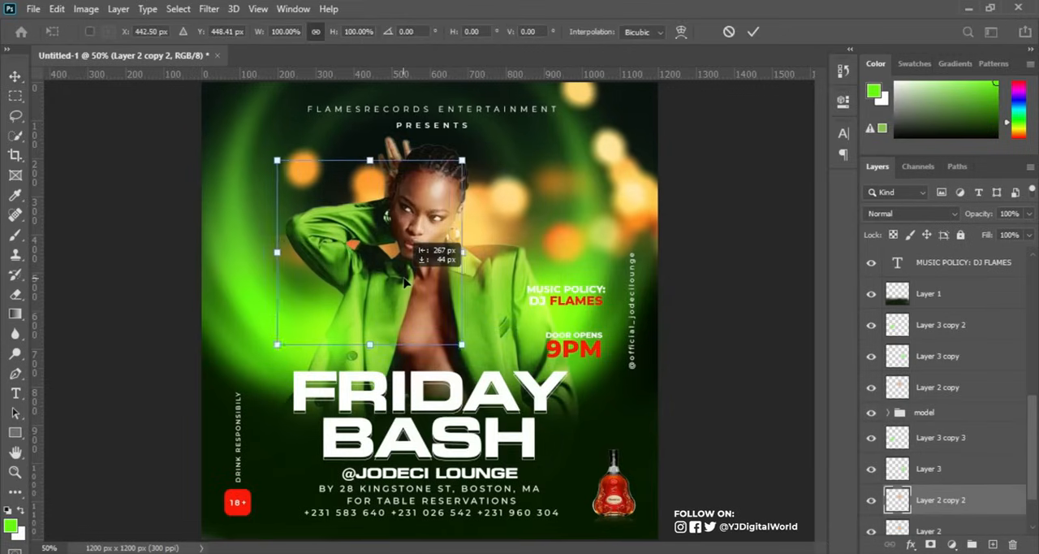
key("Return")
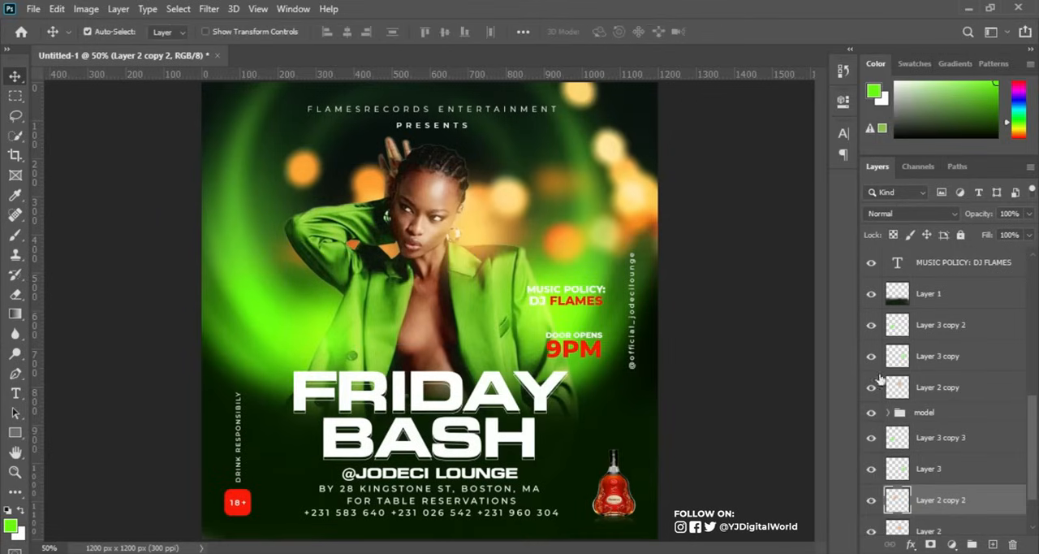
Duplicate the Screen-mode orange glow Layer 2 copy, move the copy across toward the raised elbow and set its opacity to 77%.
left_click(968, 389)
left_click(864, 387)
left_click(863, 388)
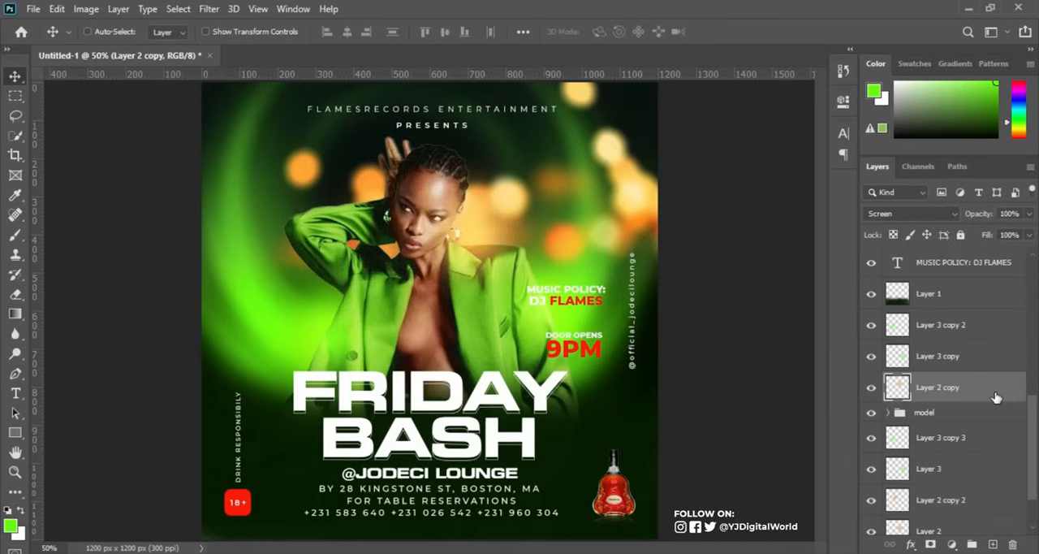
key("ctrl+j")
key("ctrl+t")
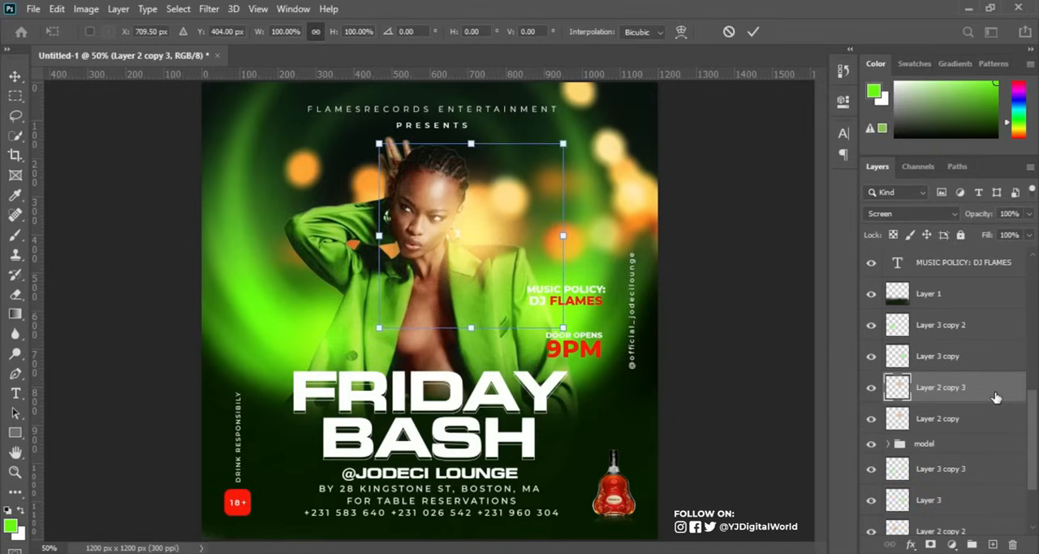
left_click_drag(497, 229, 401, 233)
key("Return")
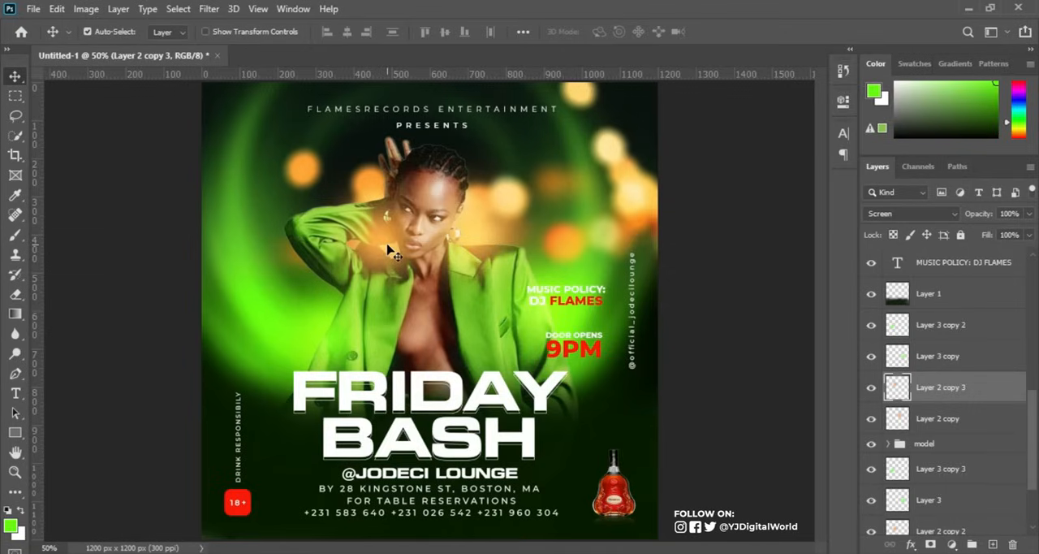
left_click_drag(984, 215, 965, 218)
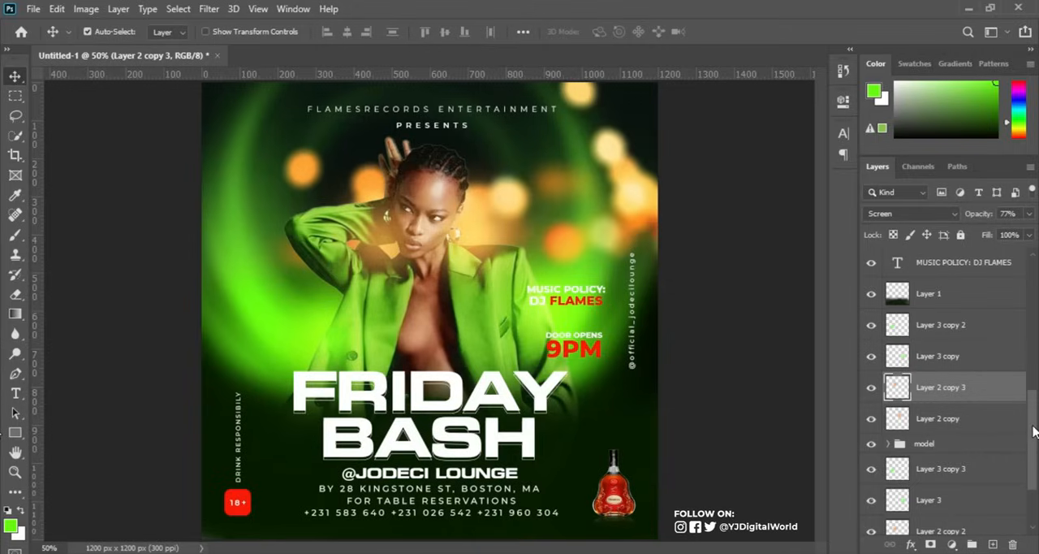
Create a layer named NOISE above the topmost text layer, in Soft Light mode and filled with 50% gray.
scroll(942, 389, "up", 5)
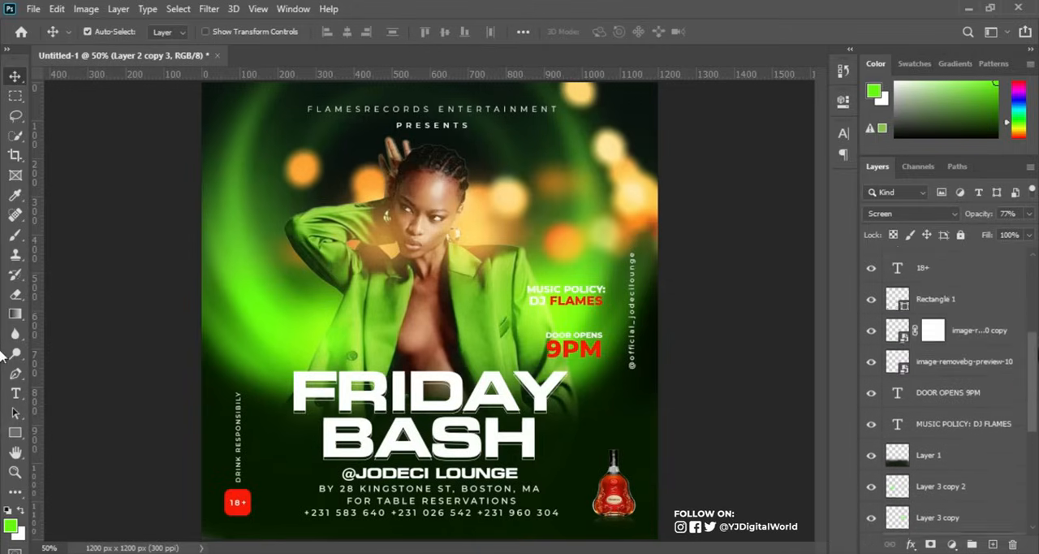
left_click_drag(1038, 306, 1037, 347)
scroll(942, 390, "up", 2)
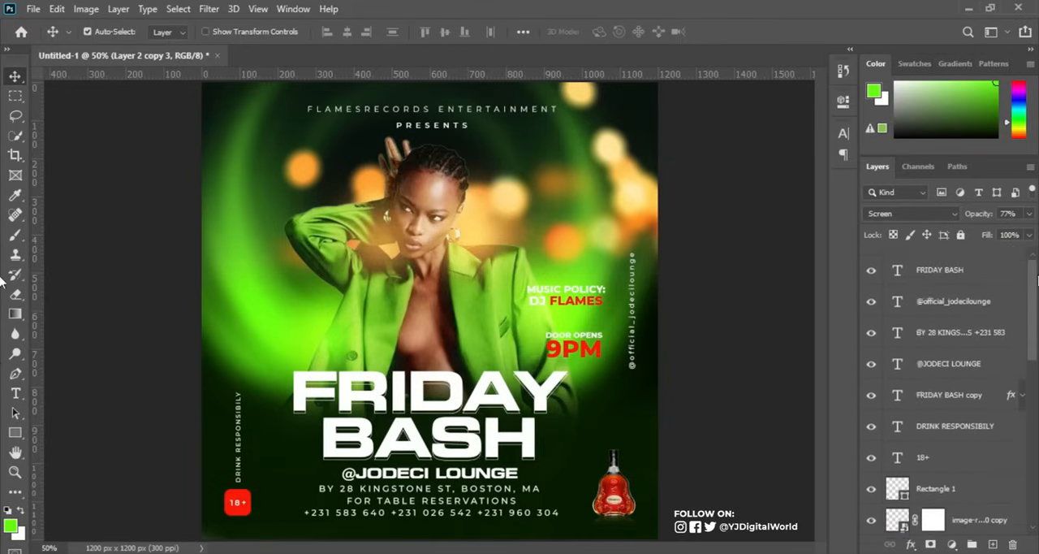
left_click(1006, 263)
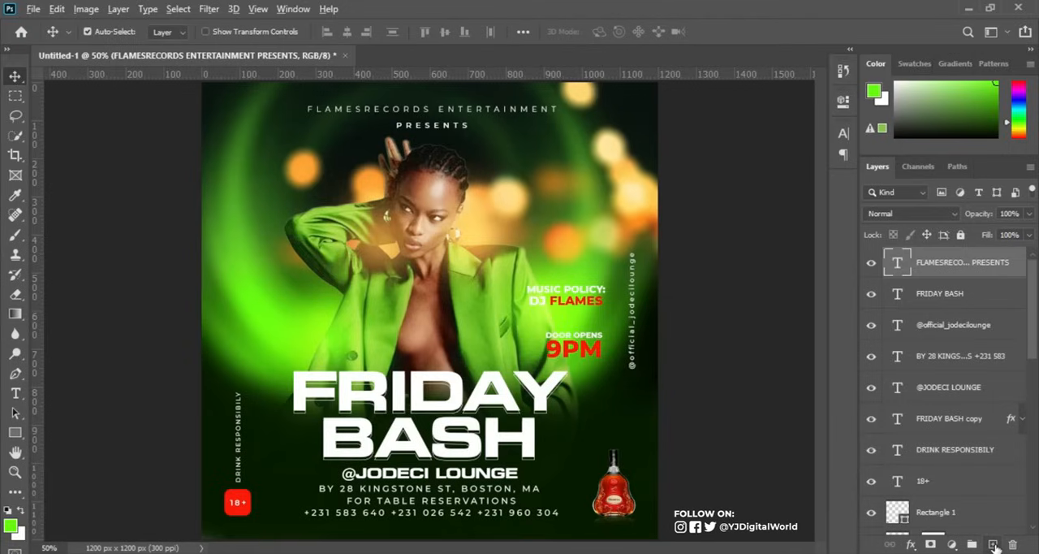
left_click(994, 545, "alt")
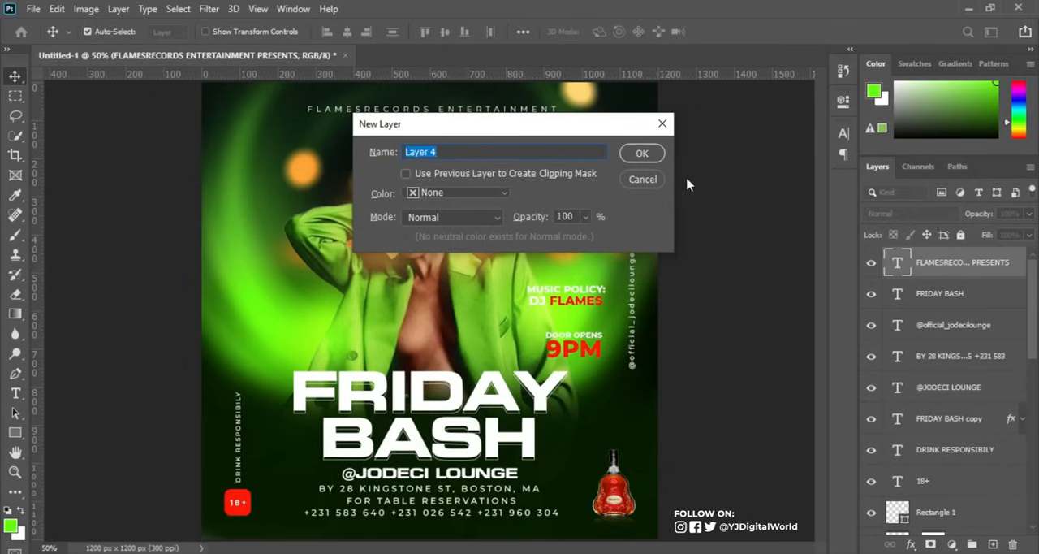
left_click(664, 122)
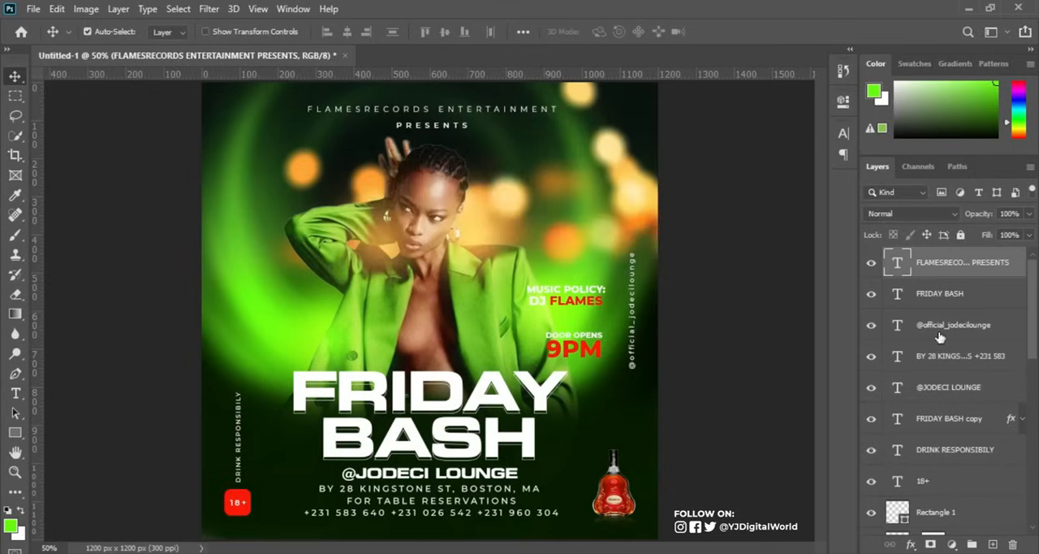
left_click(994, 544, "alt")
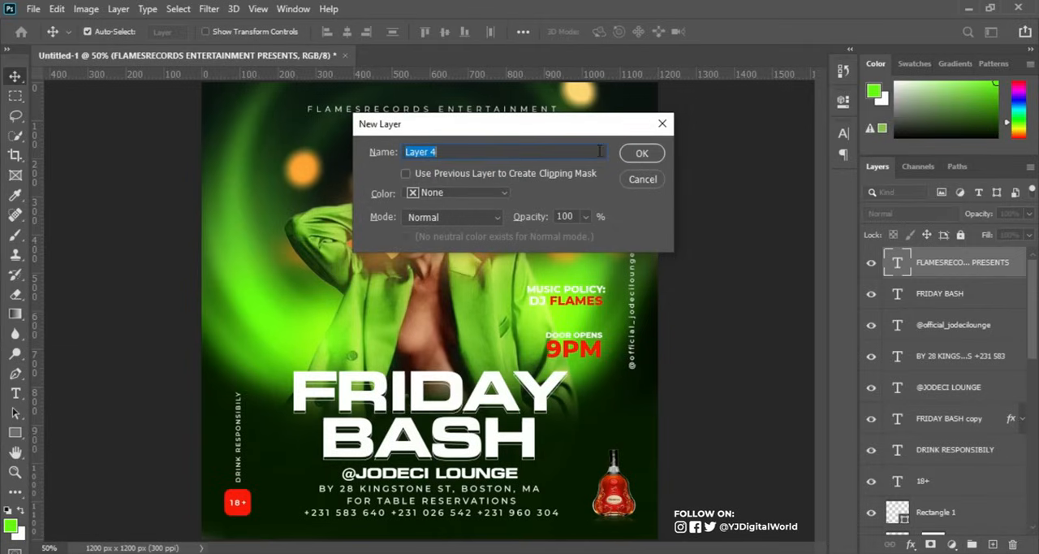
type("n")
left_click(489, 218)
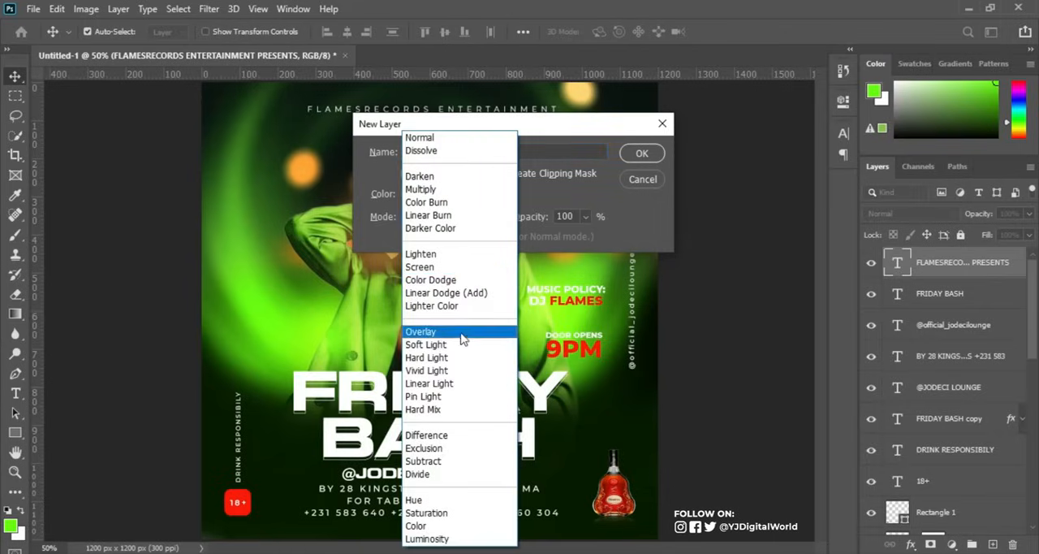
left_click(459, 345)
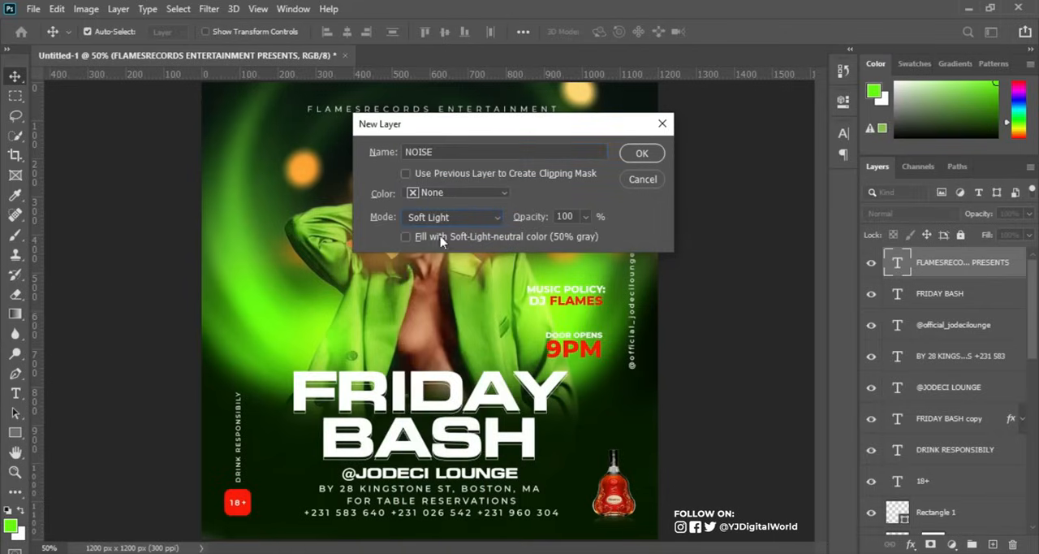
left_click(474, 239)
left_click(642, 156)
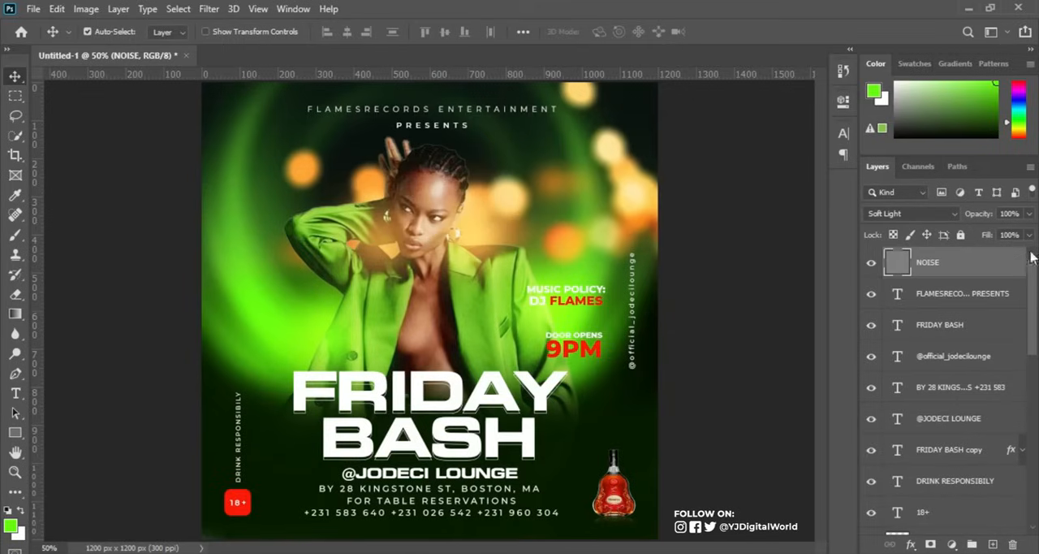
Convert the NOISE layer to a smart object and apply the Add Noise filter at 8.69% with Uniform distribution.
right_click(1002, 263)
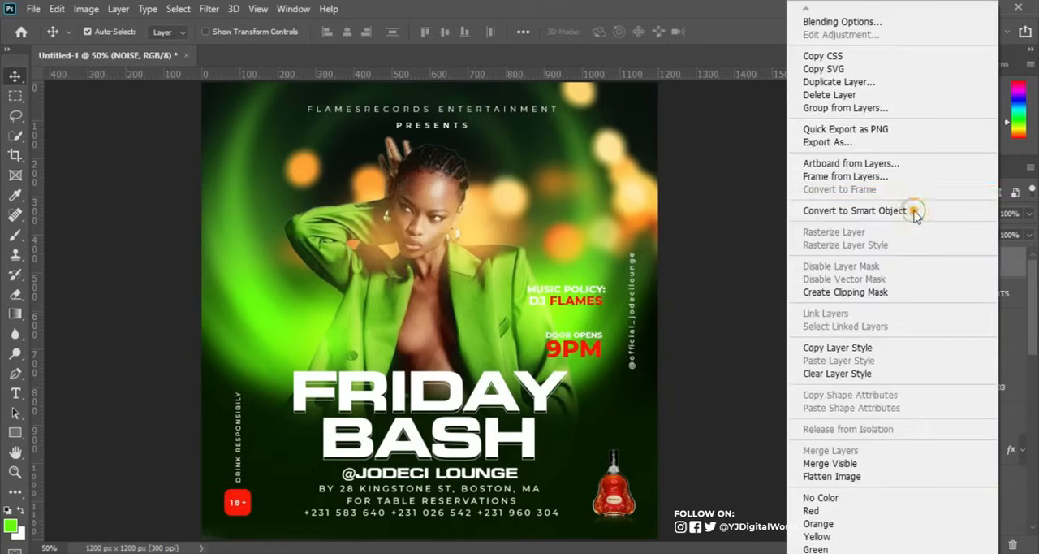
left_click(852, 210)
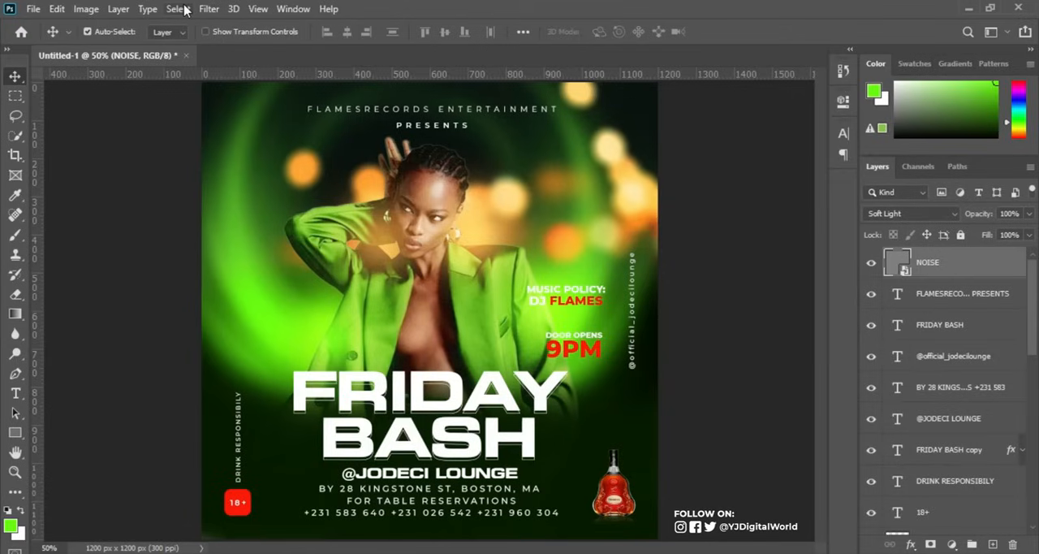
left_click(209, 8)
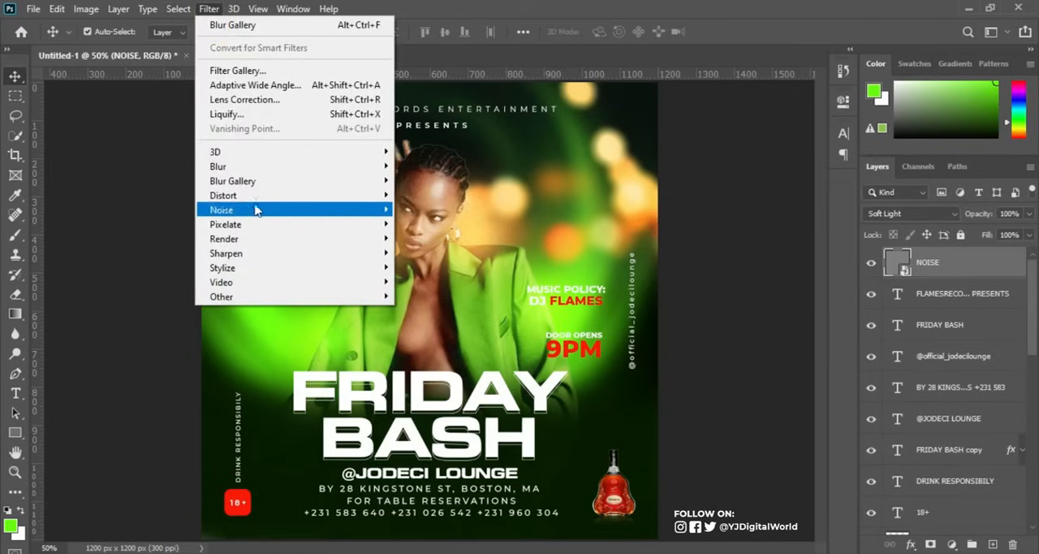
mouse_move(268, 218)
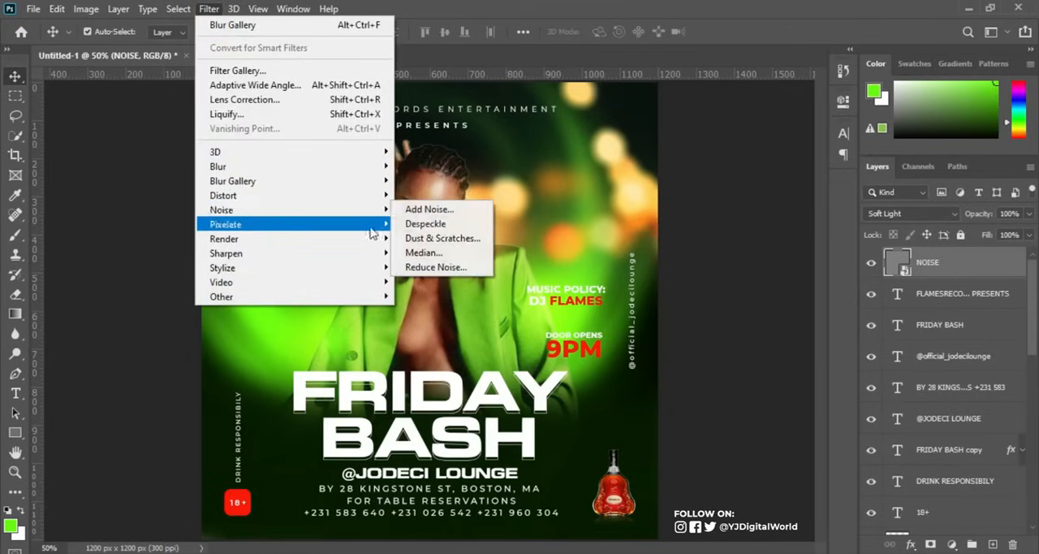
left_click(431, 212)
left_click_drag(422, 291, 484, 294)
left_click_drag(513, 53, 704, 77)
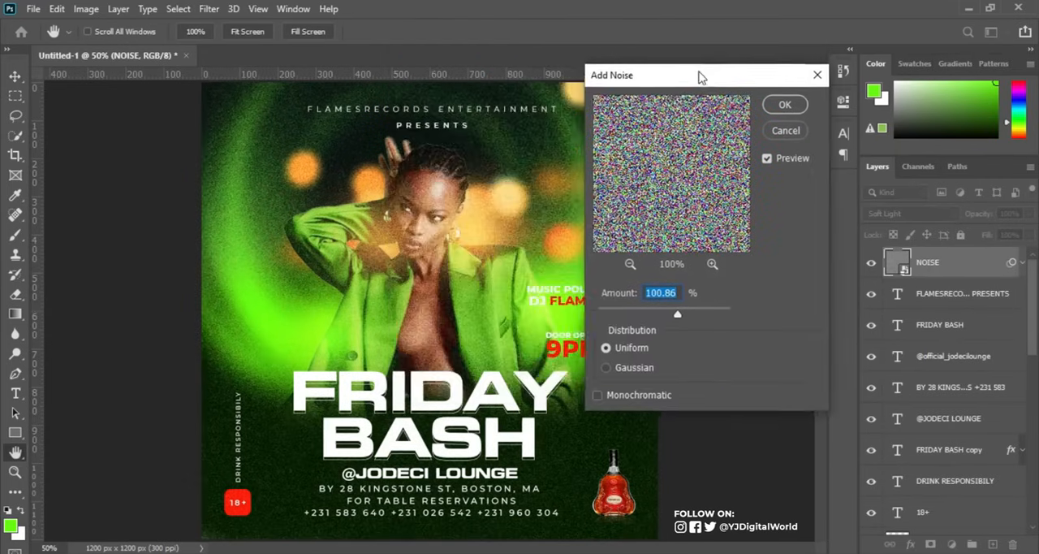
left_click_drag(673, 320, 608, 323)
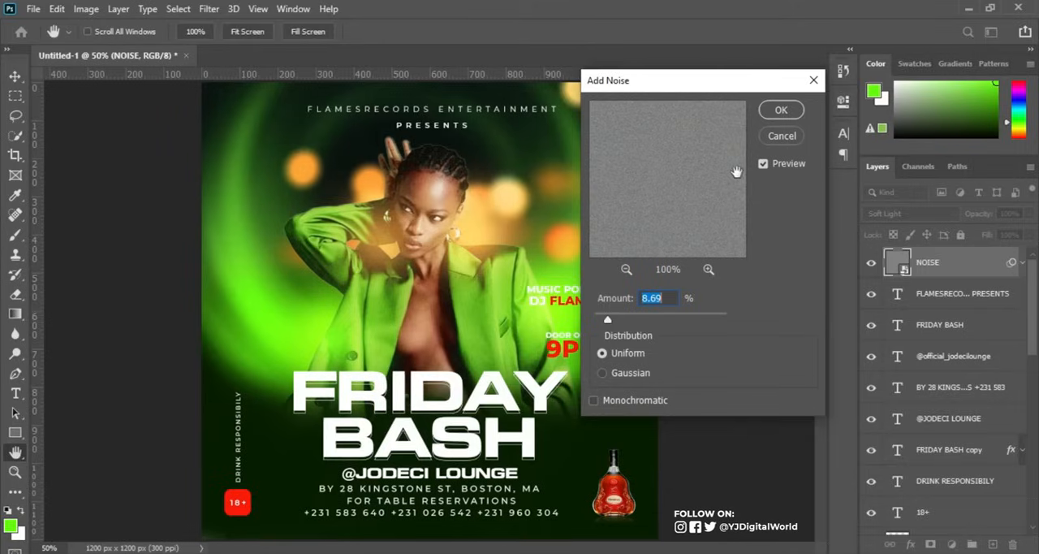
left_click(782, 114)
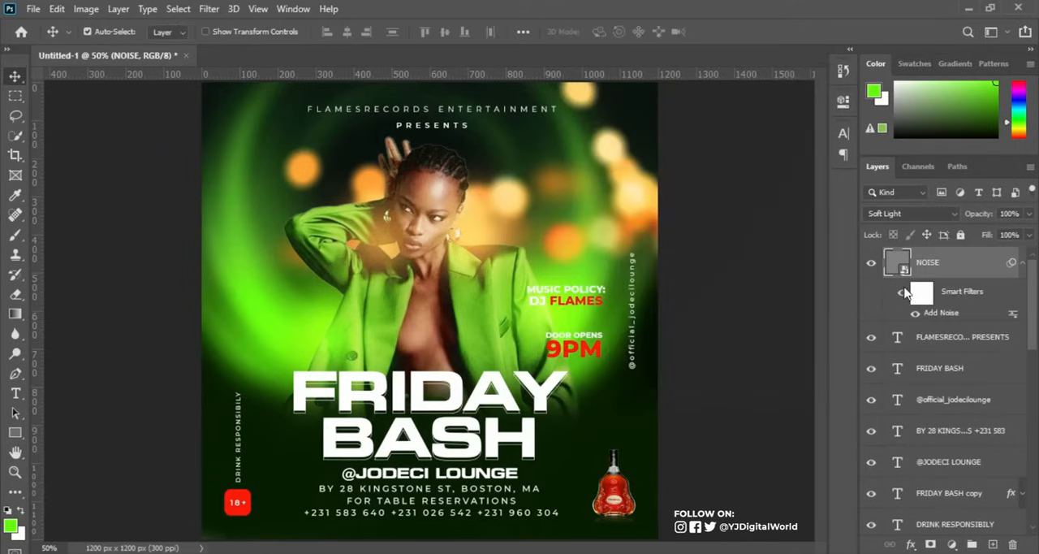
left_click(1021, 265)
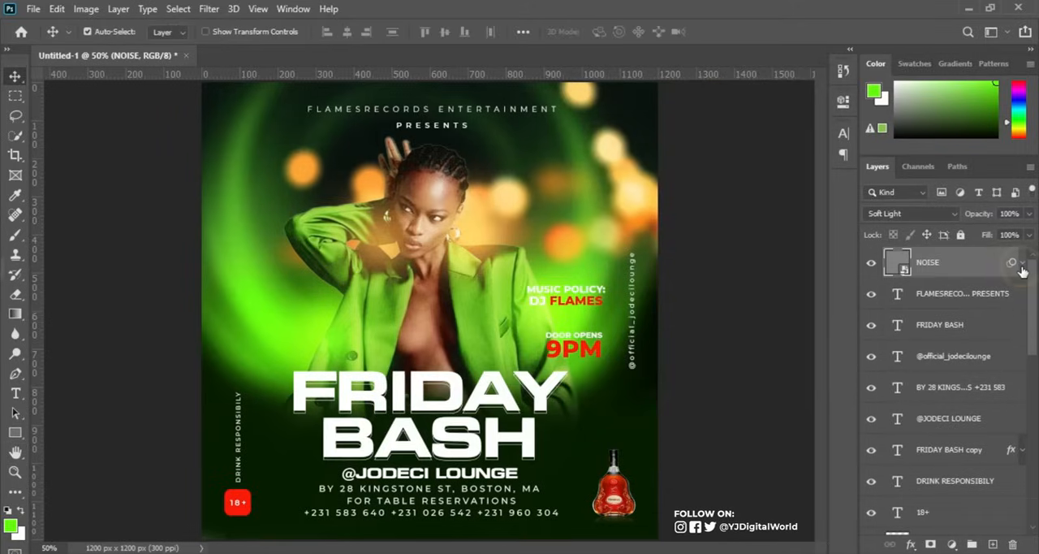
Group all the text layers, from the FLAMESRECORDS heading through 18+, plus DOOR OPENS 9PM and MUSIC POLICY: DJ FLAMES.
left_click(1033, 269)
left_click_drag(1034, 270, 1037, 250)
left_click(929, 300)
scroll(1030, 302, "down", 5)
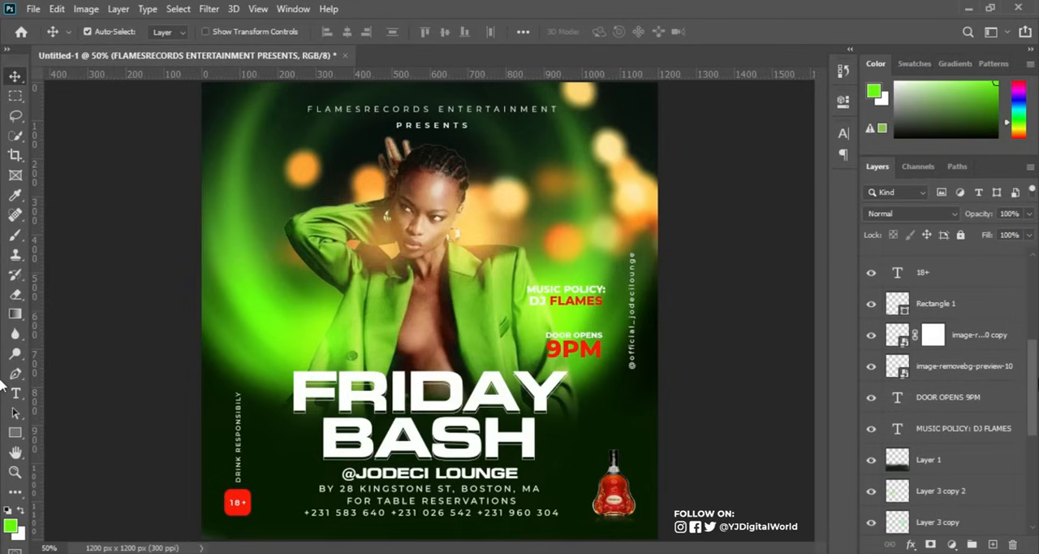
mouse_move(1037, 377)
left_mouse_down()
mouse_move(1037, 298)
mouse_move(1037, 340)
left_mouse_up()
left_click(945, 422)
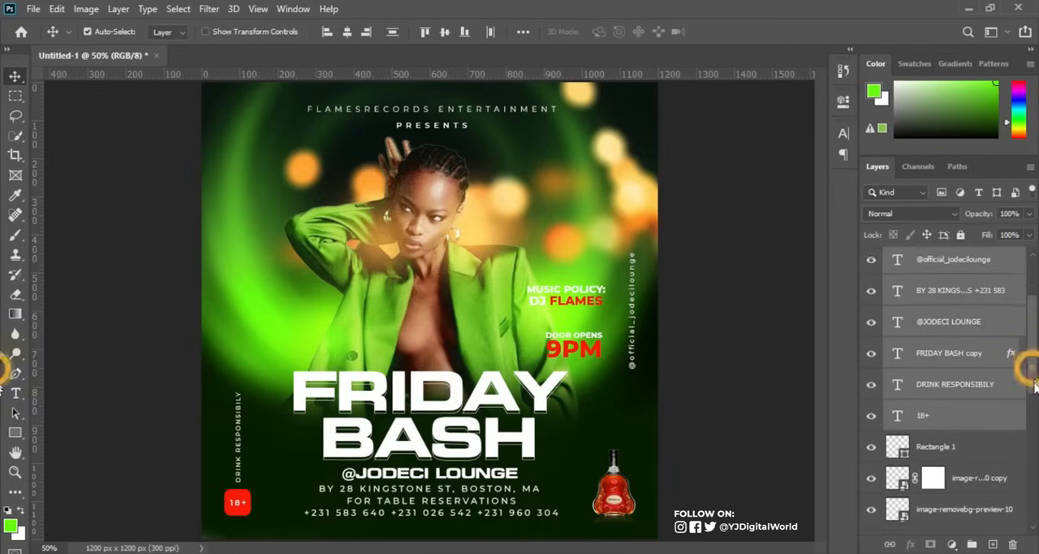
left_click_drag(1037, 359, 1035, 419)
scroll(1035, 422, "down", 2)
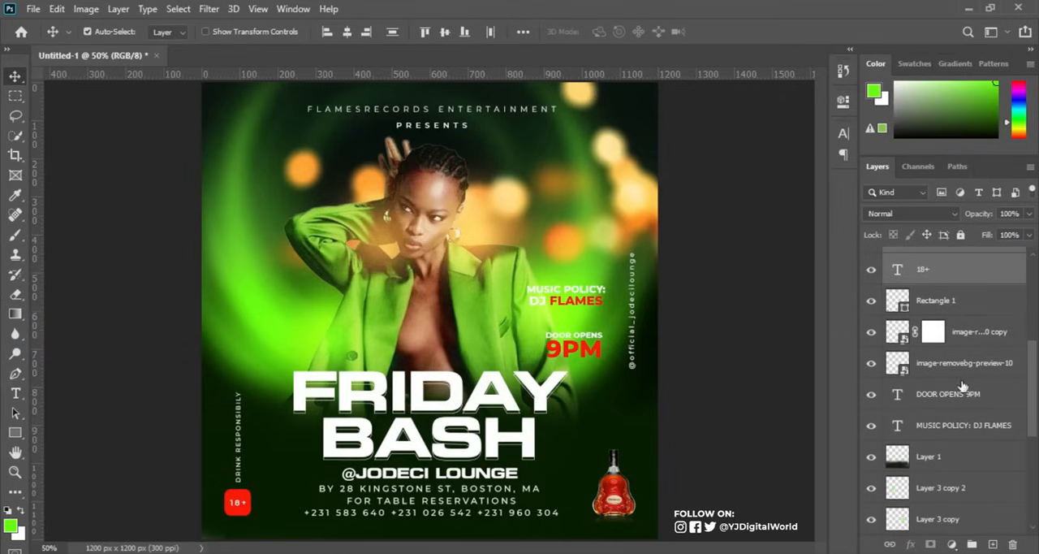
left_click(943, 398, "ctrl")
left_click(940, 423, "ctrl")
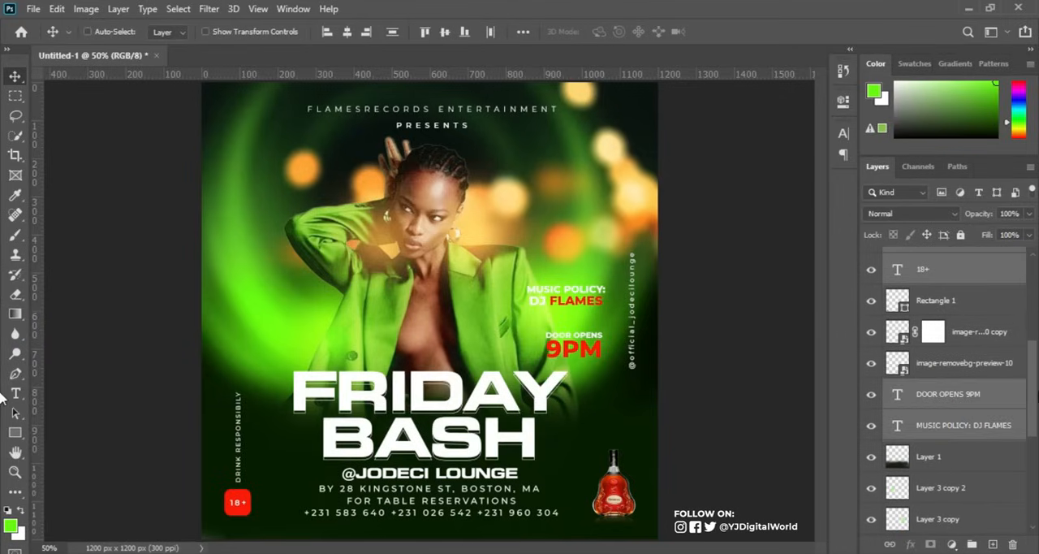
scroll(1031, 400, "down", 9)
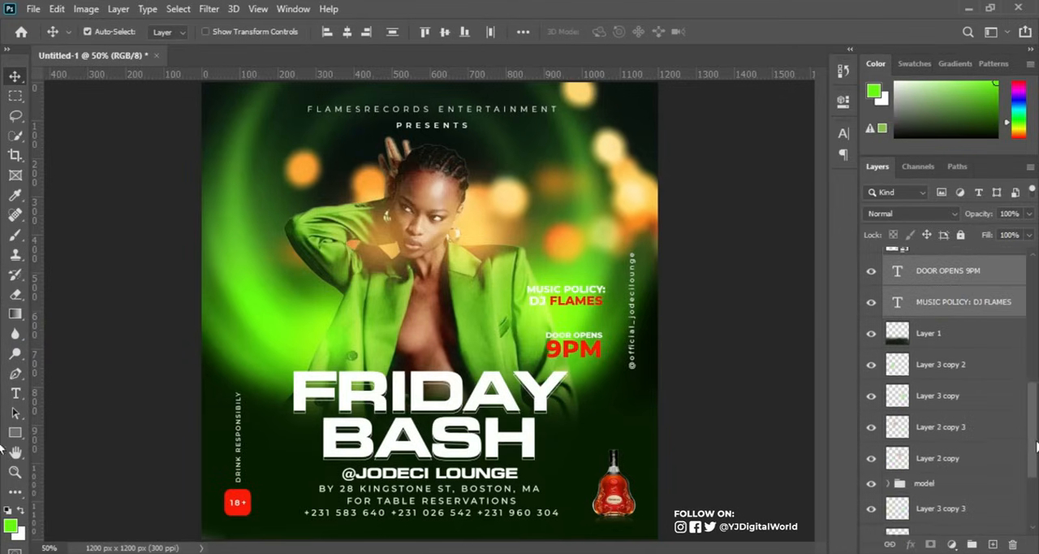
left_click_drag(1037, 468, 1037, 288)
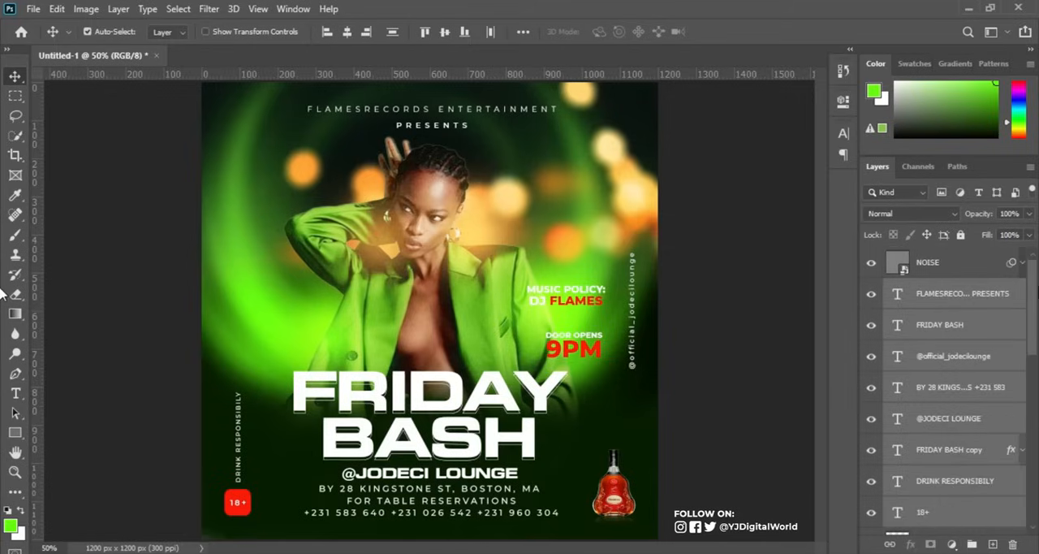
key("ctrl+g")
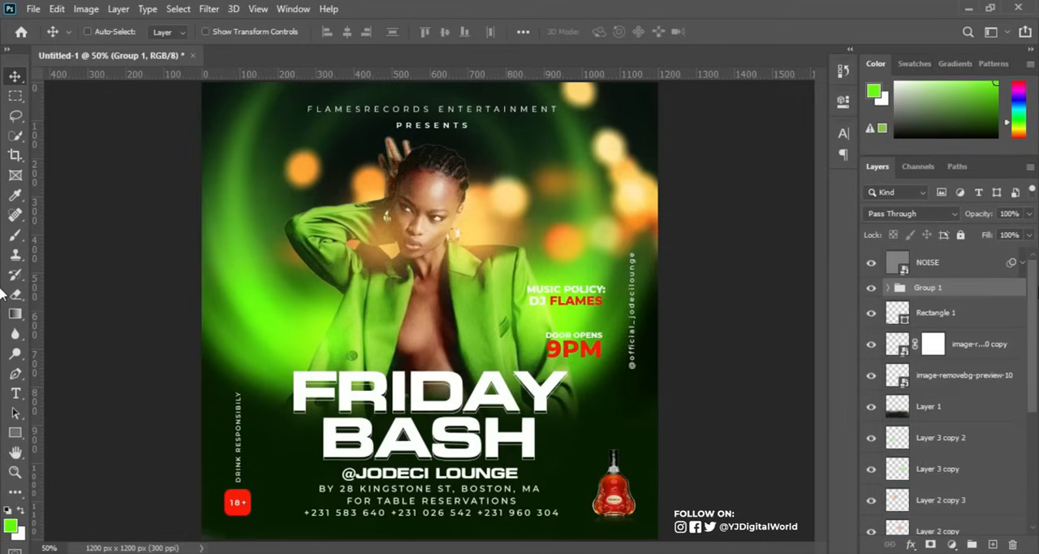
Rename the group of text layers TEXT and move it above the NOISE layer.
left_click(872, 289)
left_click(872, 289)
double_click(933, 288)
type("TEXT")
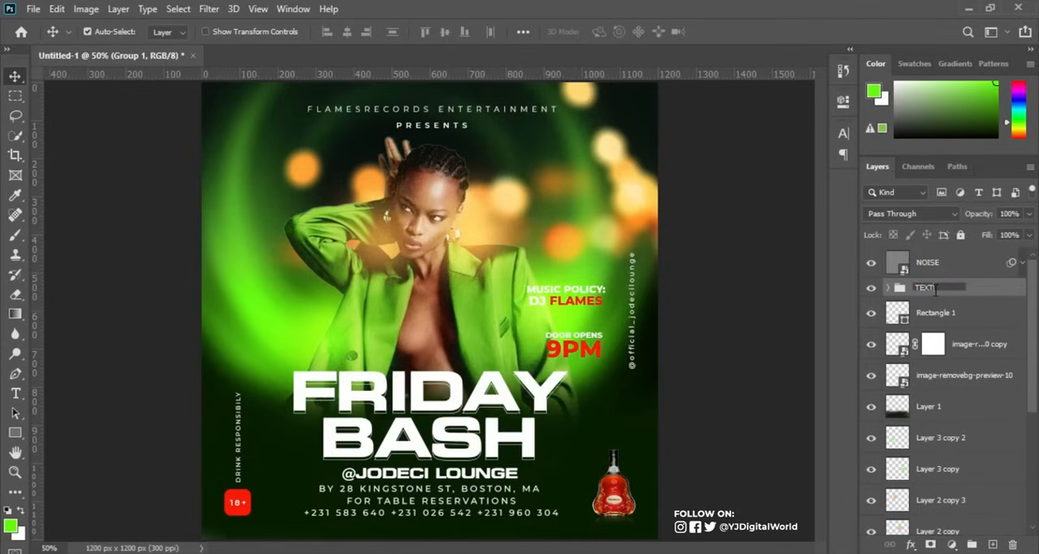
key("Return")
left_click(869, 288)
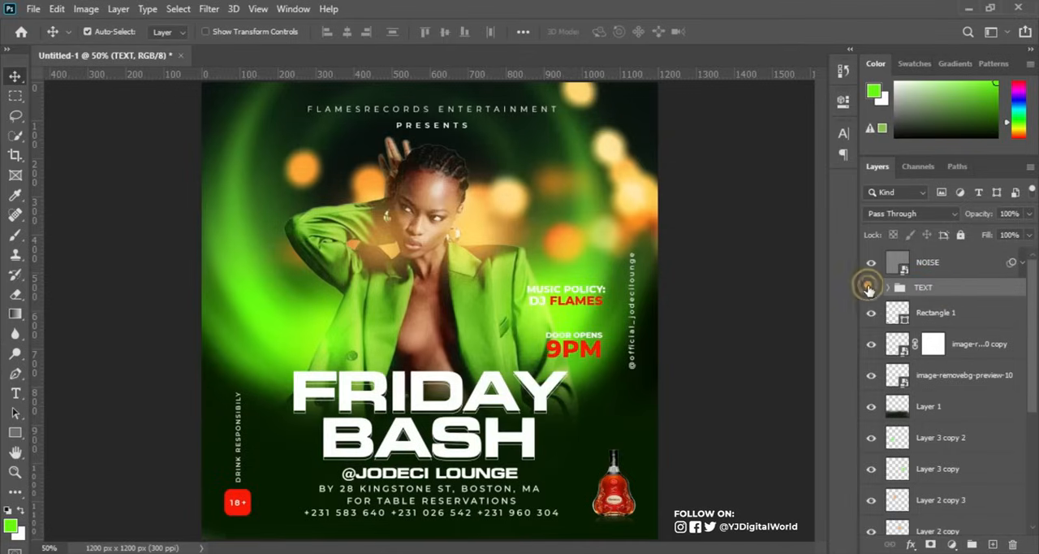
left_click(872, 289)
left_click_drag(982, 291, 977, 256)
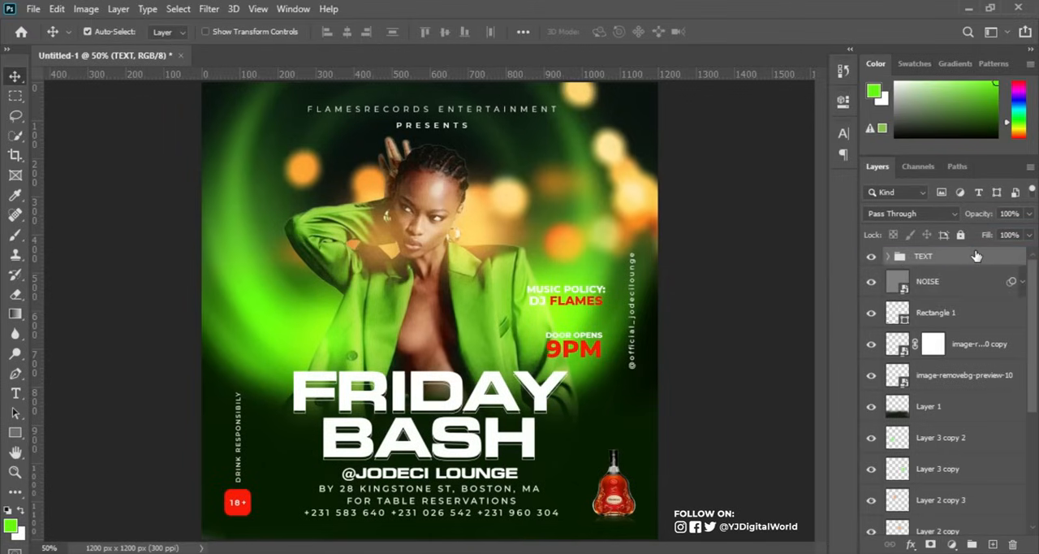
Hide the TEXT group and stamp all visible layers into a new merged layer directly above NOISE.
left_click(871, 255)
left_click(960, 284)
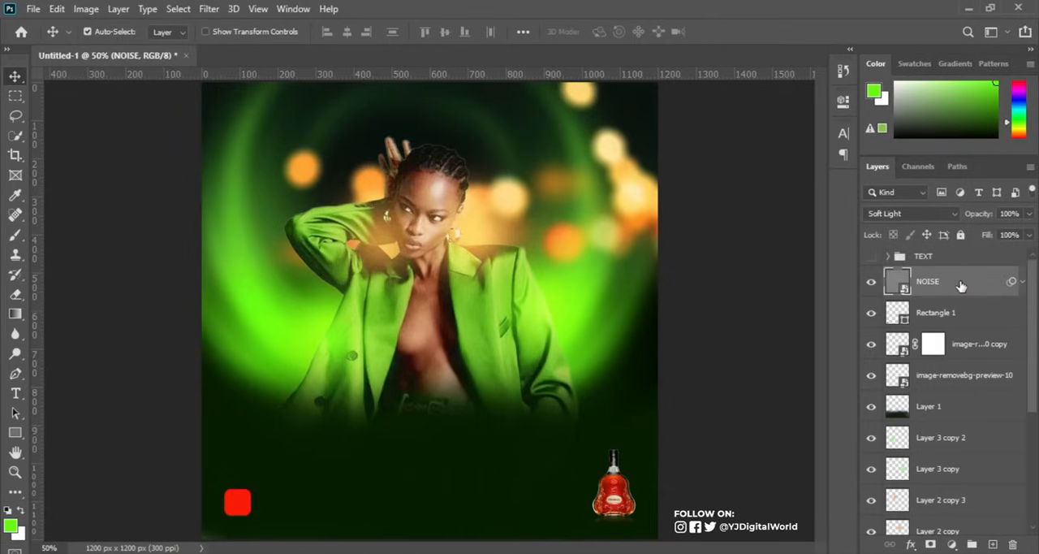
key("ctrl+shift+alt+e")
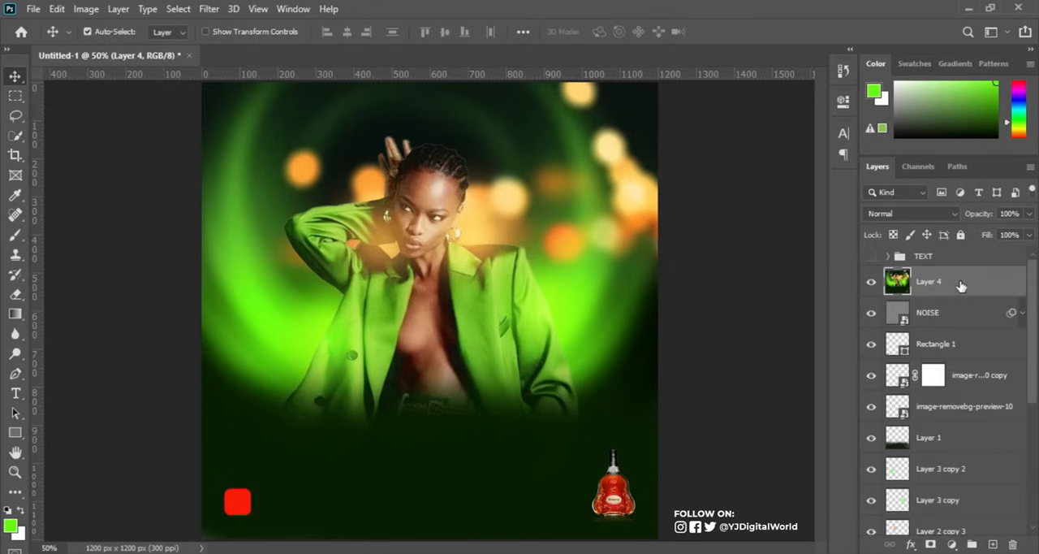
Apply Smart Sharpen to the merged layer with Amount 186%, Radius 1.8 px, Reduce Noise 5% and Lens Blur removal.
left_click(209, 9)
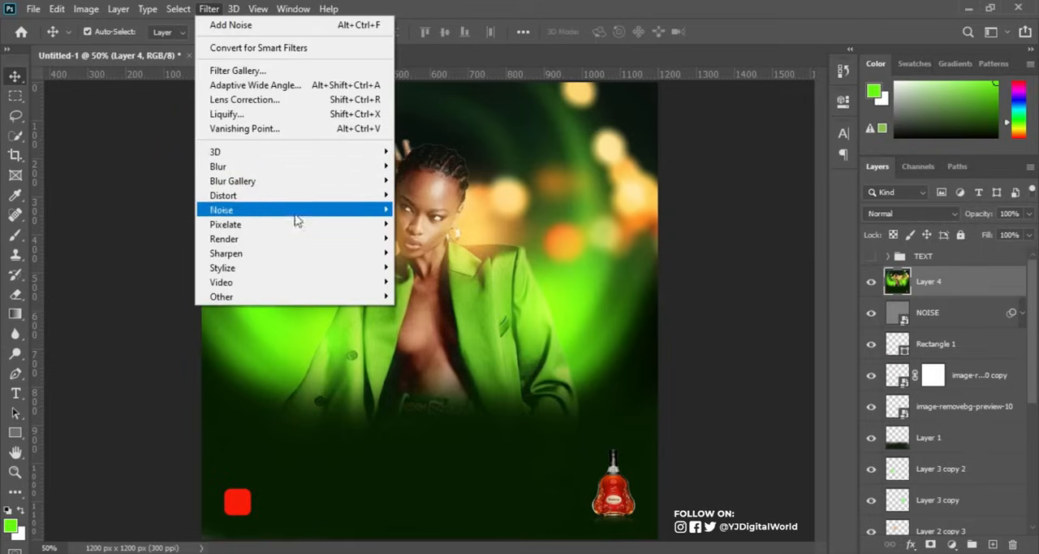
mouse_move(308, 257)
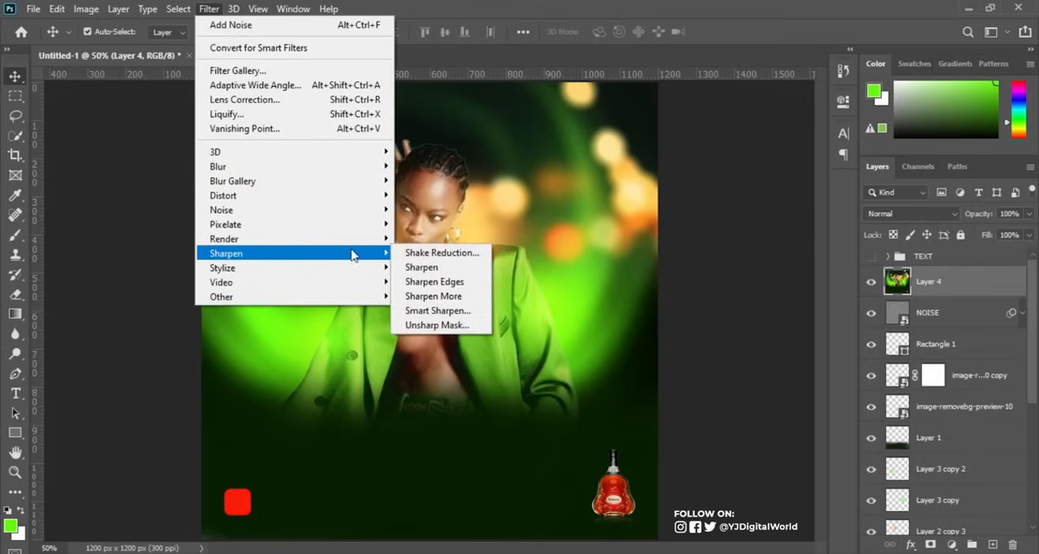
left_click(465, 311)
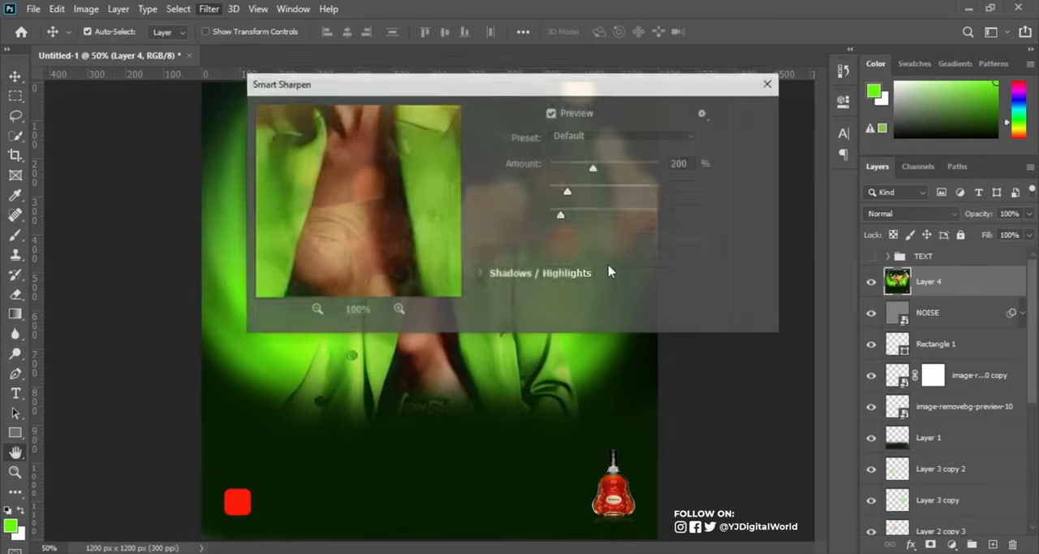
left_click_drag(494, 87, 800, 134)
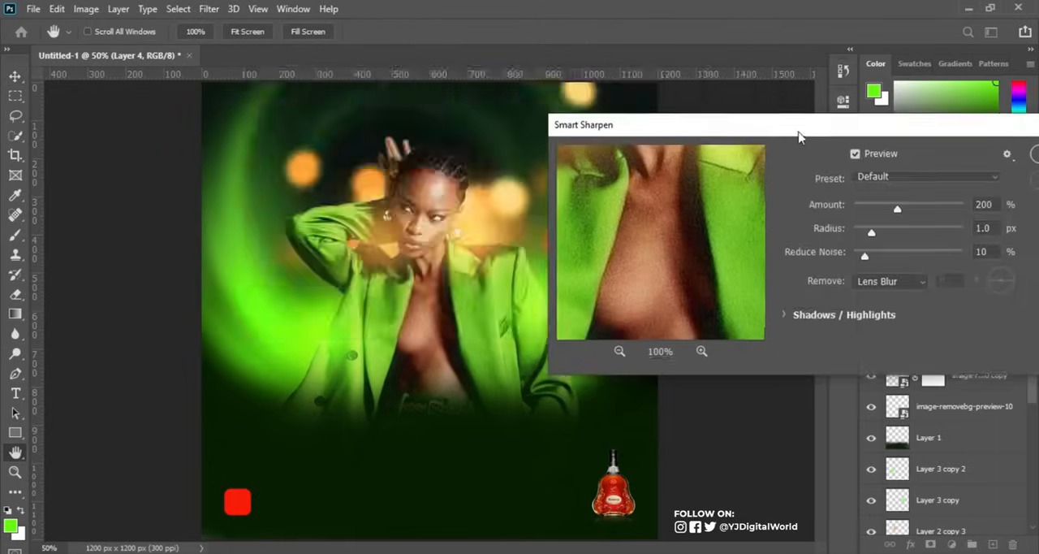
left_click_drag(636, 229, 653, 324)
left_click_drag(660, 221, 662, 302)
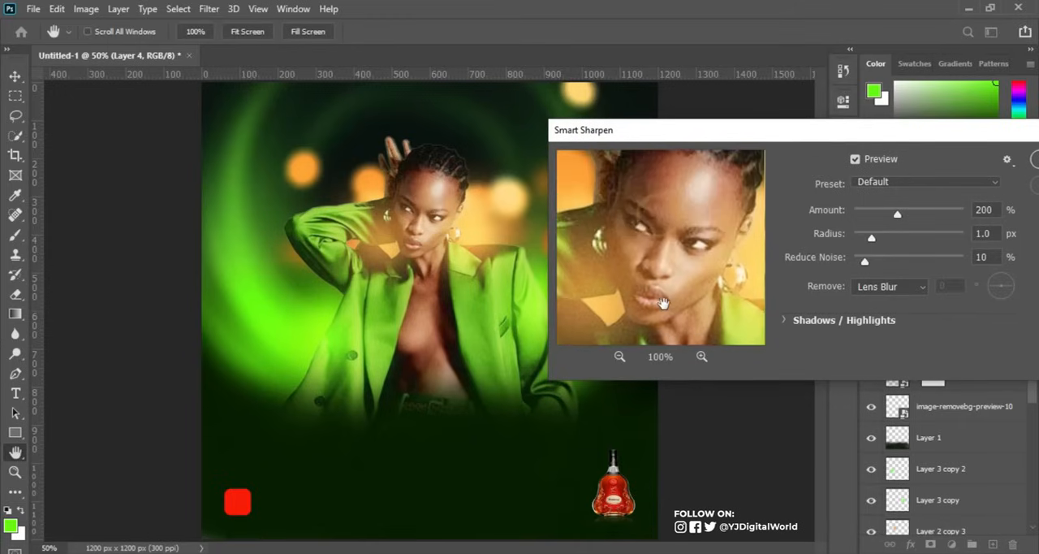
left_click_drag(866, 261, 931, 216)
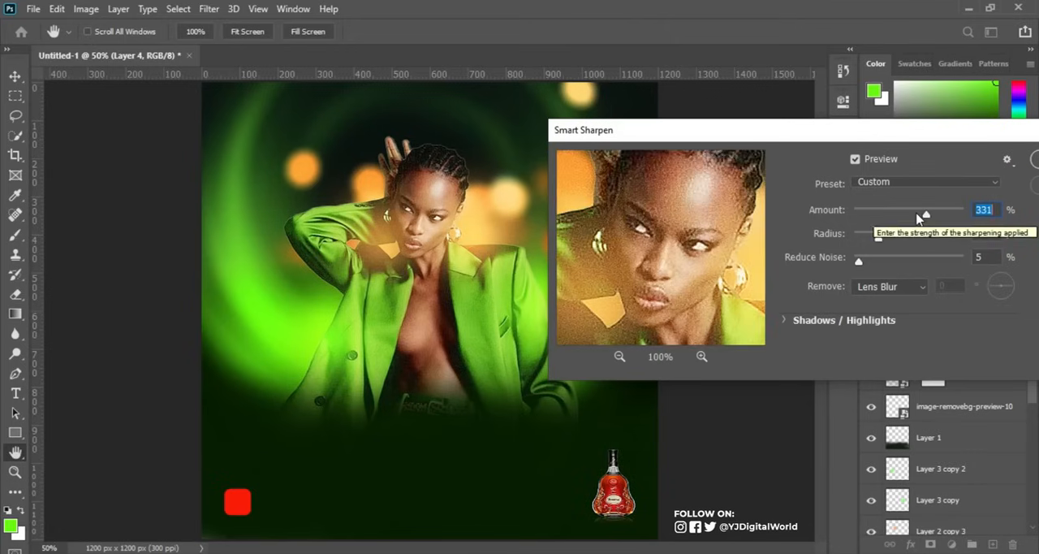
left_click_drag(918, 218, 886, 216)
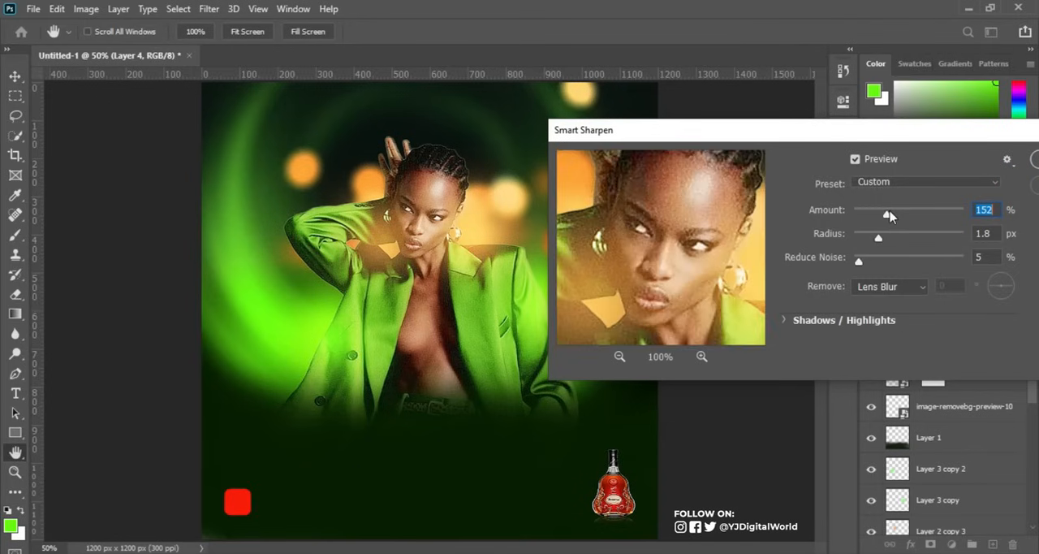
left_click(895, 216)
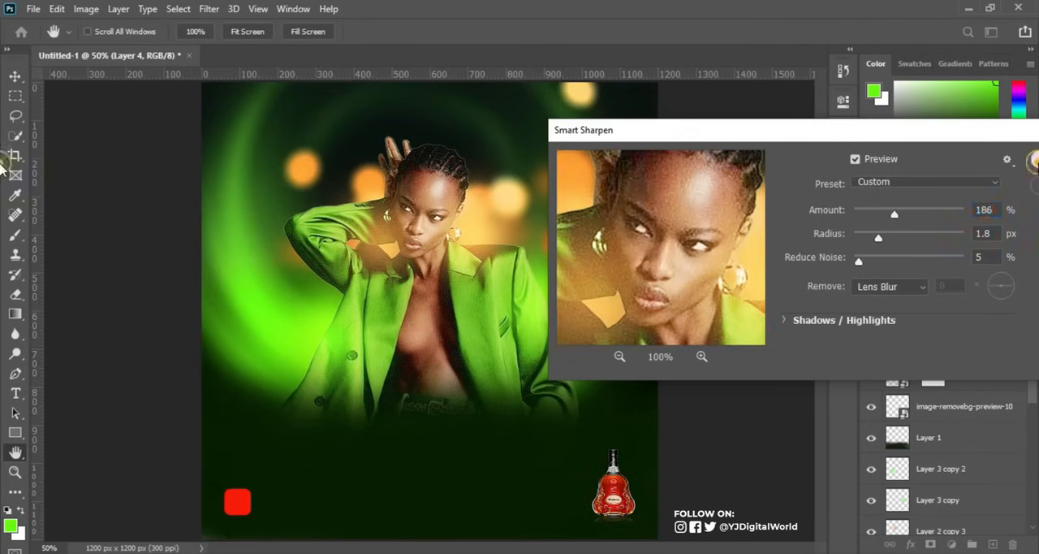
left_click(1033, 159)
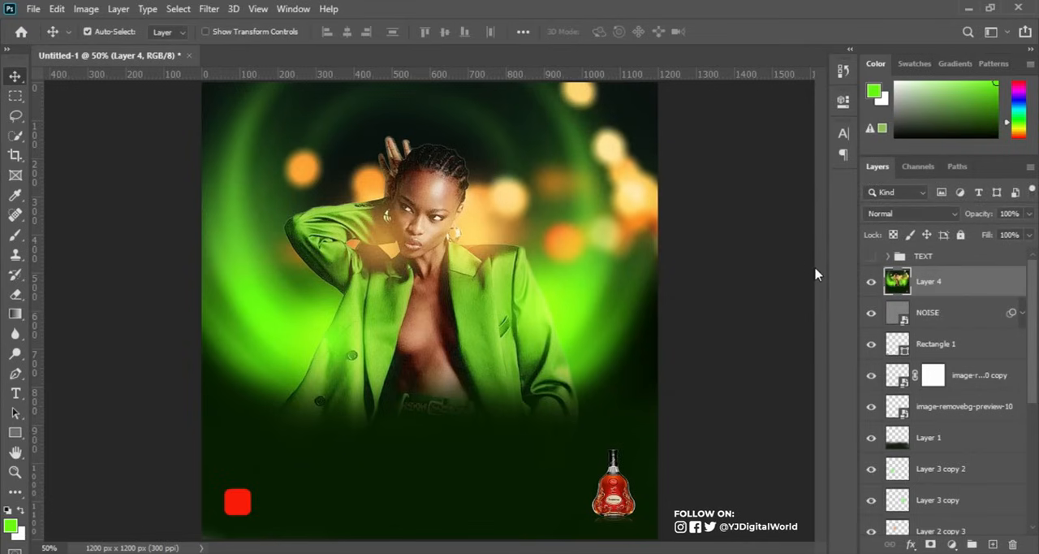
Show the TEXT group again and add a Drop Shadow effect to its MUSIC POLICY: DJ FLAMES layer.
left_click(871, 257)
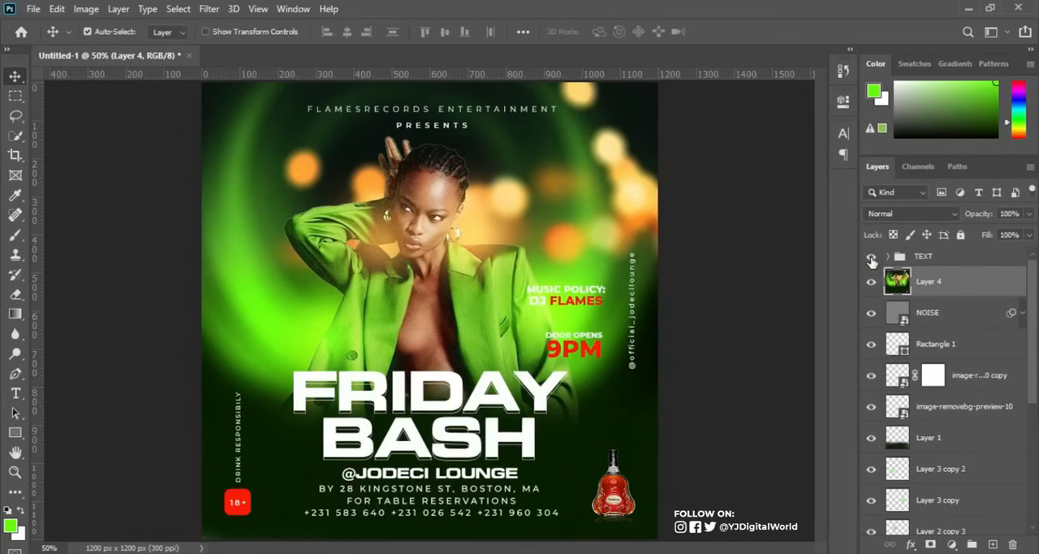
left_click(890, 257)
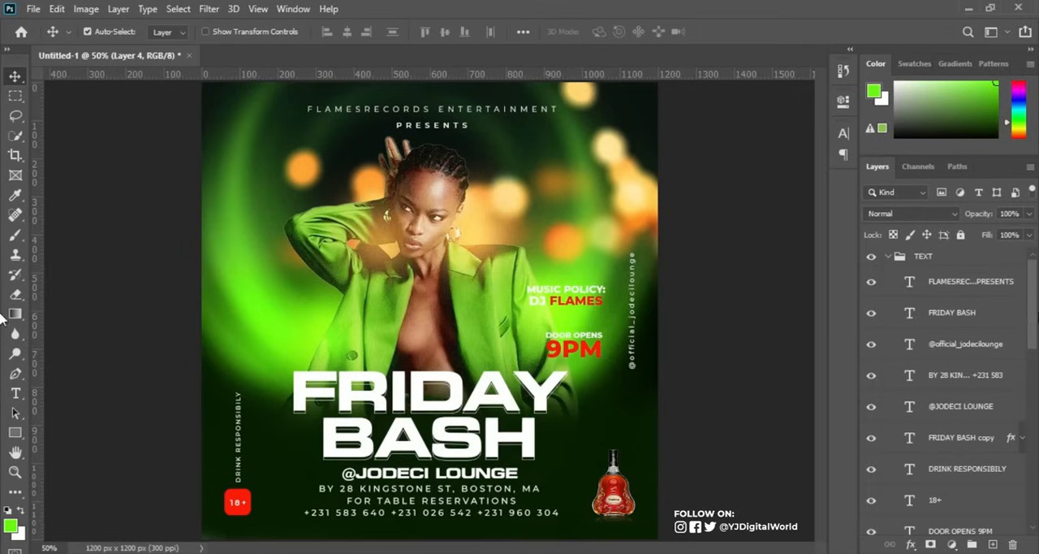
scroll(1020, 419, "down", 3)
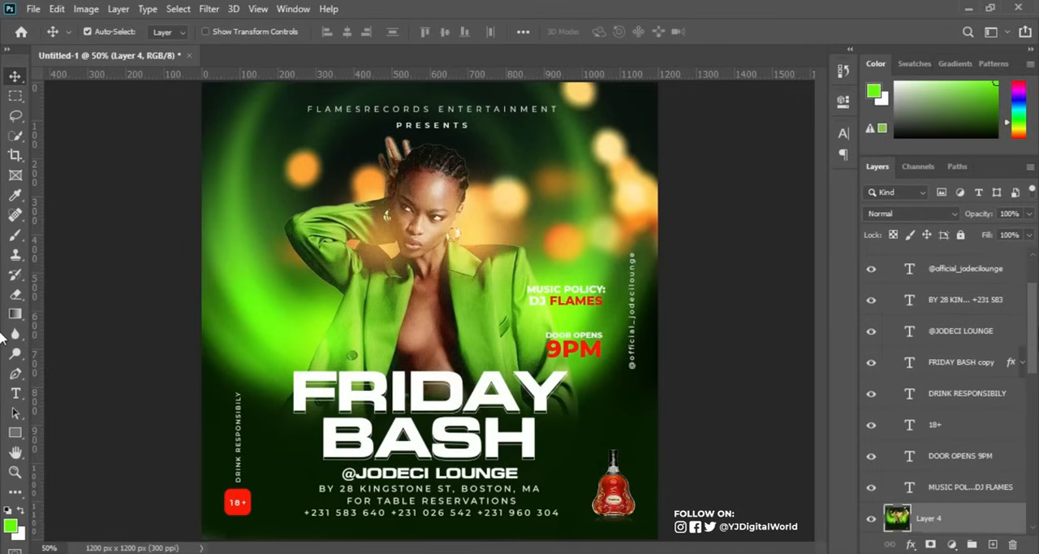
left_click(1018, 480)
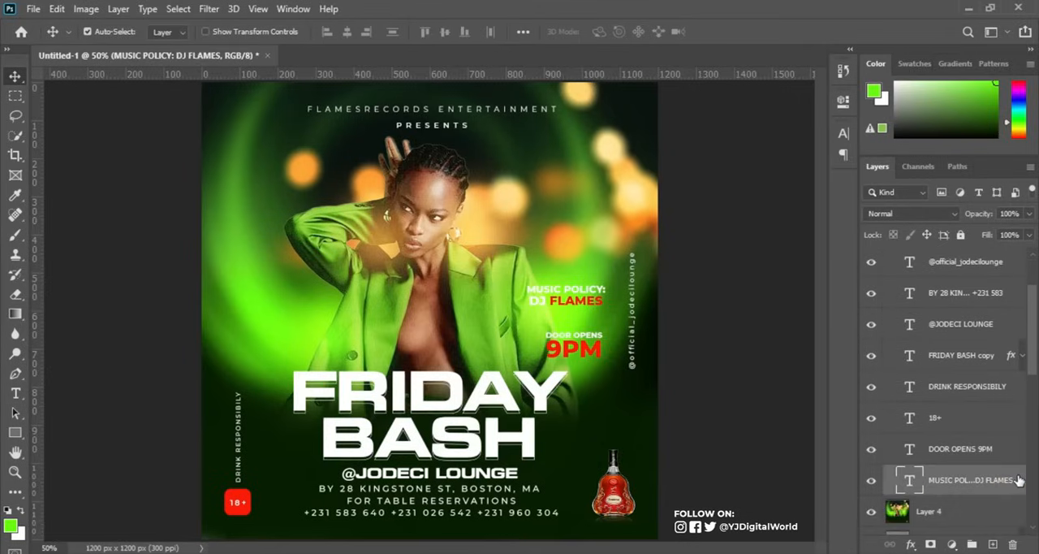
double_click(1017, 479)
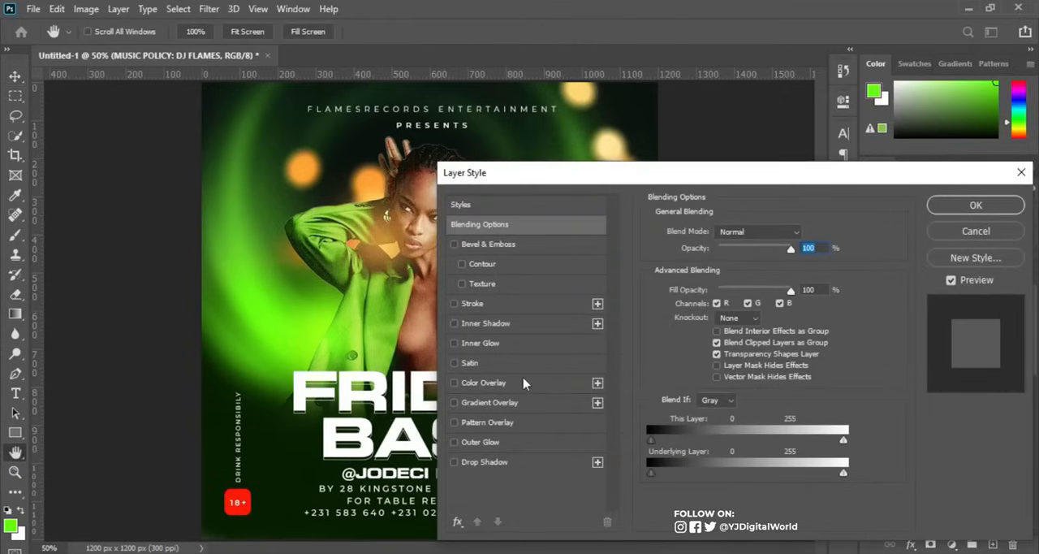
left_click_drag(648, 179, 826, 175)
left_click(601, 449)
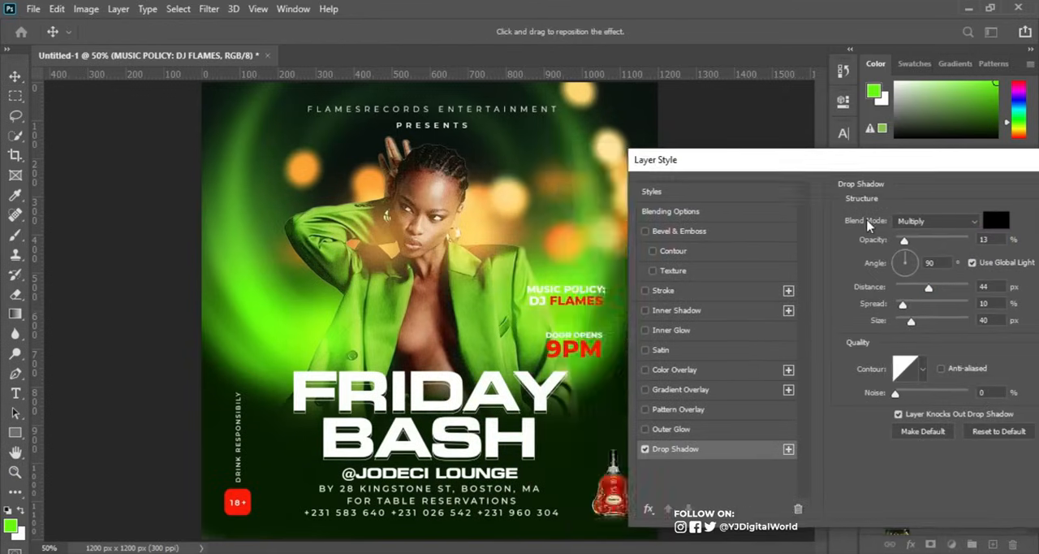
Set the MUSIC POLICY text's drop shadow to 21% opacity, 8 px distance, 3% spread and 18 px size.
left_click_drag(904, 240, 925, 240)
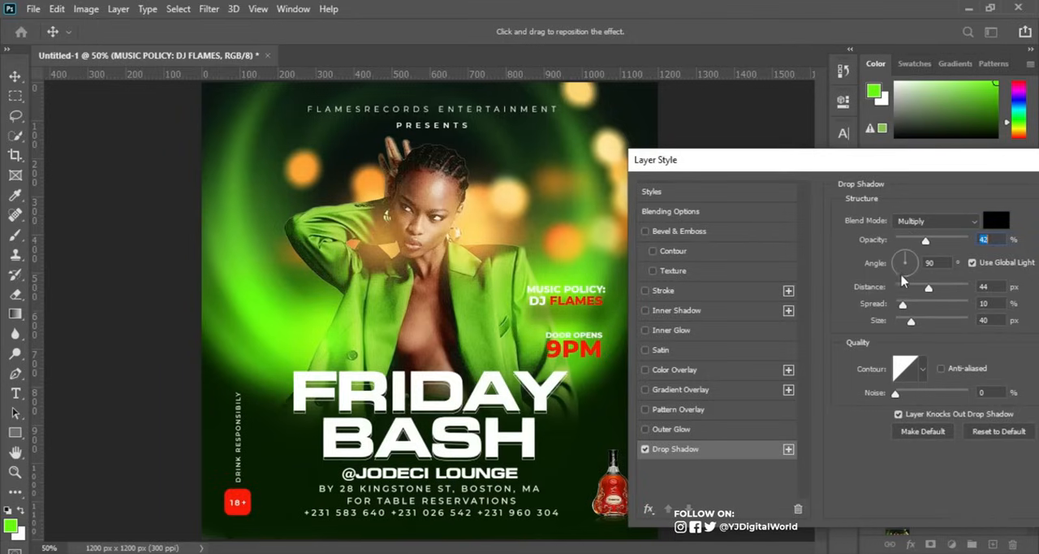
left_click_drag(928, 288, 908, 325)
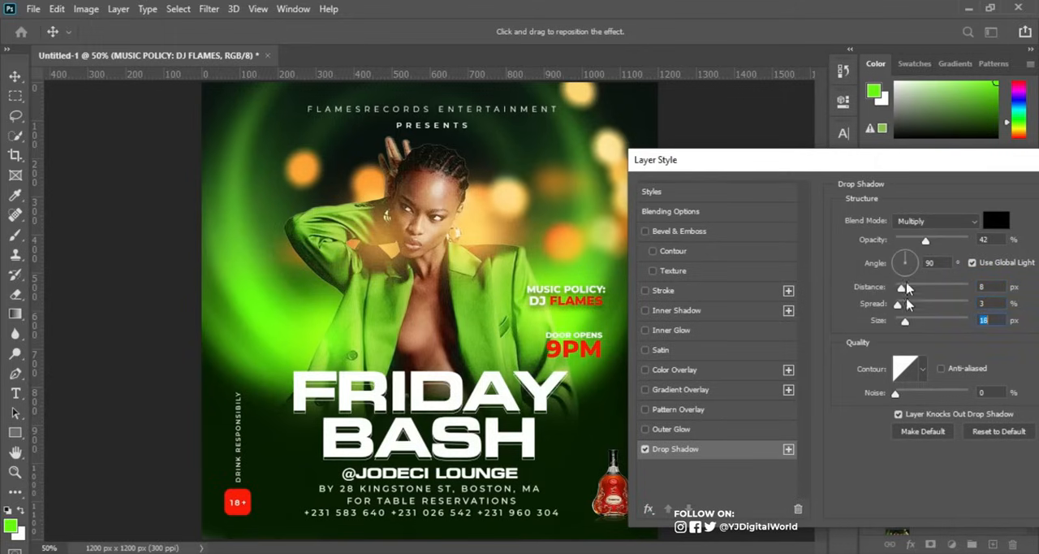
left_click_drag(926, 242, 913, 243)
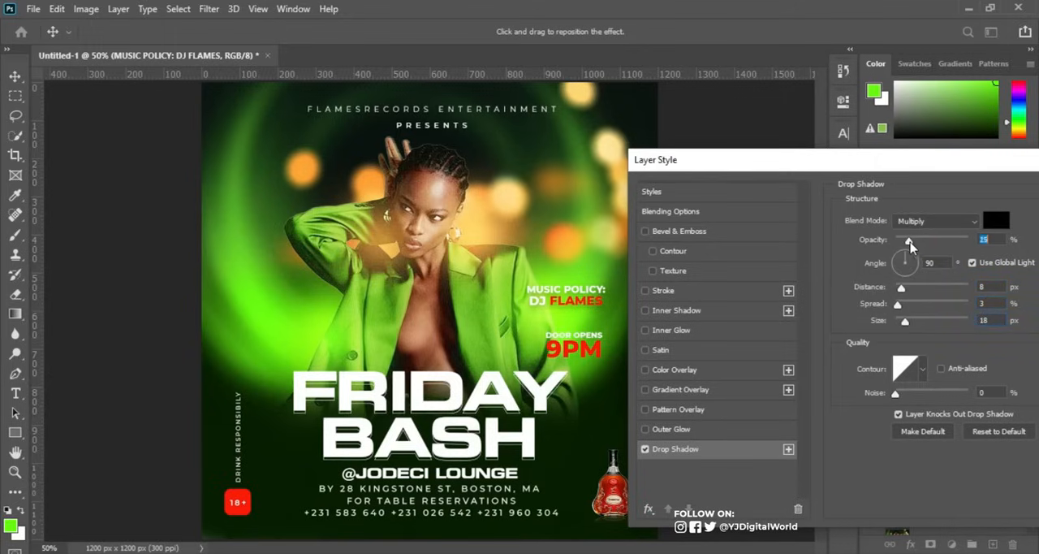
left_click_drag(912, 246, 914, 245)
left_click_drag(987, 155, 905, 135)
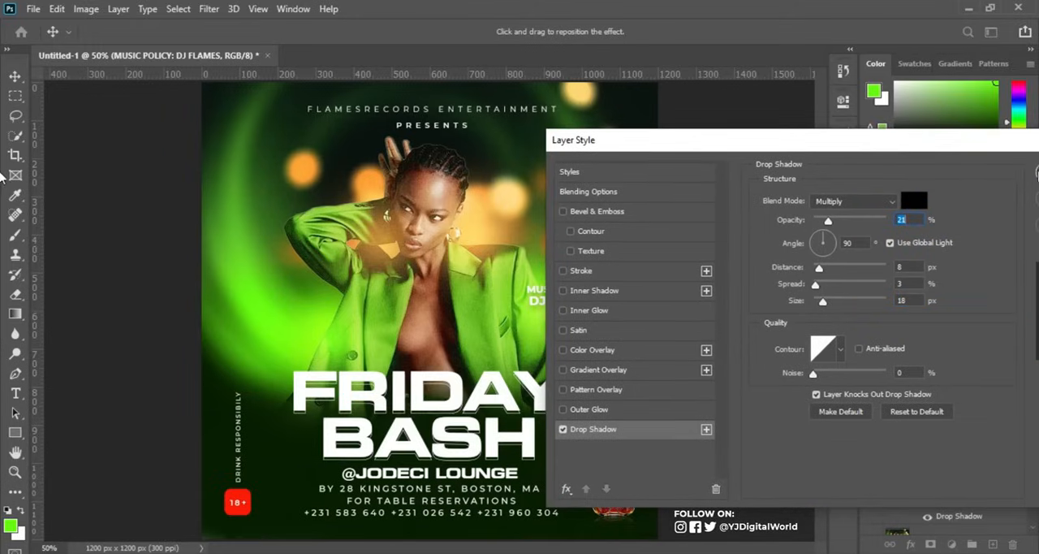
left_click_drag(1016, 145, 994, 143)
left_click(1004, 165)
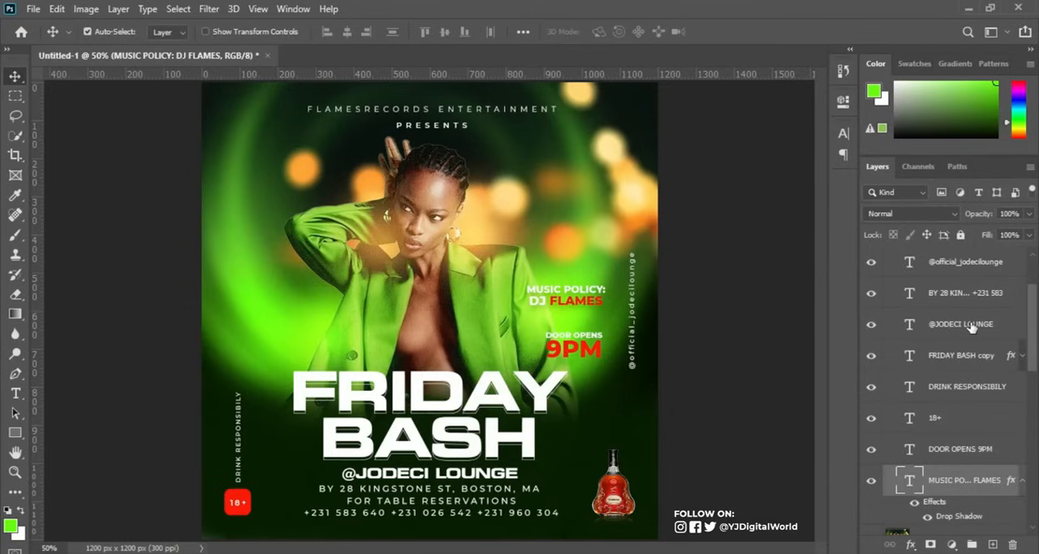
Copy the MUSIC POLICY layer's style onto the DOOR OPENS 9PM layer and toggle that layer's visibility to check it.
right_click(981, 472)
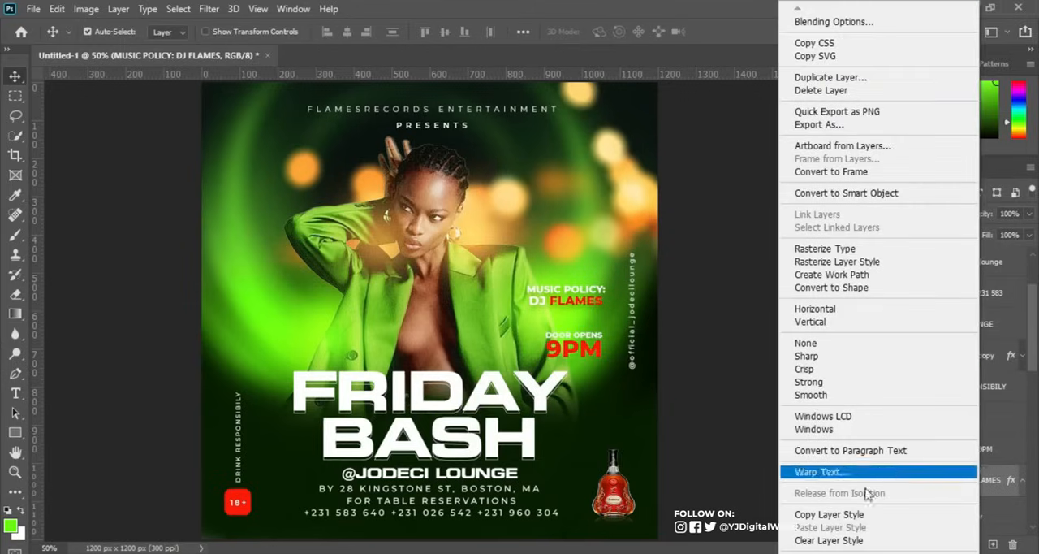
left_click(845, 514)
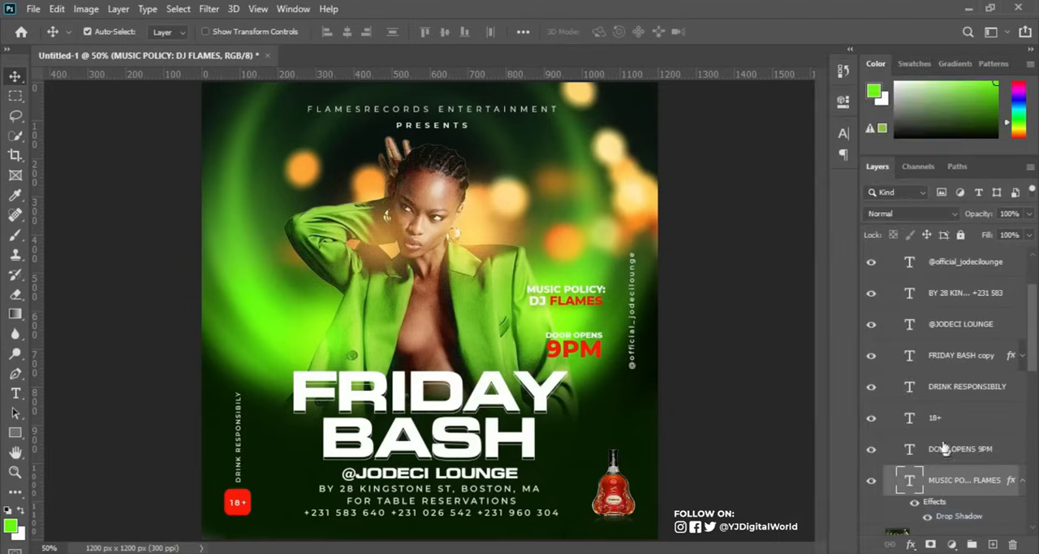
left_click(960, 450)
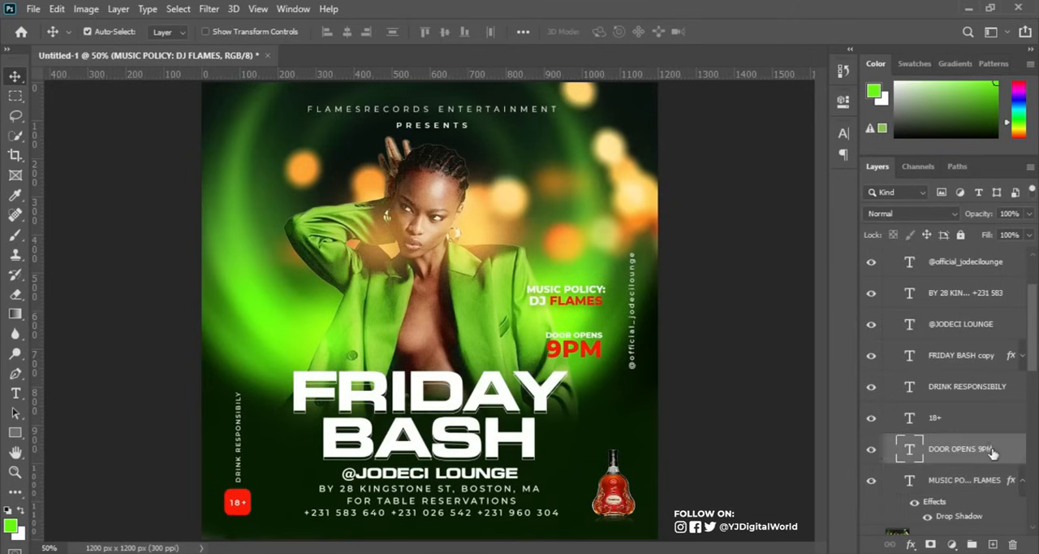
right_click(1006, 453)
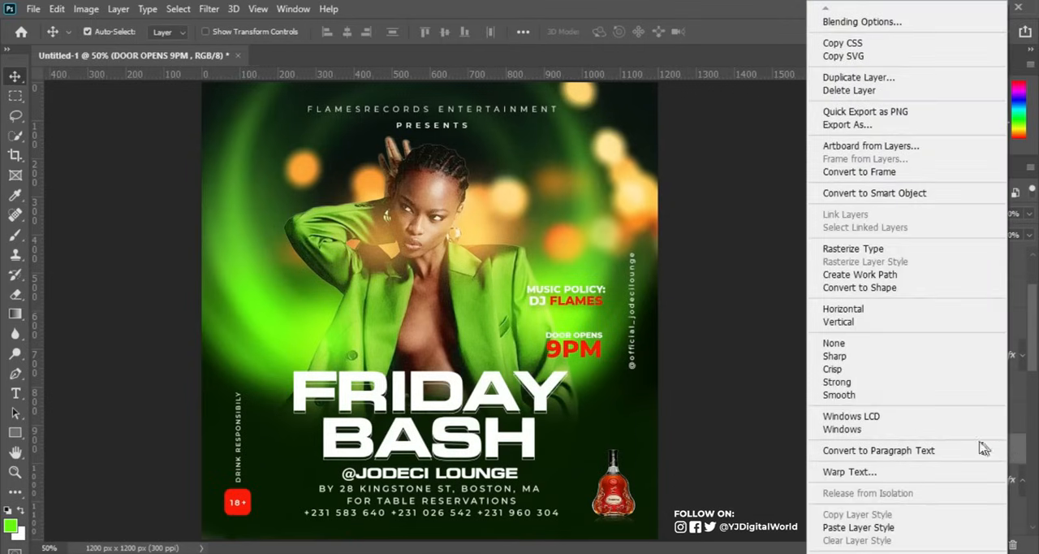
left_click(901, 527)
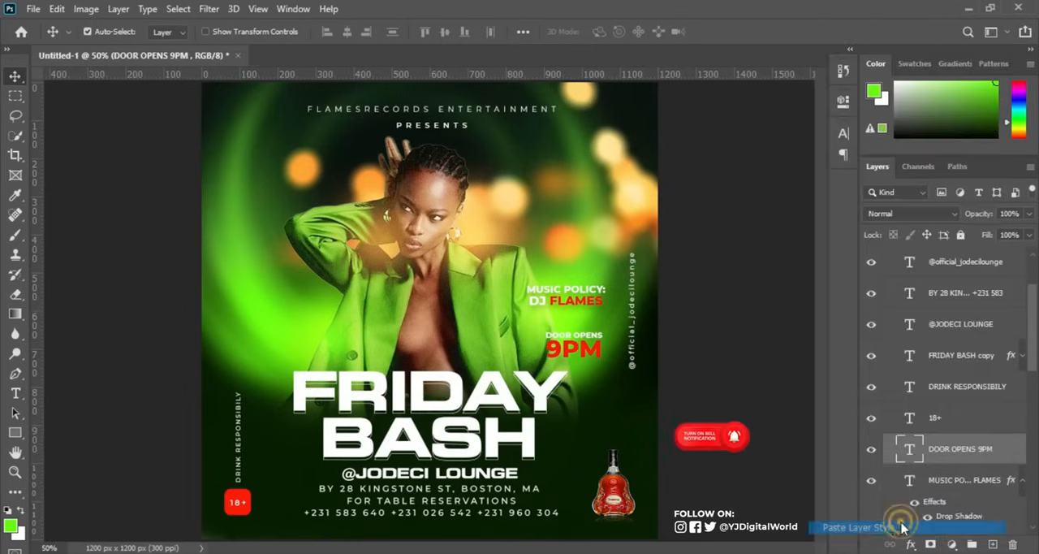
left_click(870, 450)
left_click(870, 450)
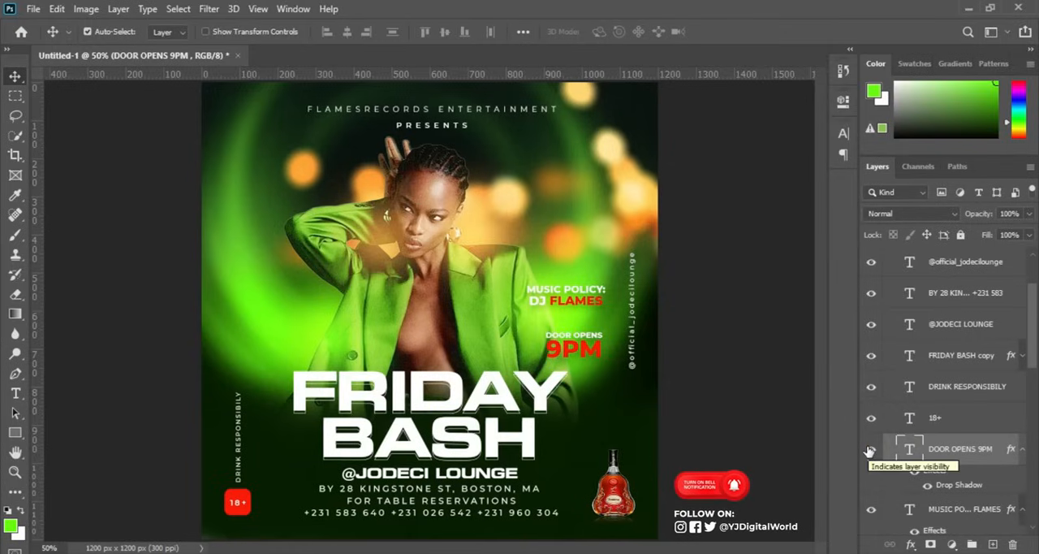
left_click(869, 450)
left_click(869, 450)
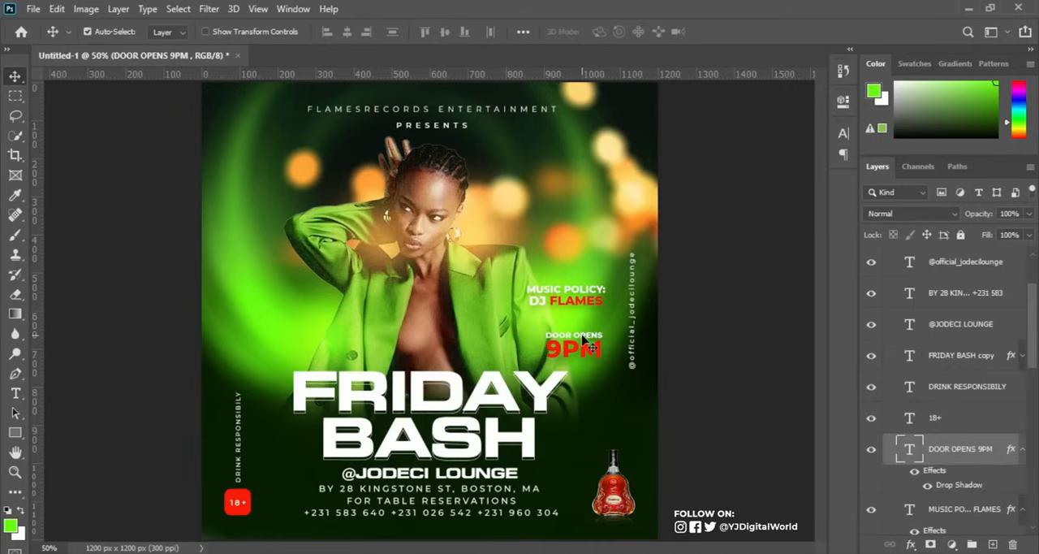
Duplicate the DOOR OPENS 9PM text to the flyer's left side, beside the woman's jacket, and change the copy to 21ST SEPT.
left_click_drag(593, 346, 278, 314)
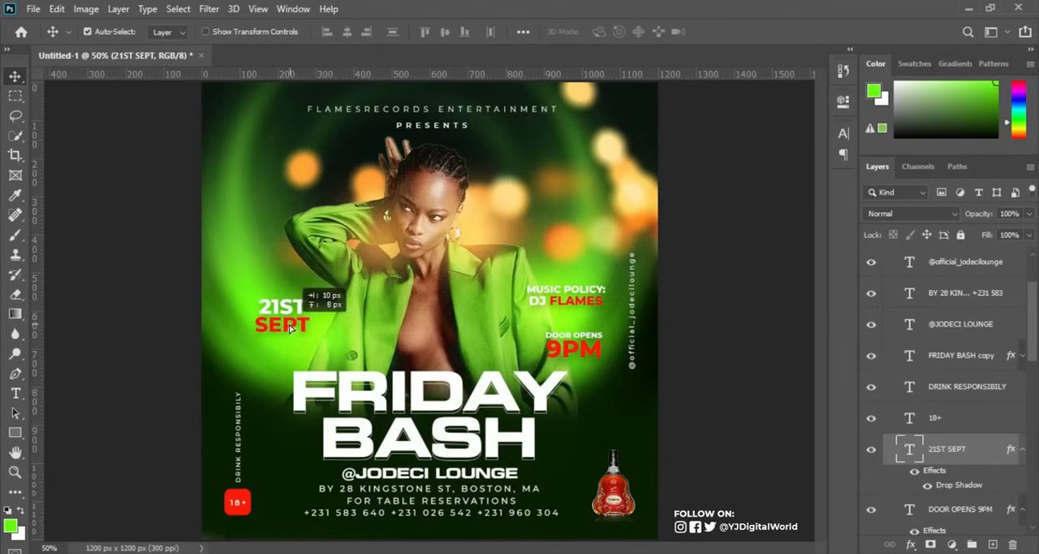
left_click_drag(290, 328, 291, 328)
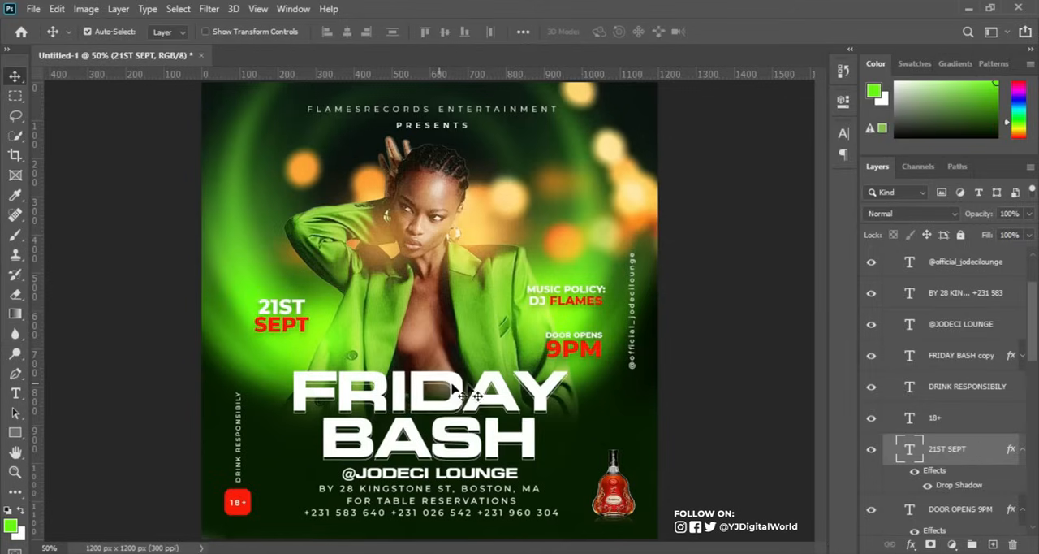